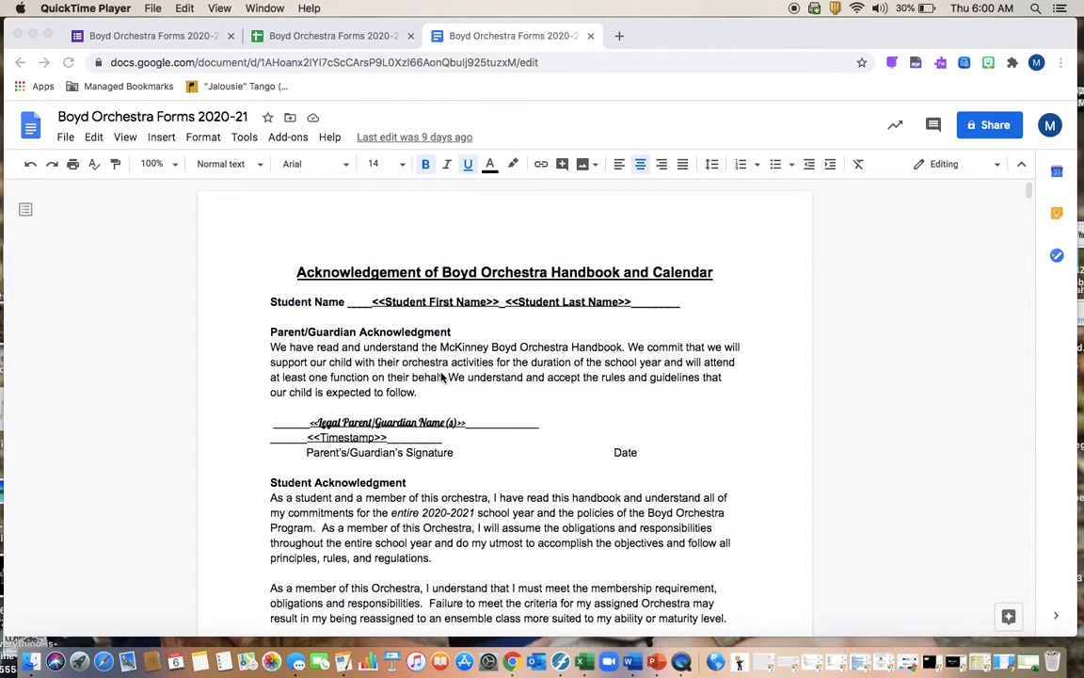
Scroll through the merge template's pages, reviewing its merge tags
scroll(410, 351, down, 5)
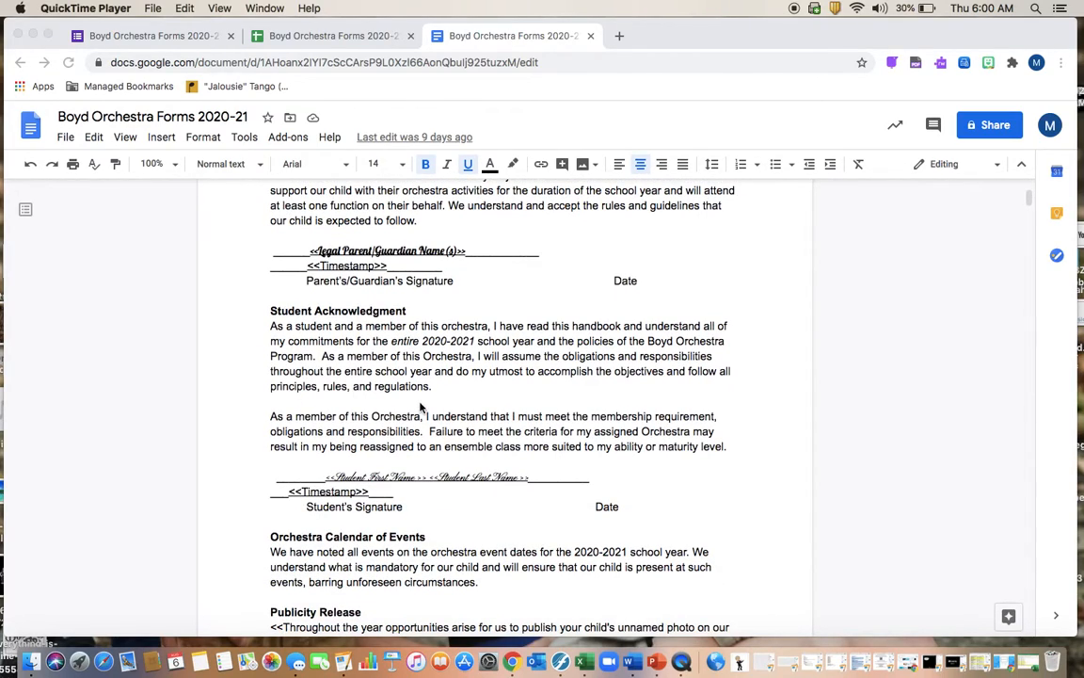
scroll(424, 412, down, 10)
scroll(421, 407, down, 5)
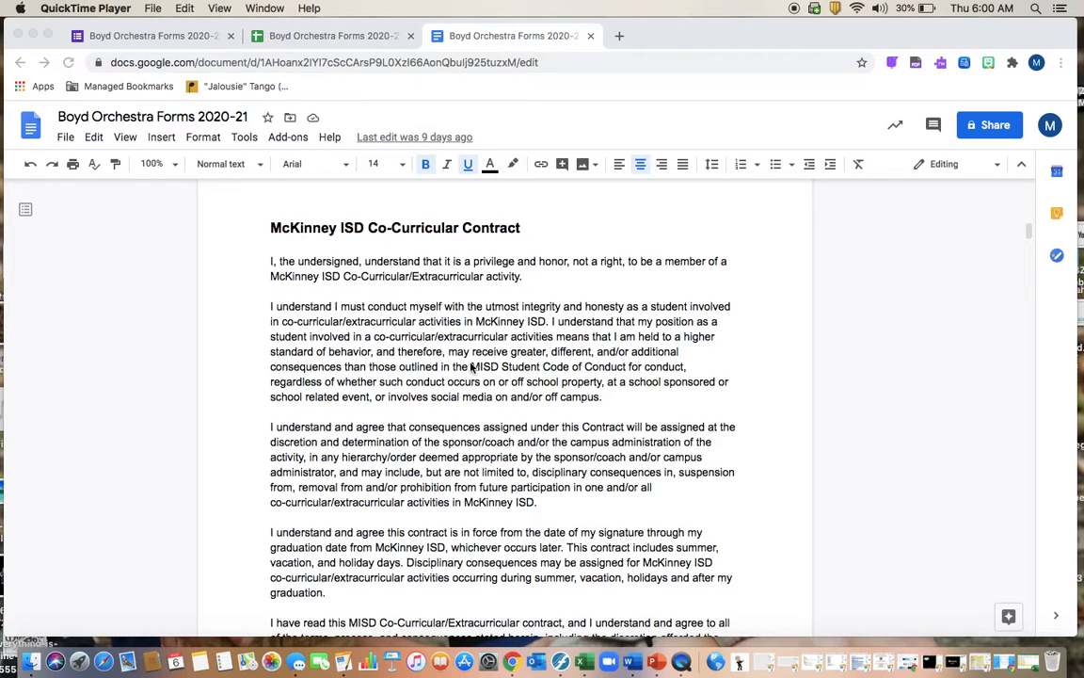
scroll(471, 366, down, 15)
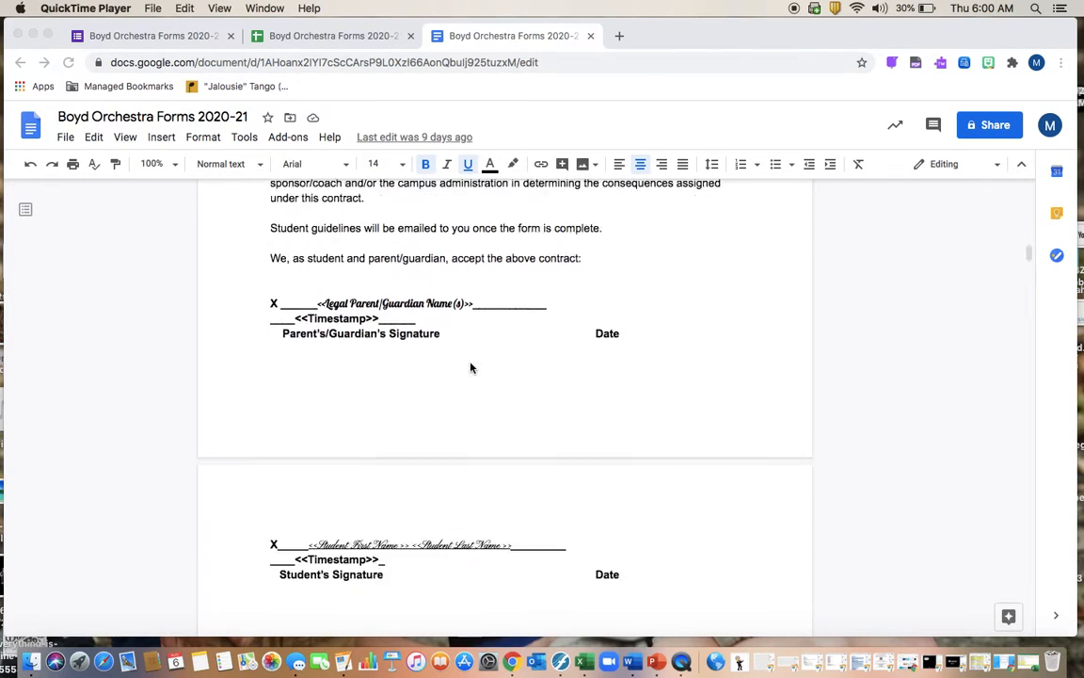
scroll(472, 366, down, 10)
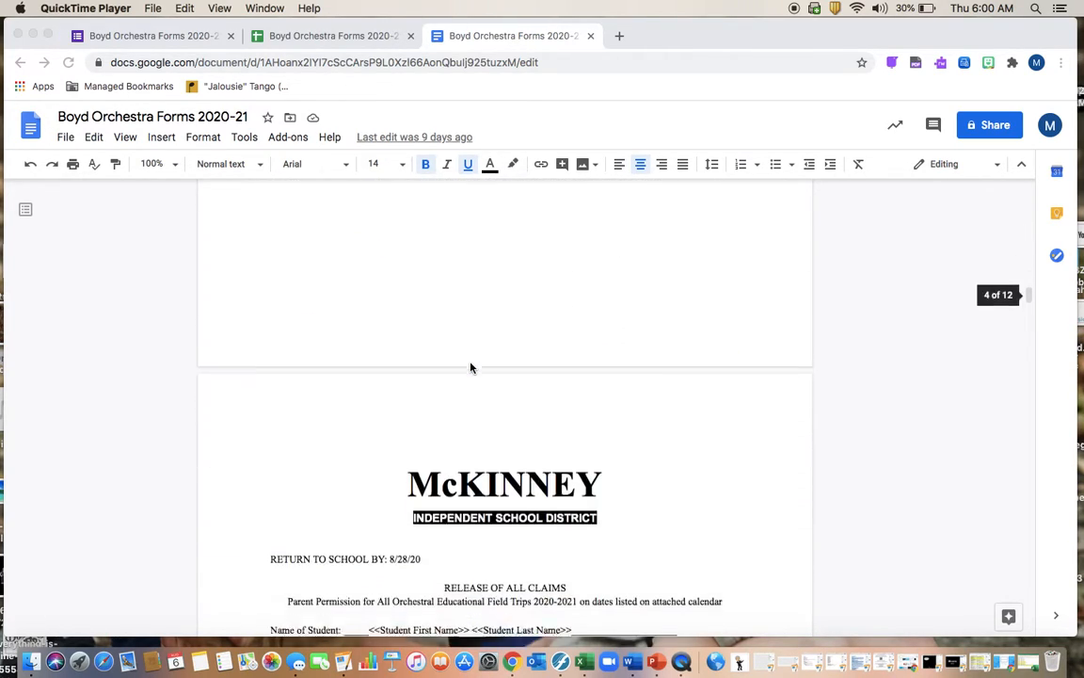
scroll(472, 366, down, 3)
scroll(471, 366, up, 1)
scroll(471, 366, up, 1)
scroll(472, 366, down, 2)
scroll(433, 339, up, 3)
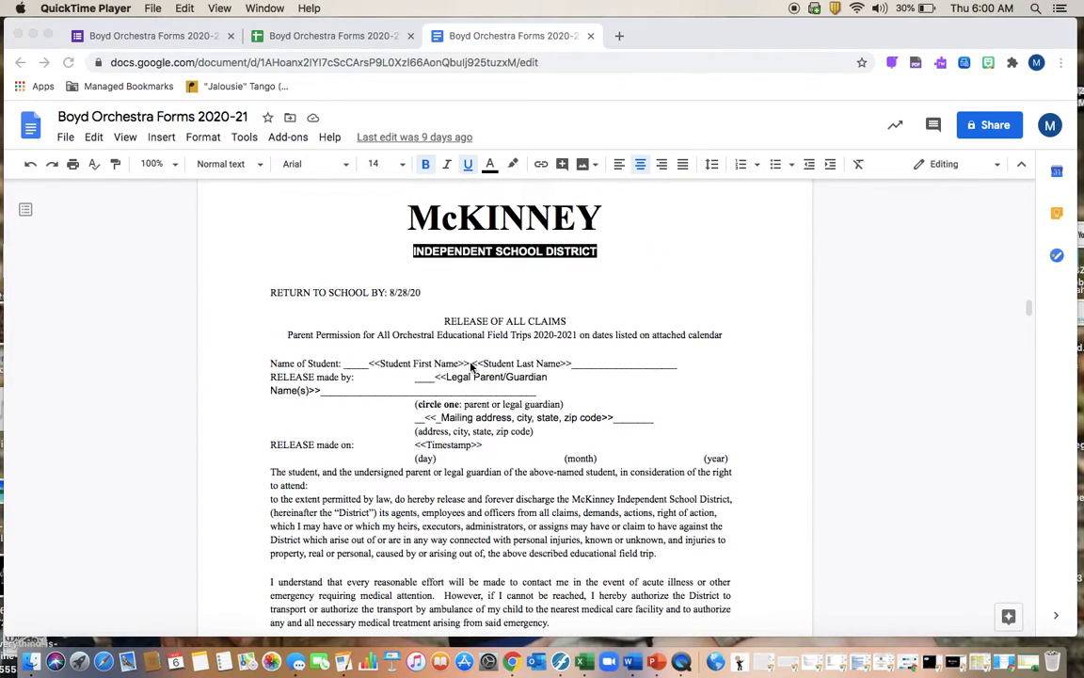
scroll(424, 320, down, 6)
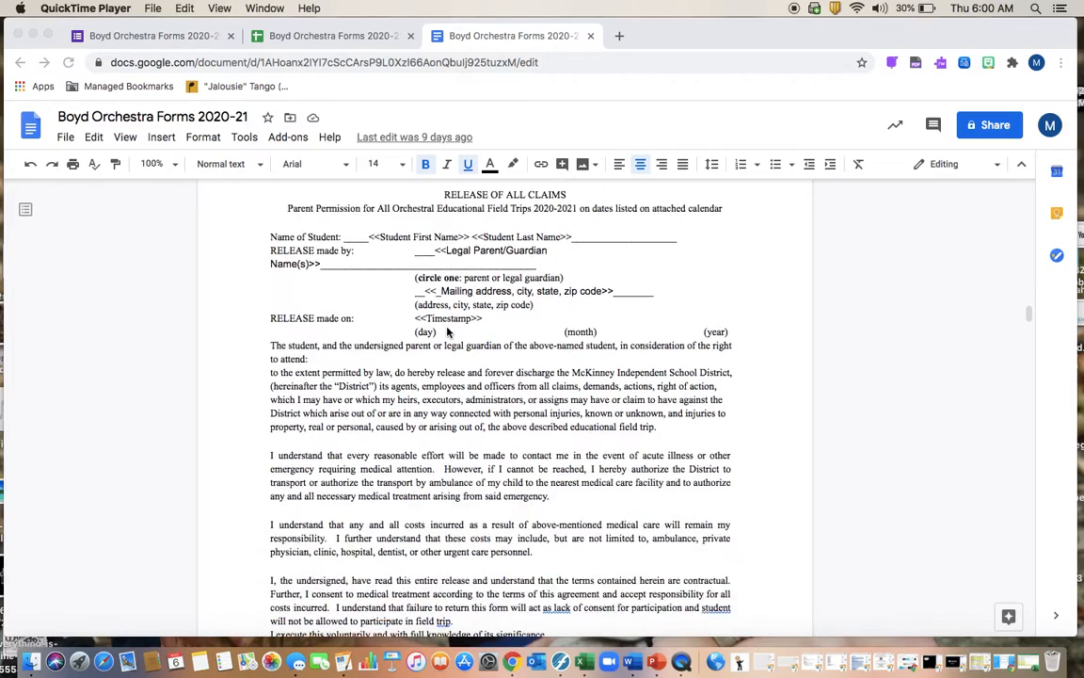
scroll(448, 331, down, 10)
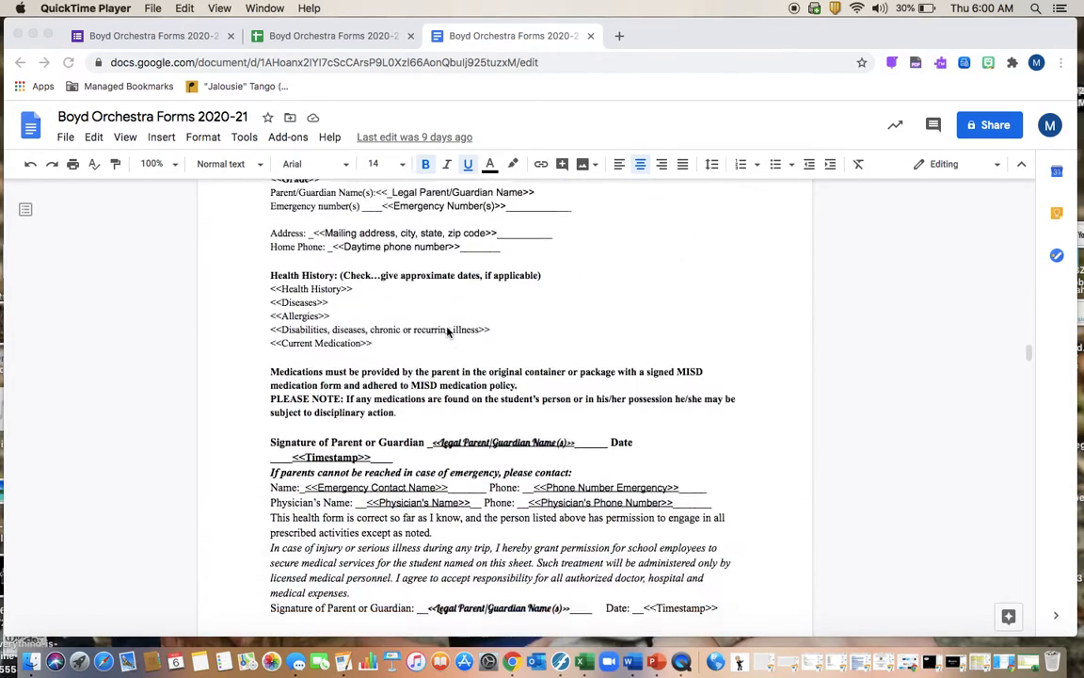
scroll(448, 331, down, 10)
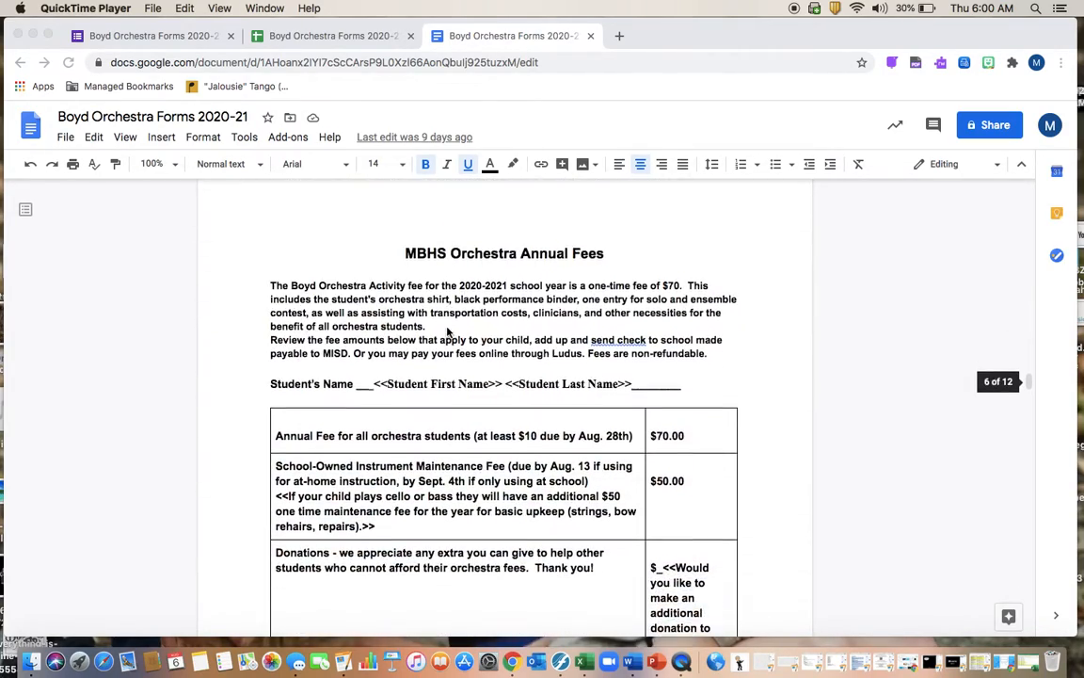
scroll(448, 331, down, 12)
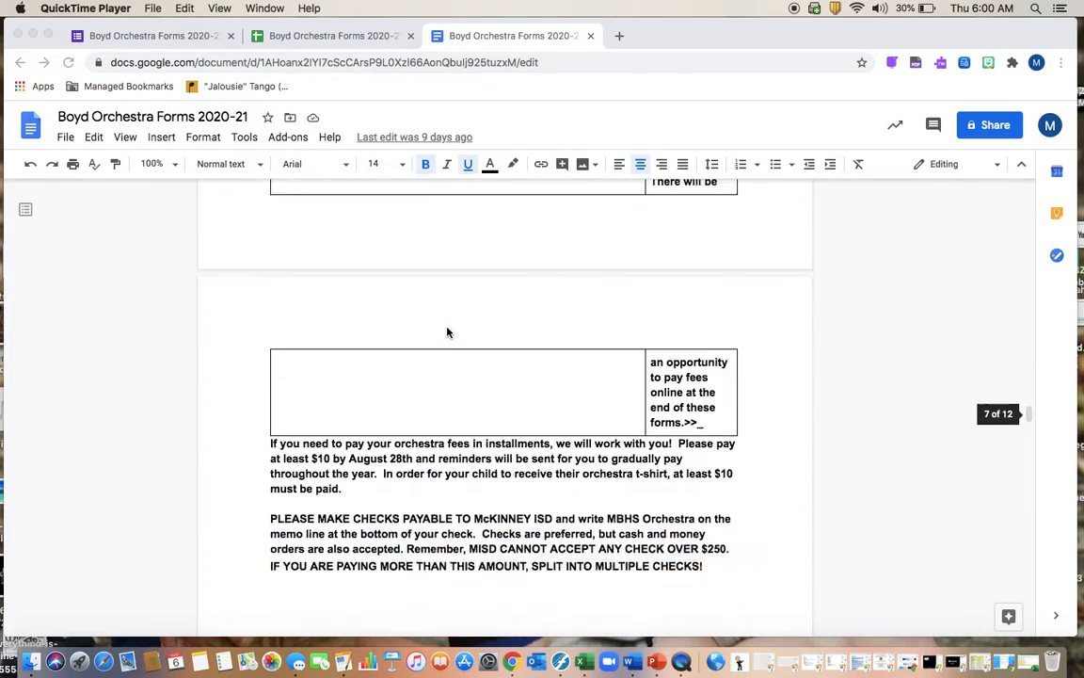
scroll(448, 331, down, 10)
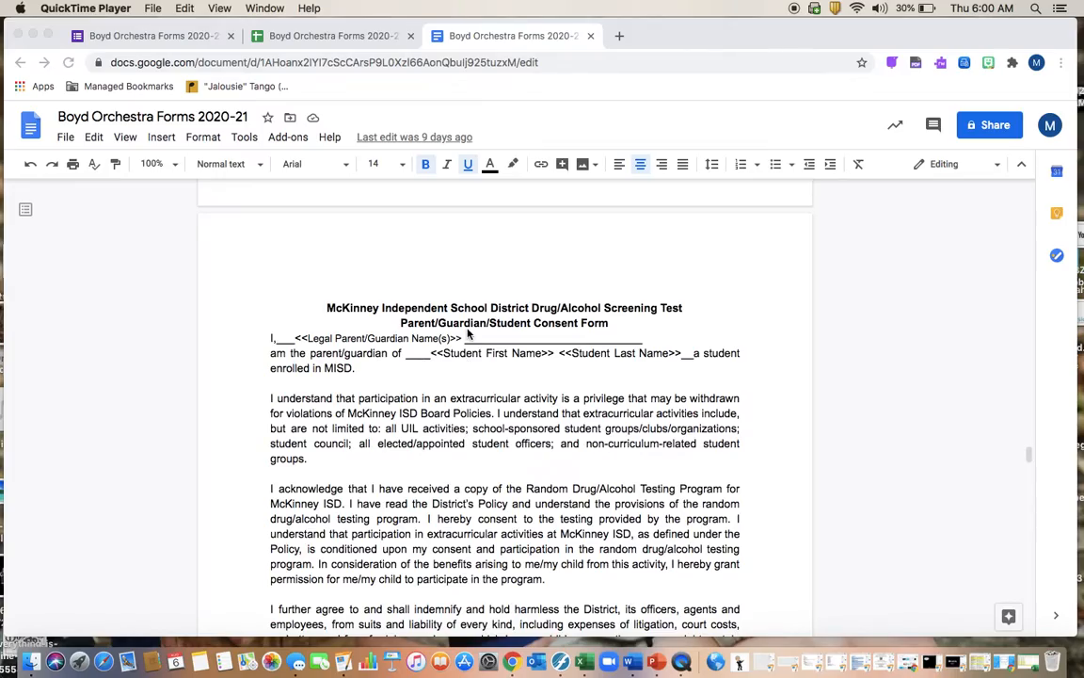
scroll(468, 333, down, 3)
scroll(467, 333, down, 15)
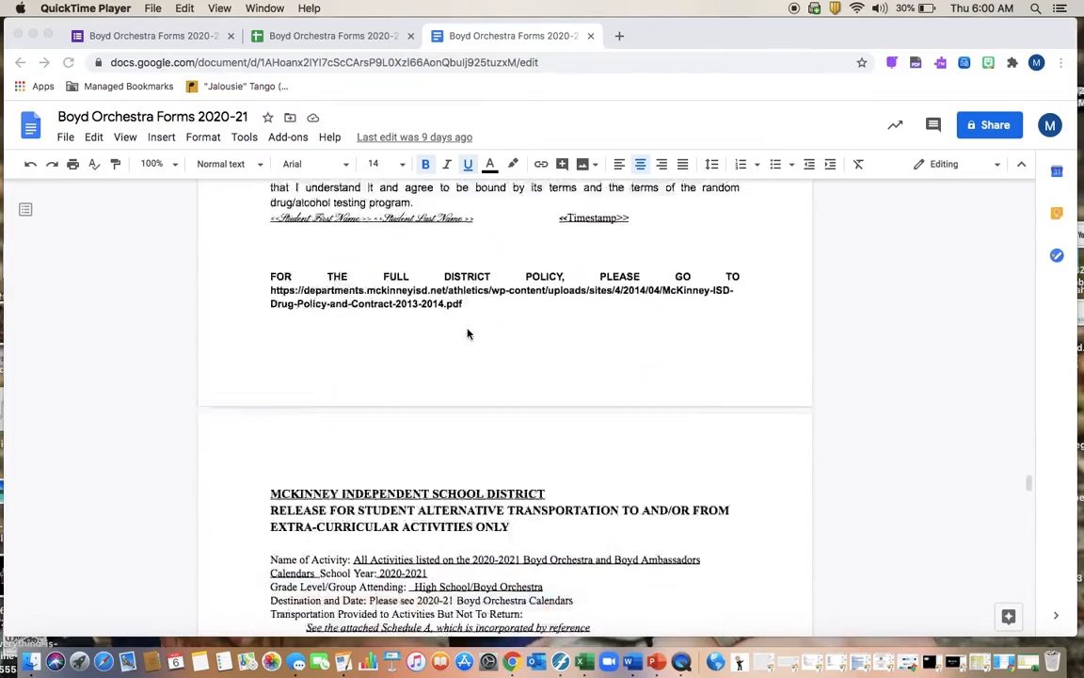
scroll(468, 333, down, 15)
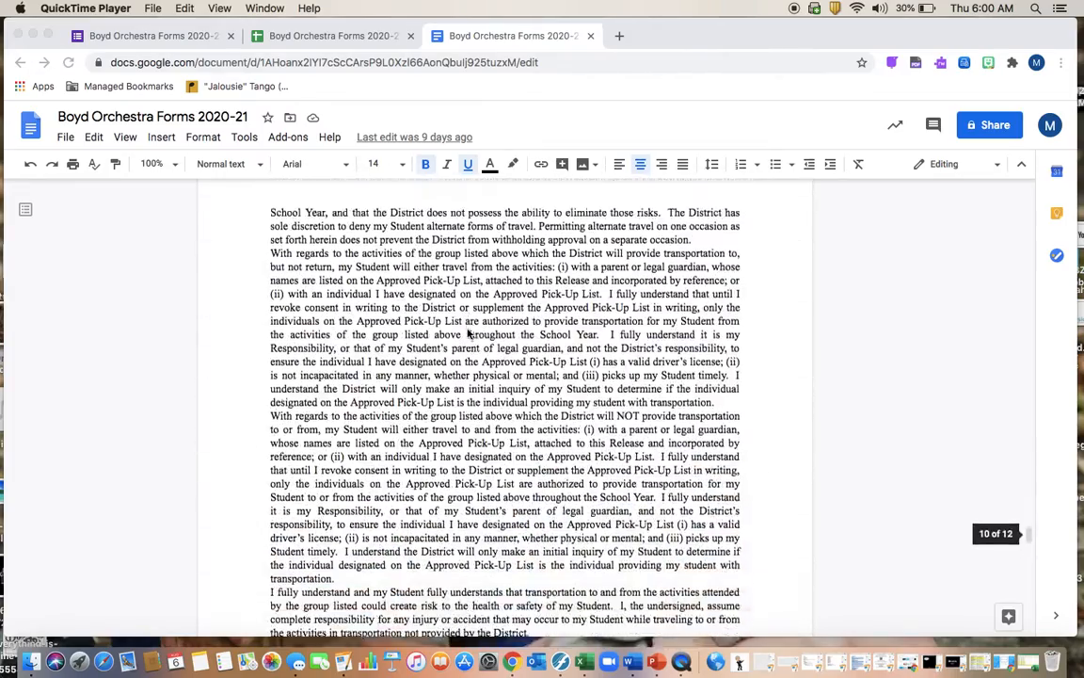
scroll(468, 333, up, 20)
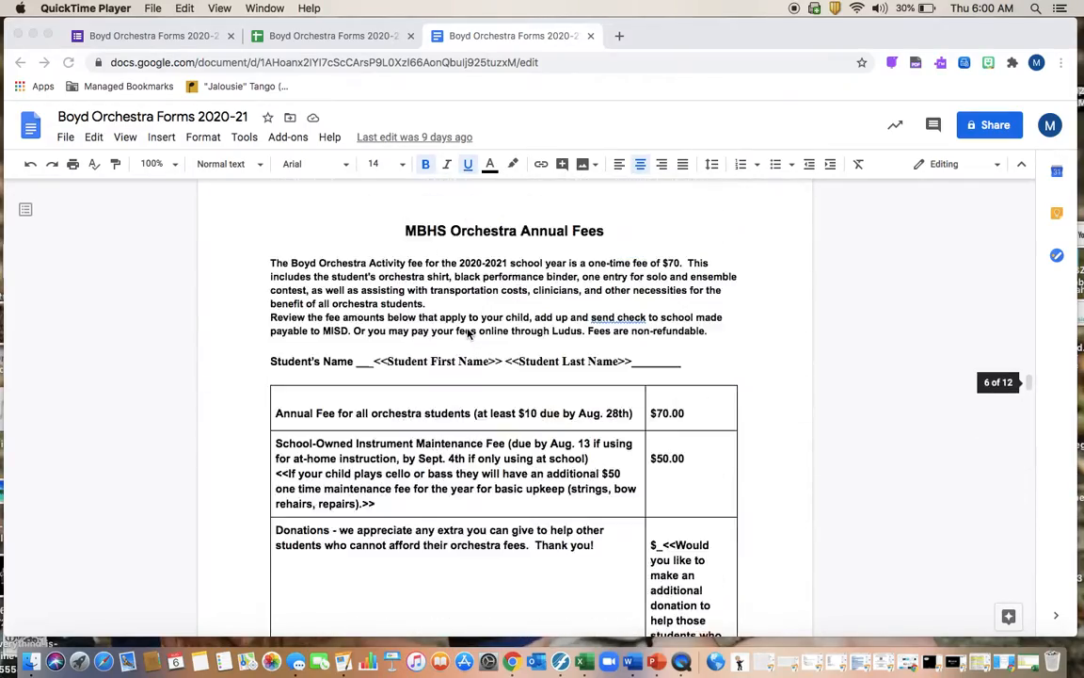
scroll(468, 333, up, 20)
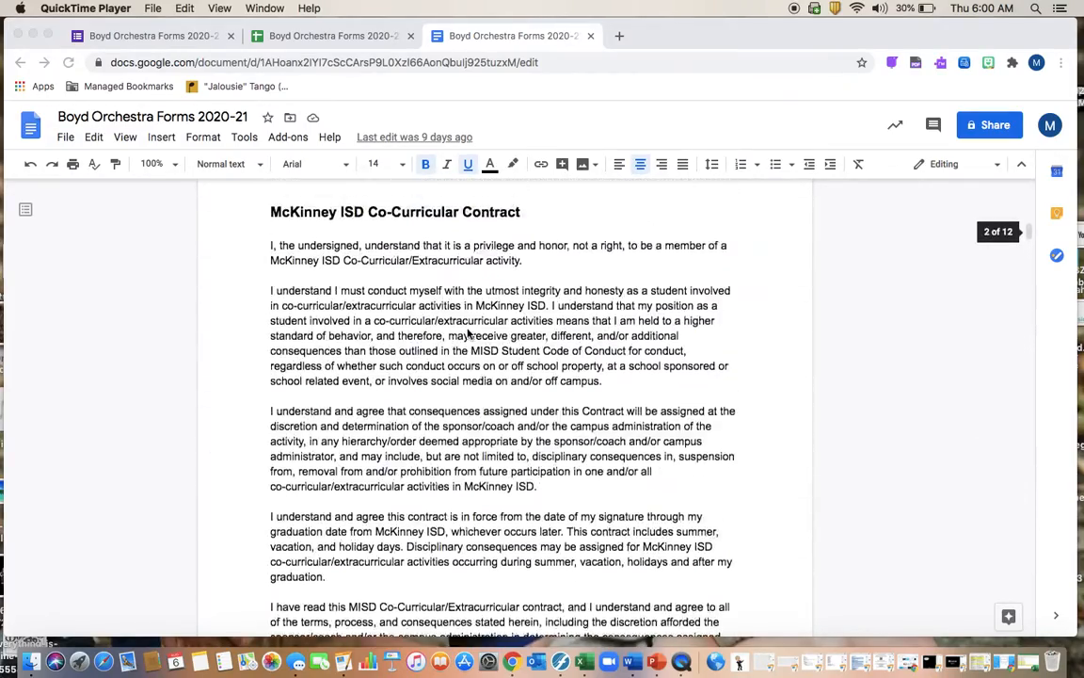
scroll(468, 334, up, 2)
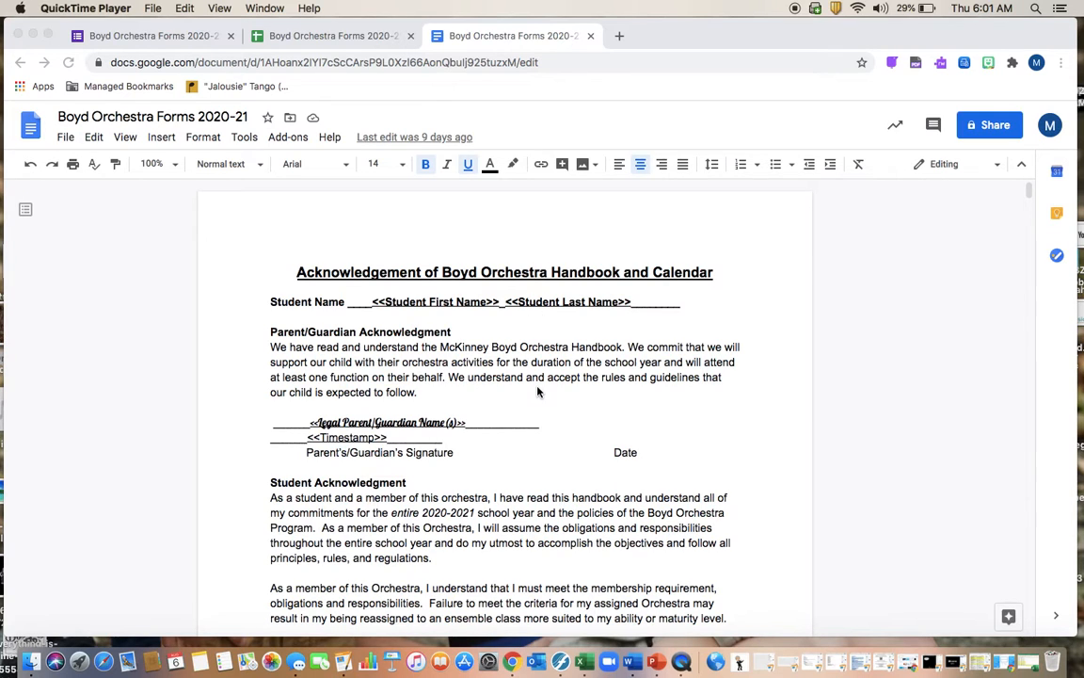
Continue through the template to the final page with the pick-up approval merge field
scroll(538, 377, down, 5)
scroll(538, 392, down, 8)
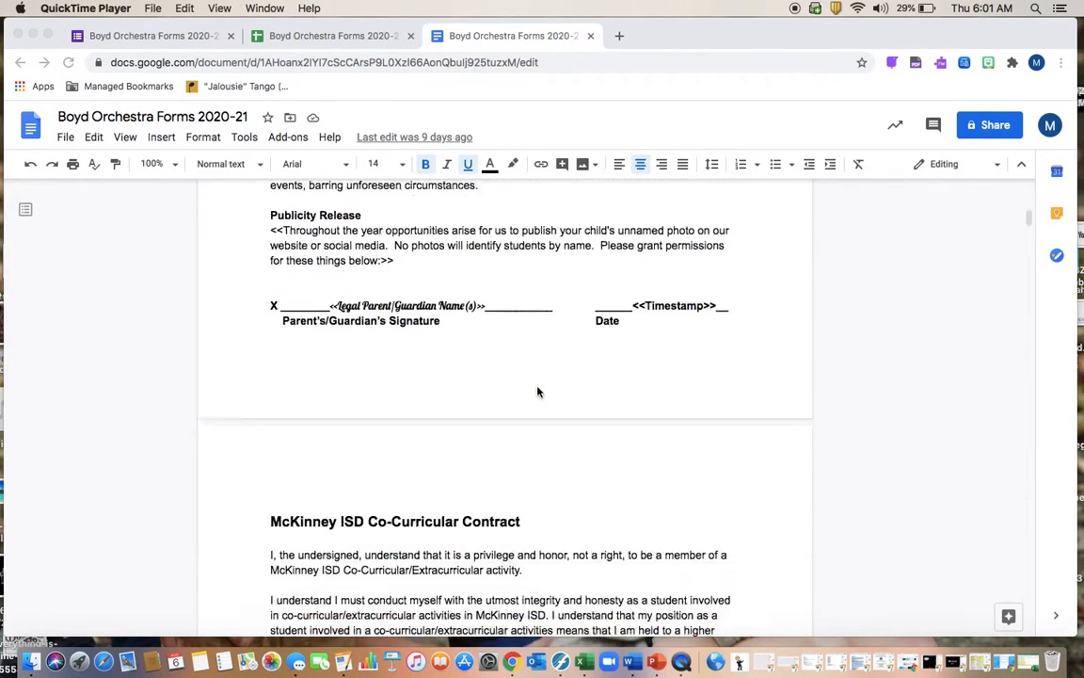
scroll(538, 392, down, 10)
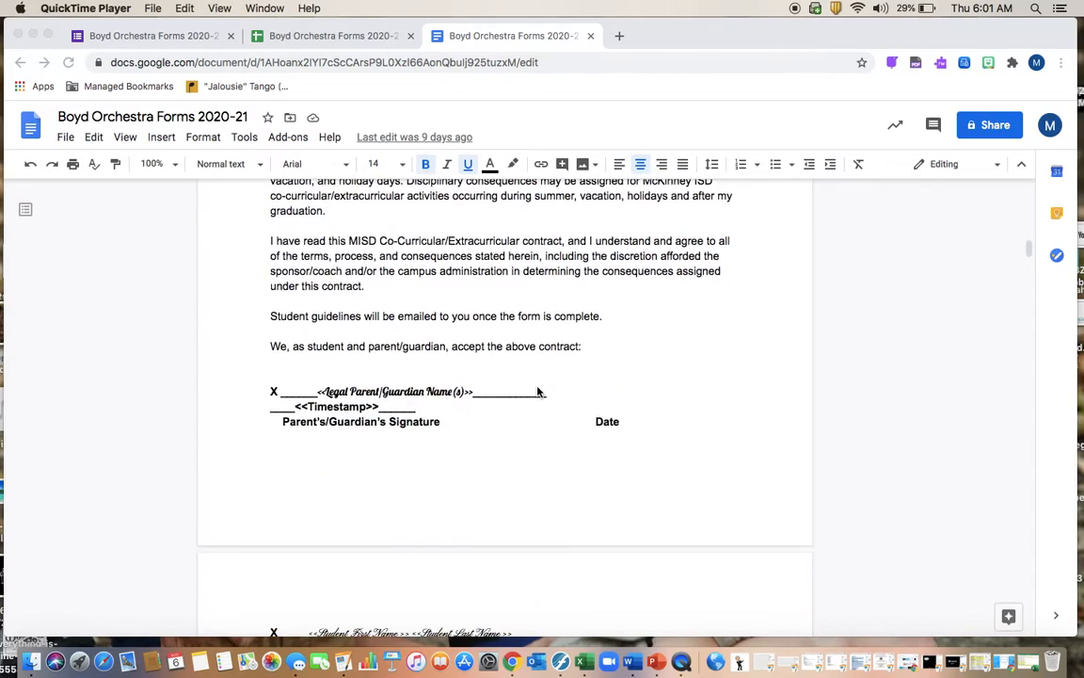
scroll(538, 392, down, 15)
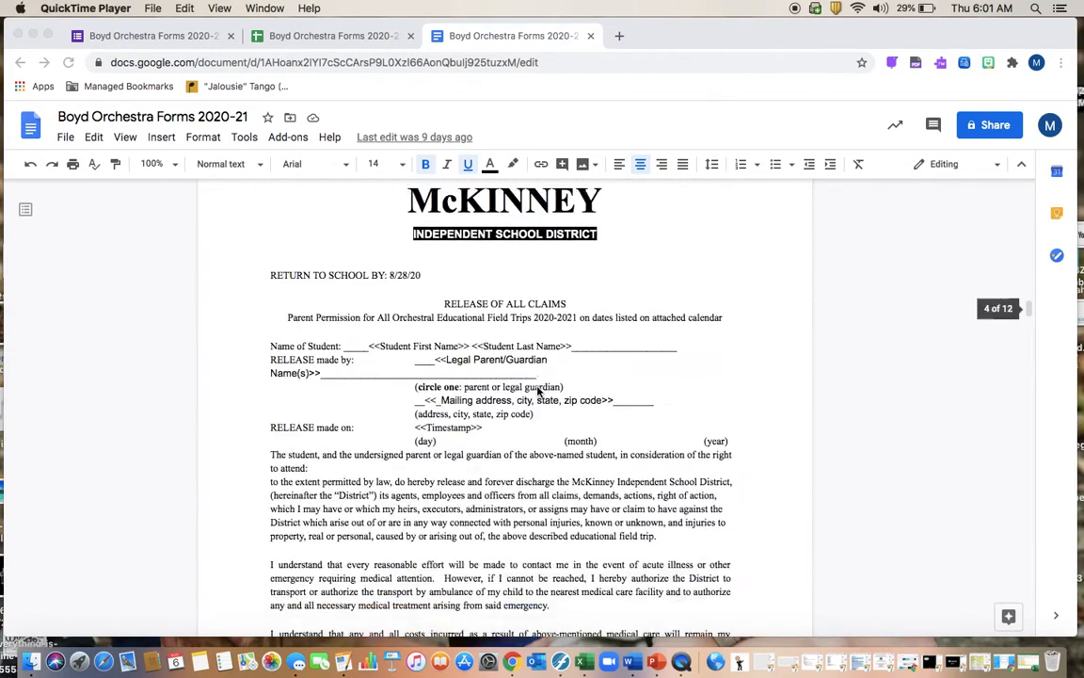
scroll(538, 391, up, 1)
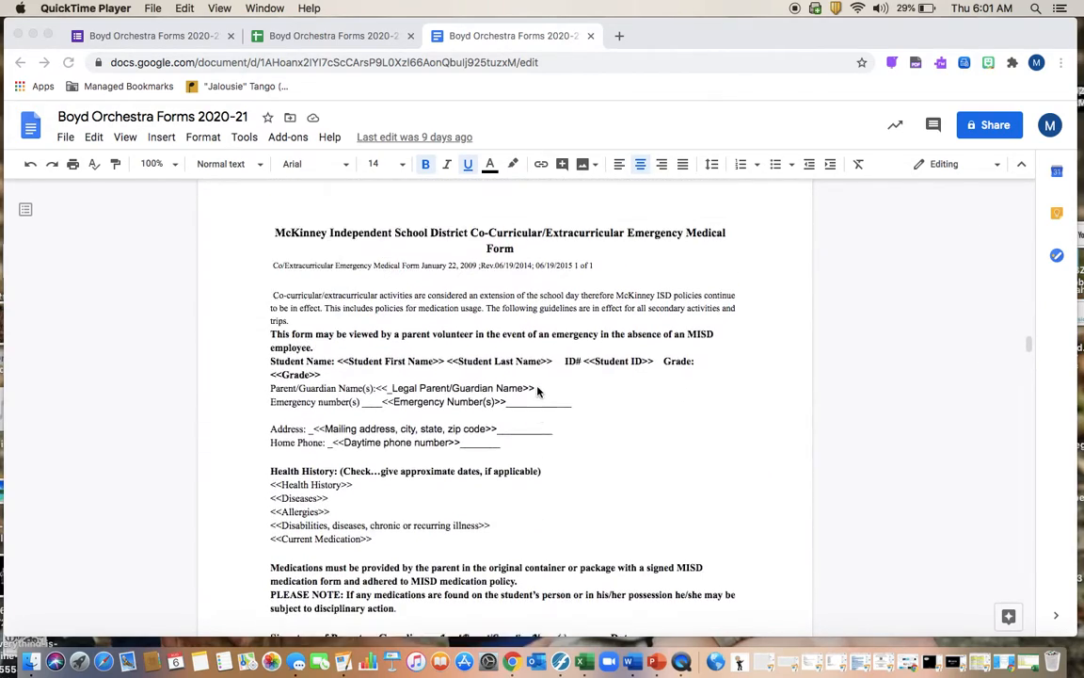
scroll(500, 392, down, 2)
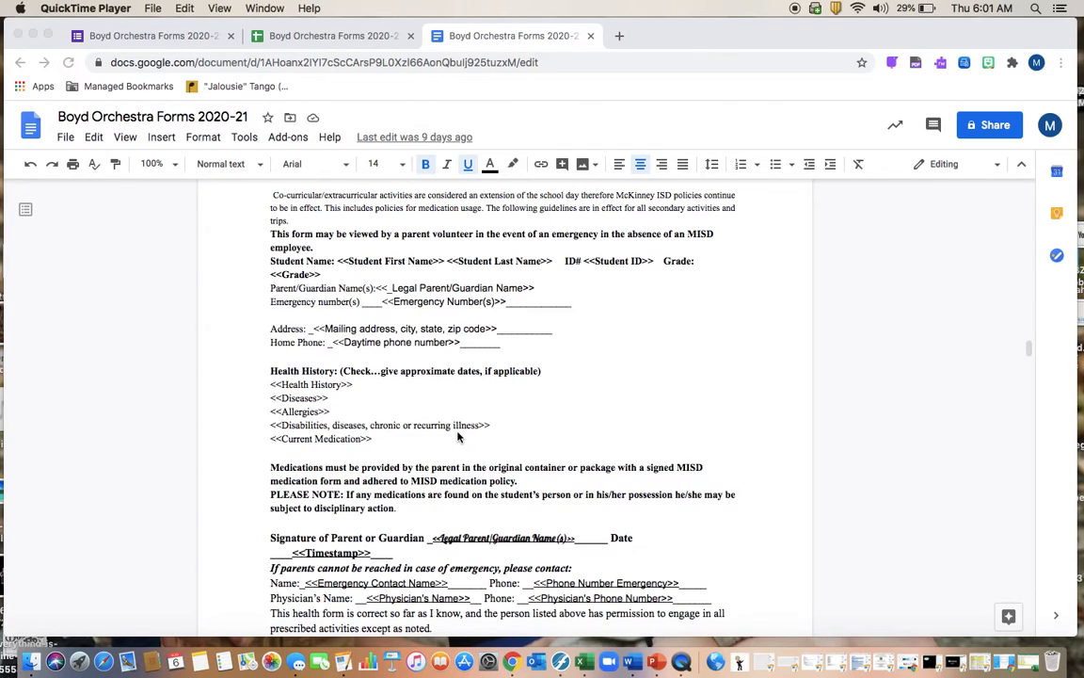
scroll(487, 442, down, 2)
scroll(487, 443, down, 1)
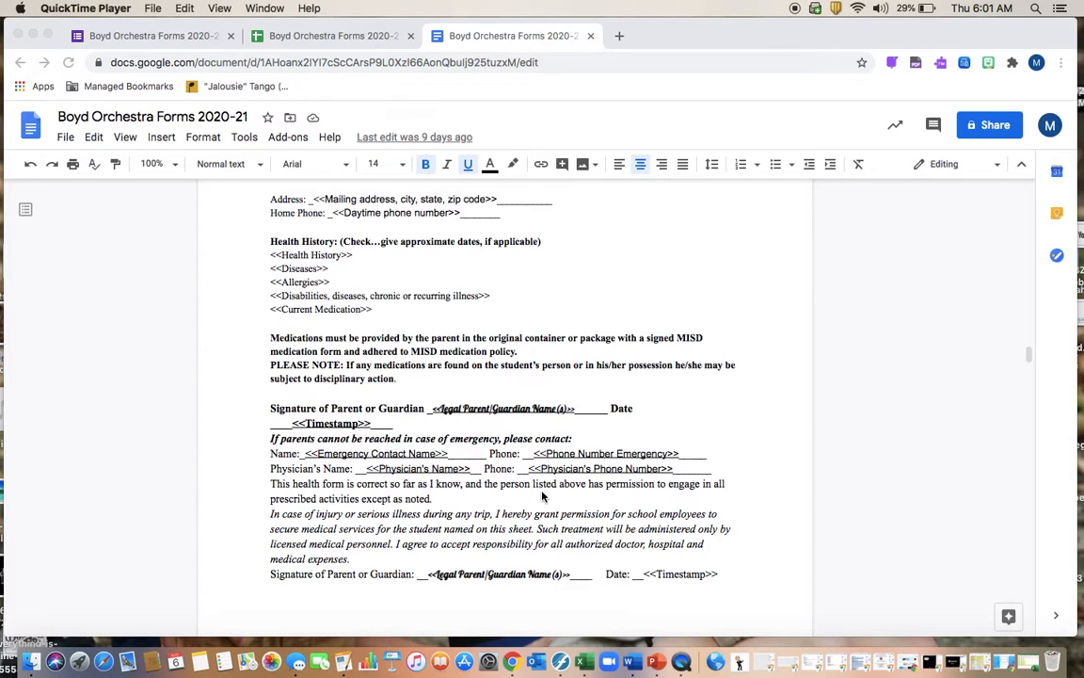
scroll(542, 496, down, 7)
scroll(515, 447, down, 13)
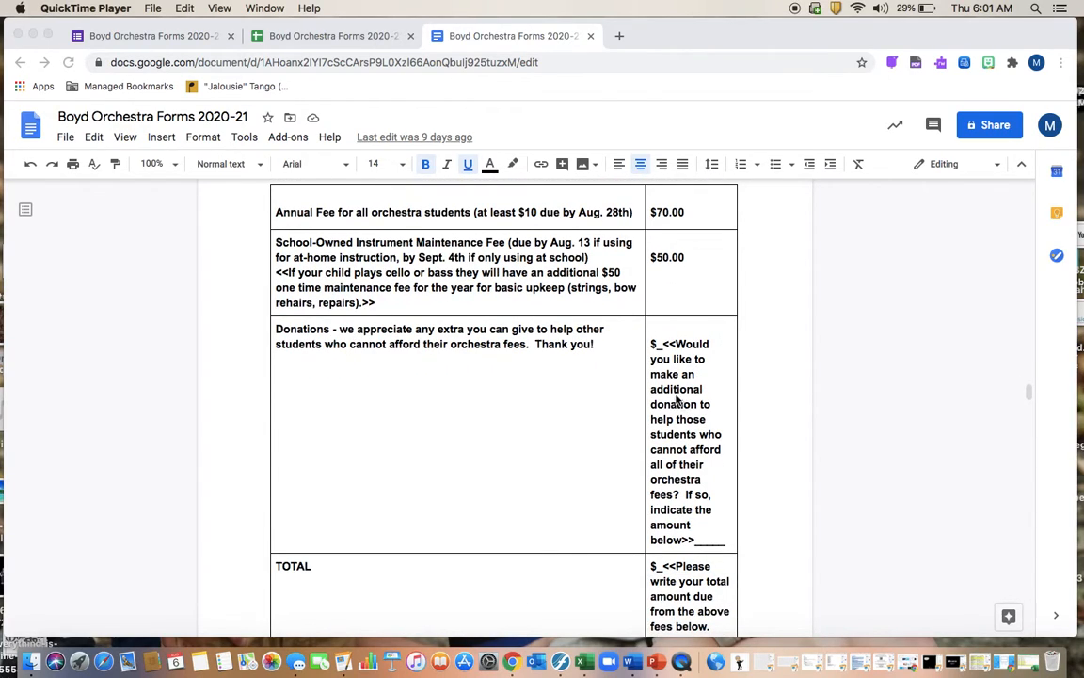
scroll(504, 370, down, 3)
scroll(503, 370, down, 10)
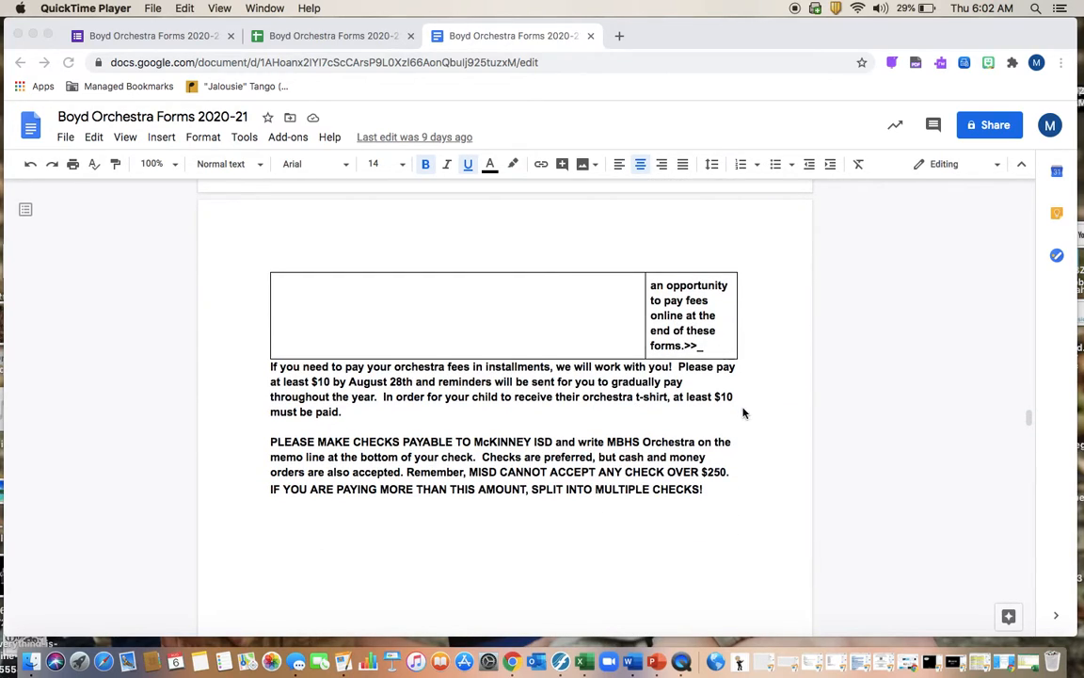
scroll(719, 358, up, 5)
scroll(719, 358, up, 2)
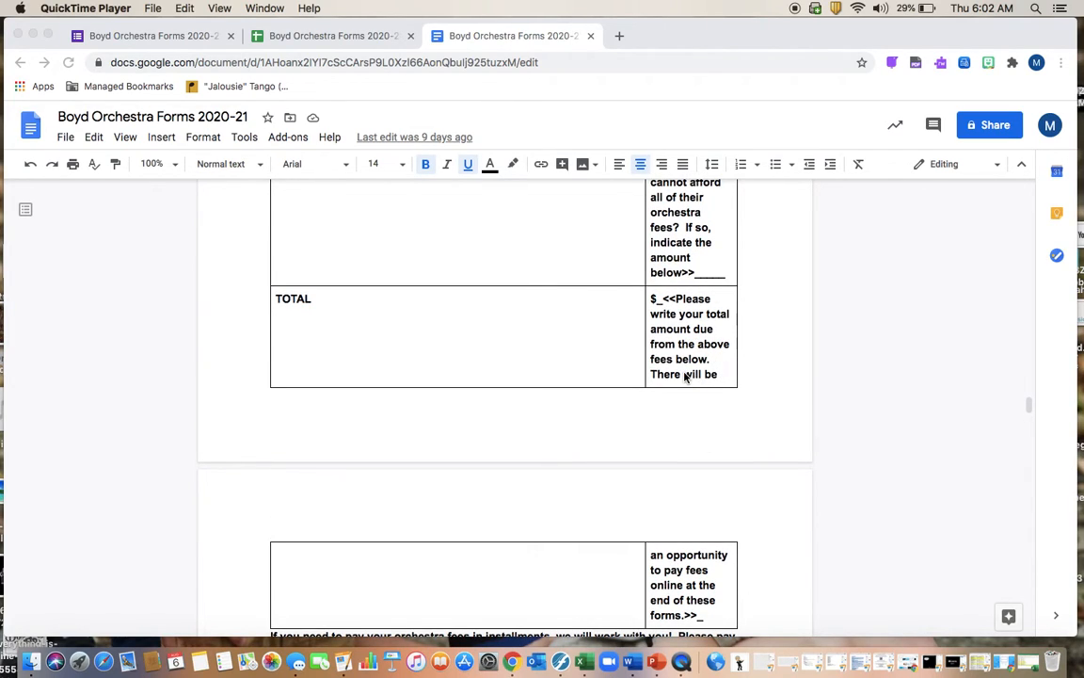
scroll(685, 377, down, 3)
scroll(427, 419, down, 8)
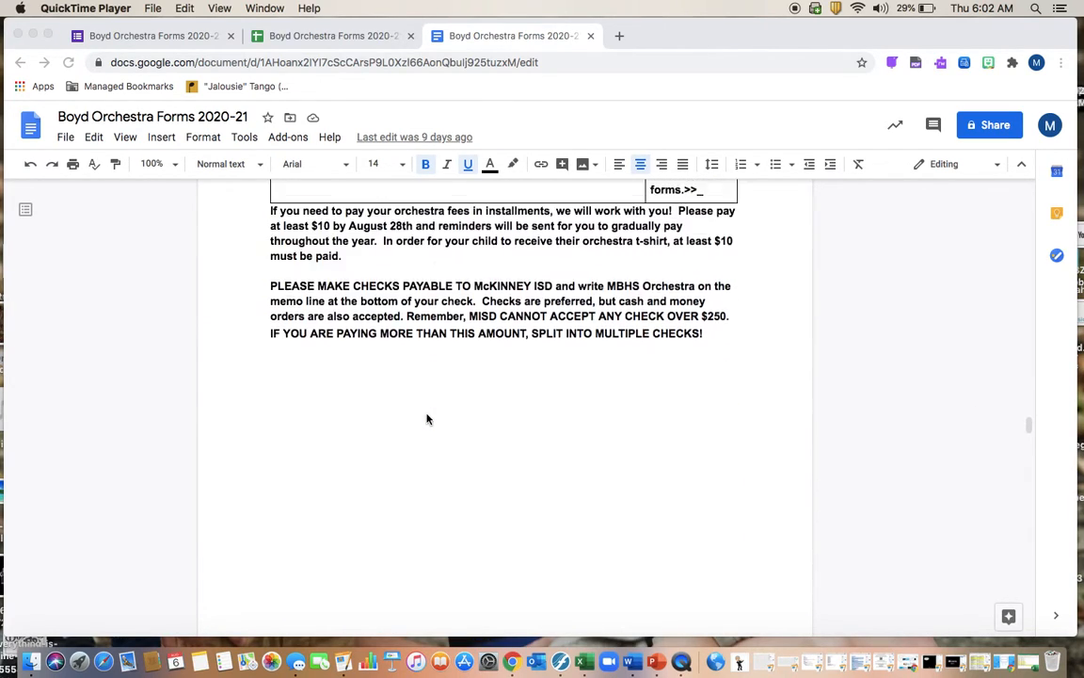
scroll(426, 419, down, 12)
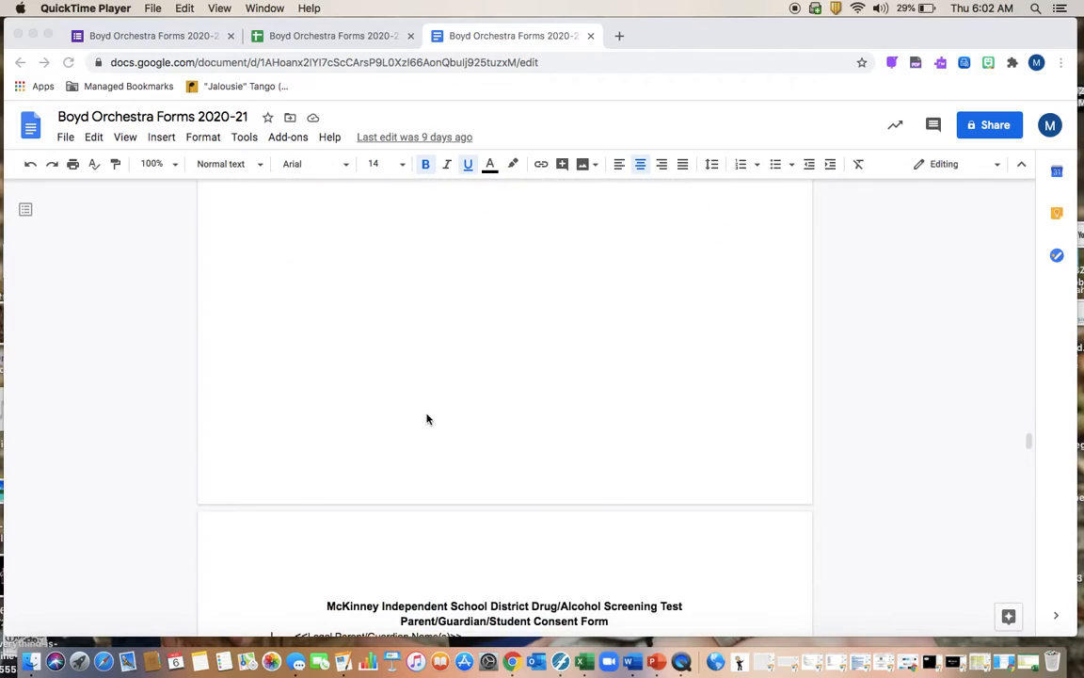
scroll(426, 419, down, 20)
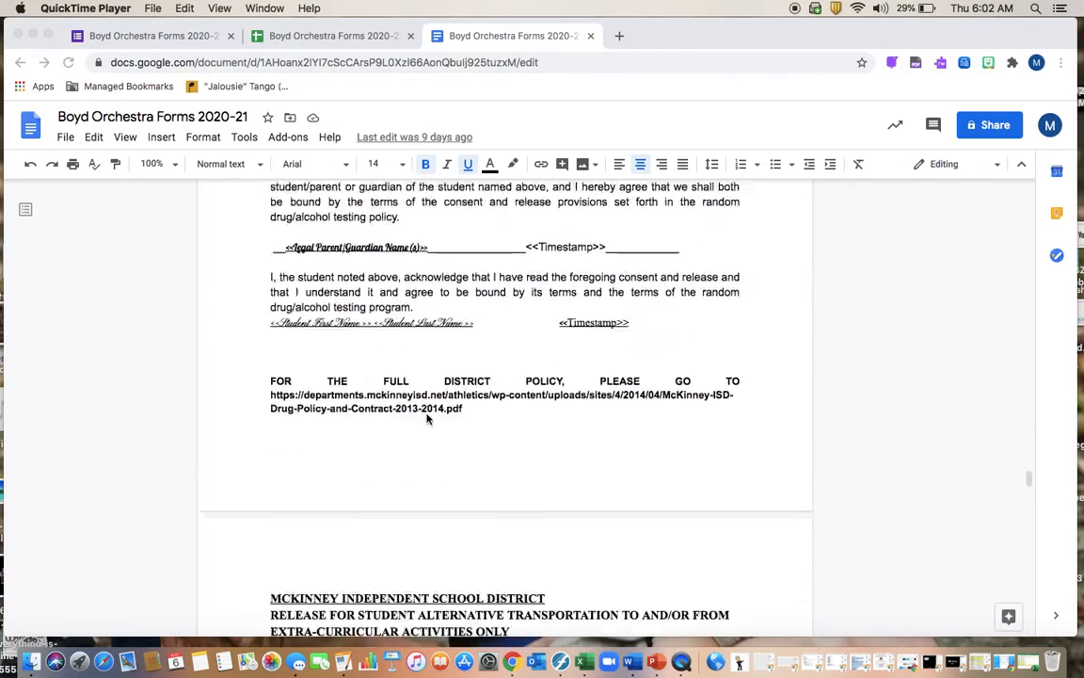
scroll(426, 418, down, 15)
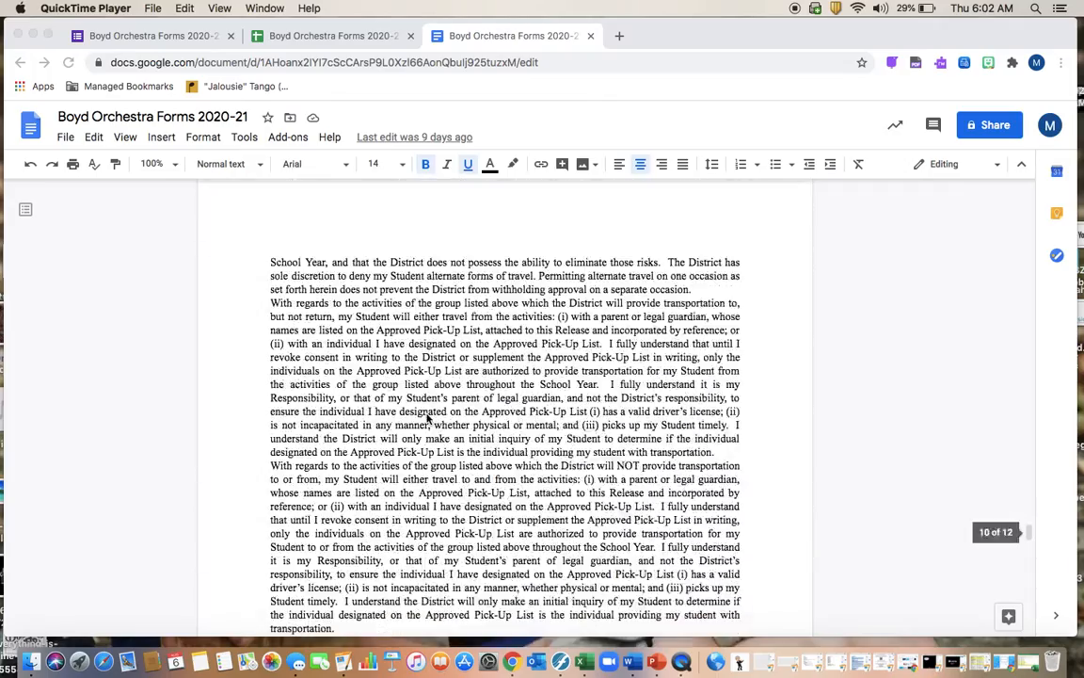
scroll(426, 419, down, 15)
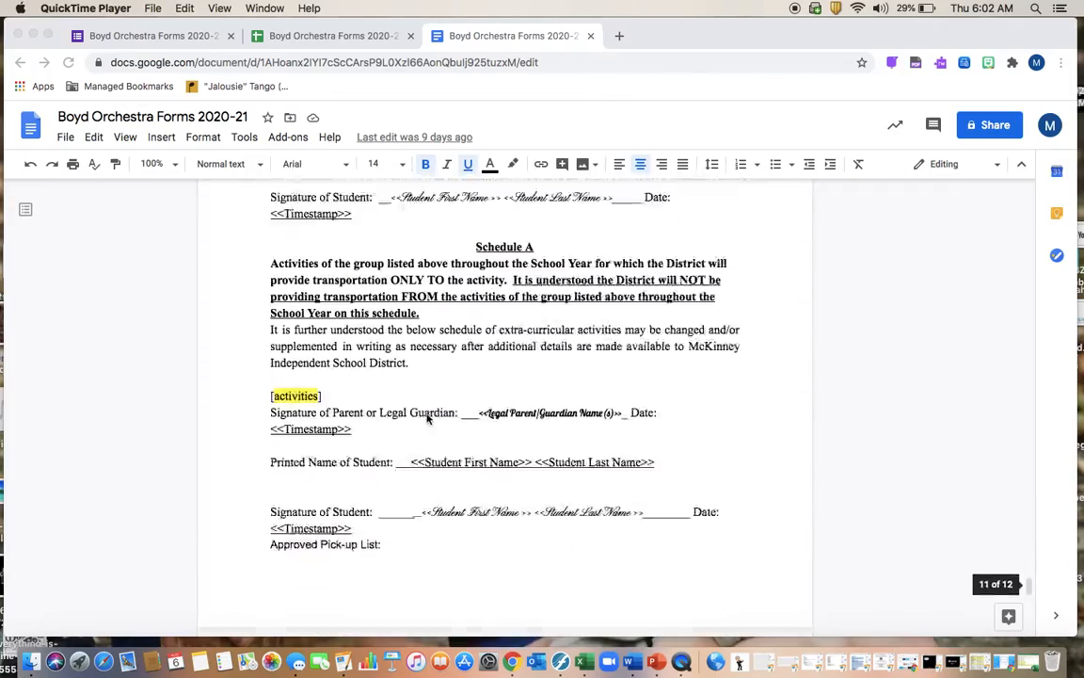
scroll(426, 418, down, 10)
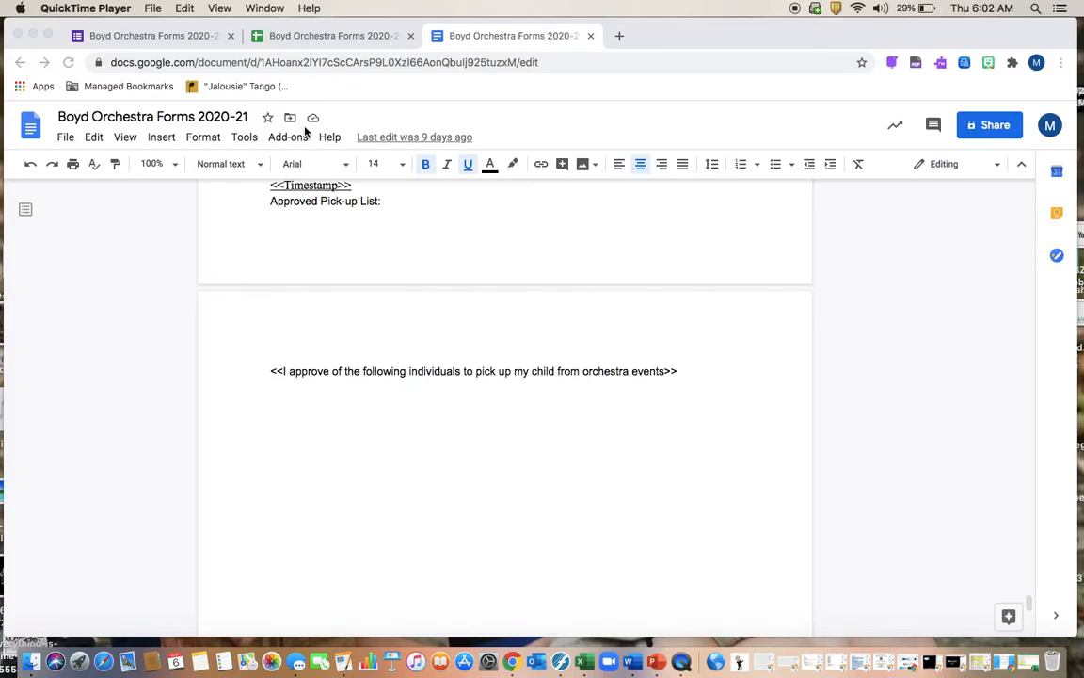
Return up the template and bring up the Boyd Orchestra Forms 2020-21 form
scroll(425, 404, up, 15)
scroll(426, 405, up, 20)
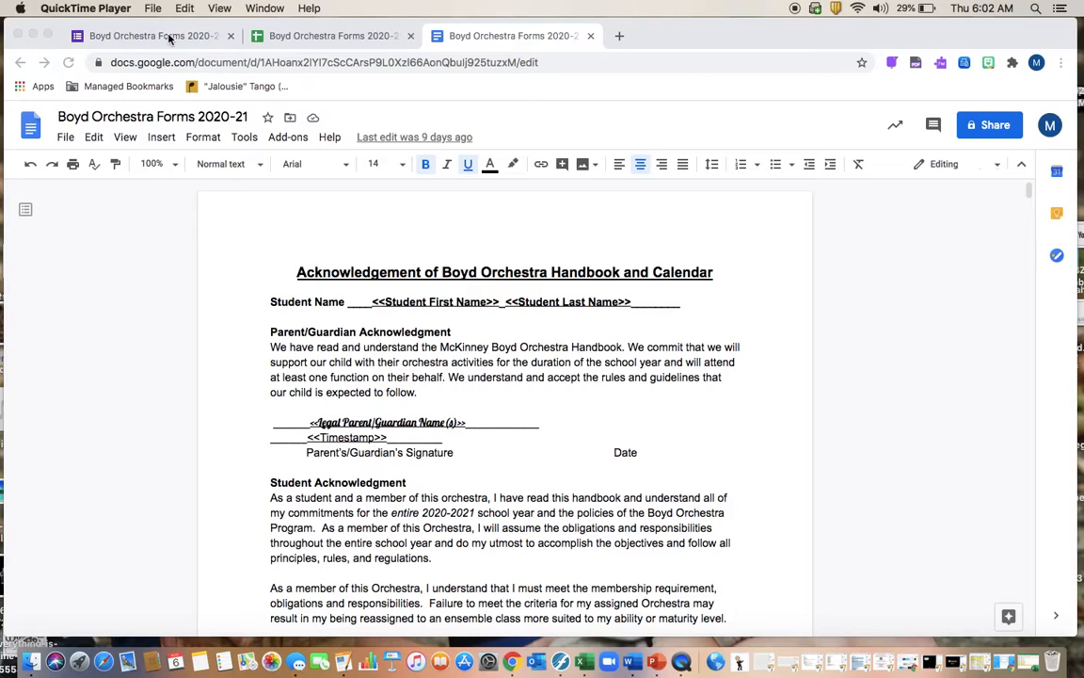
click(169, 38)
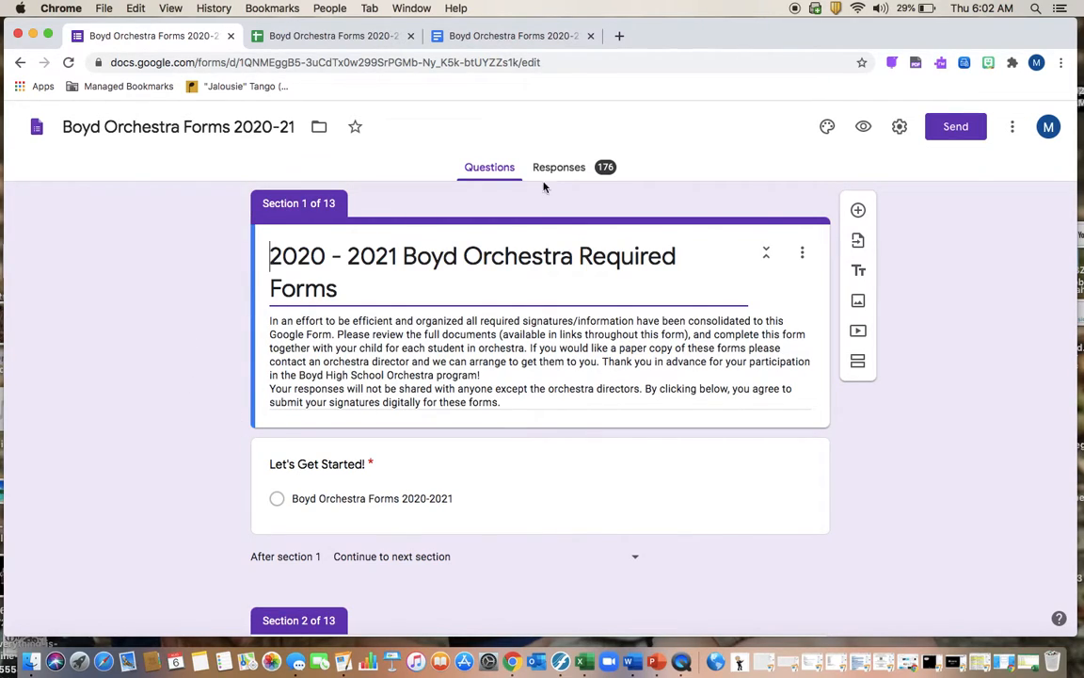
Scroll past Section 1 to Section 2 'Boyd Orchestra Information' and its student name and ID questions
scroll(456, 264, down, 1)
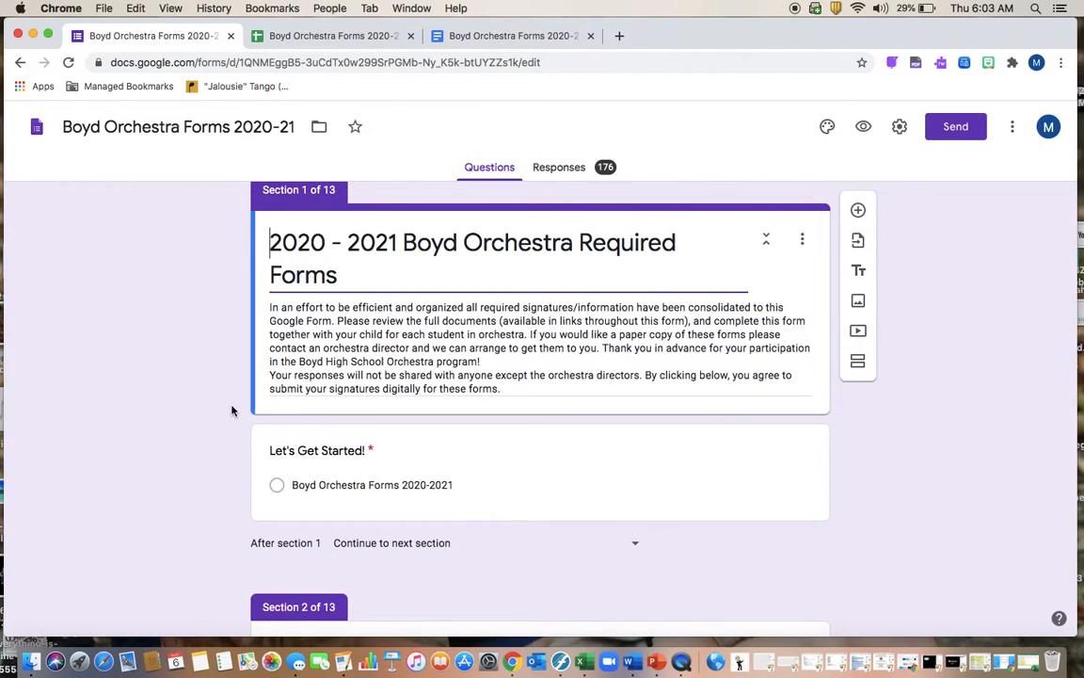
scroll(226, 401, down, 1)
scroll(226, 401, up, 2)
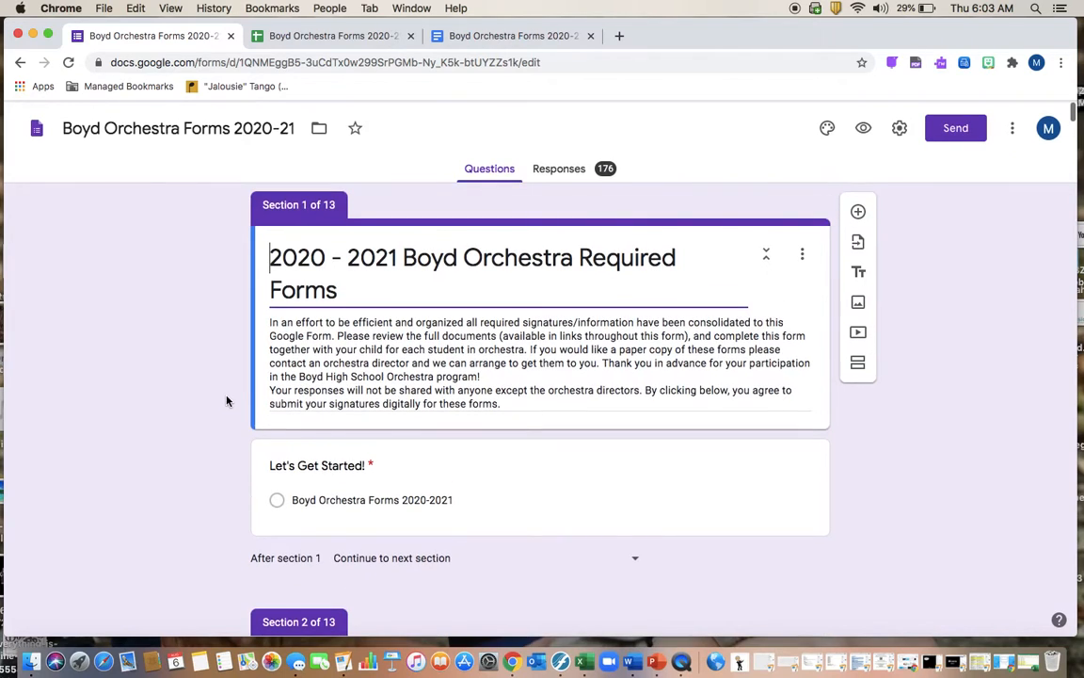
scroll(330, 426, down, 6)
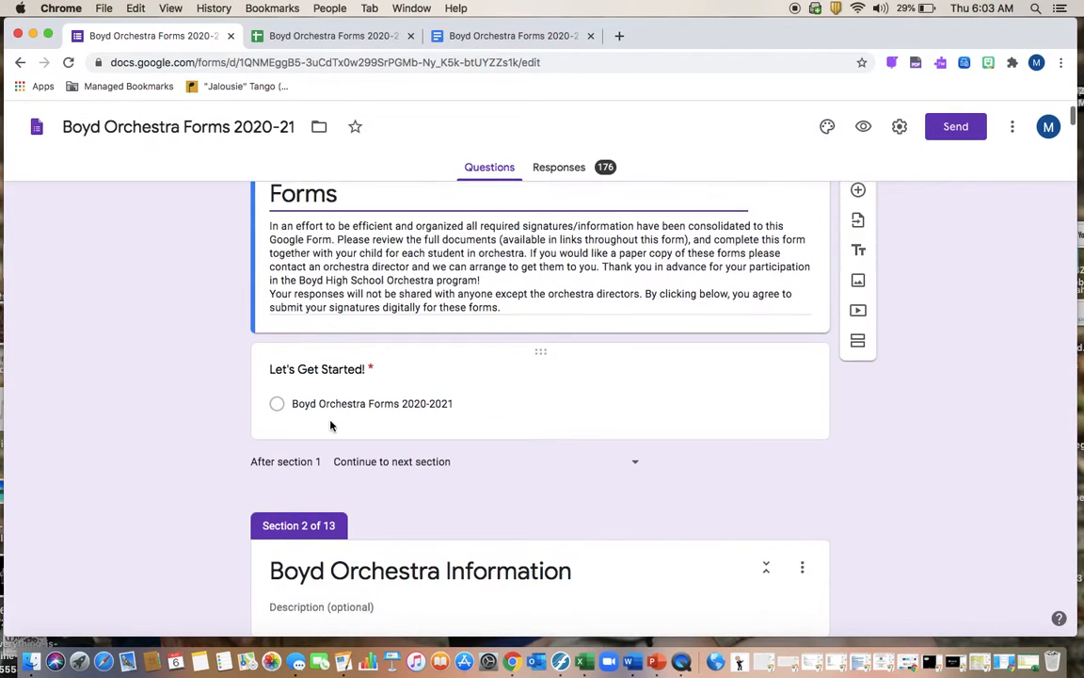
scroll(331, 422, down, 2)
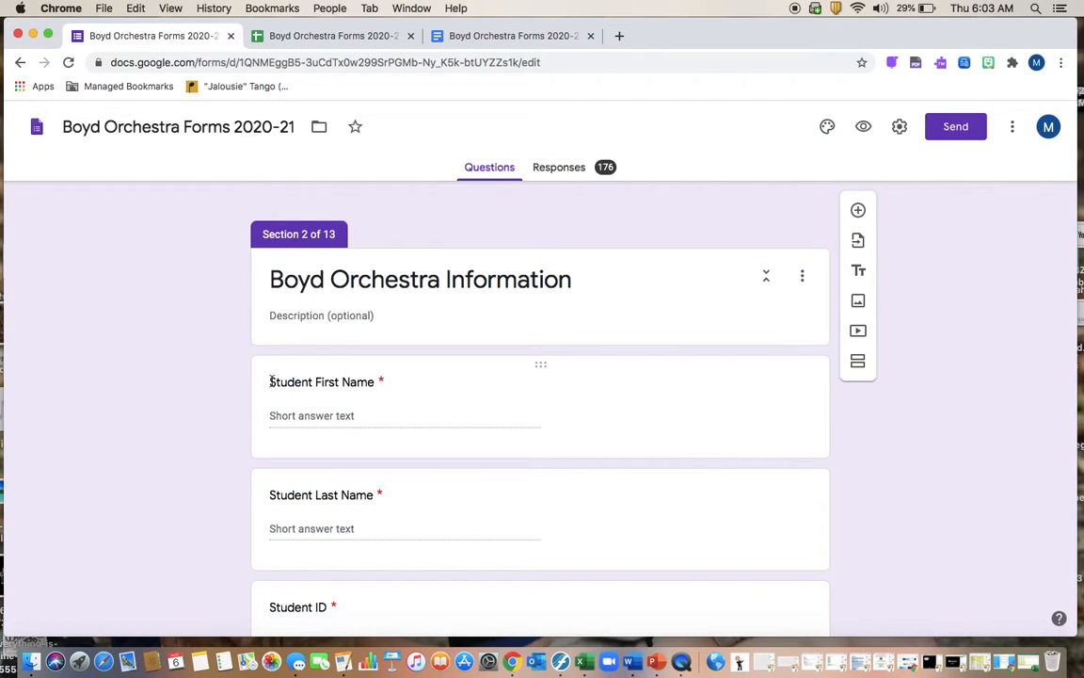
Compare the form's Boyd Orchestra Information questions with the Acknowledgement template's tags
click(464, 35)
click(155, 36)
click(442, 37)
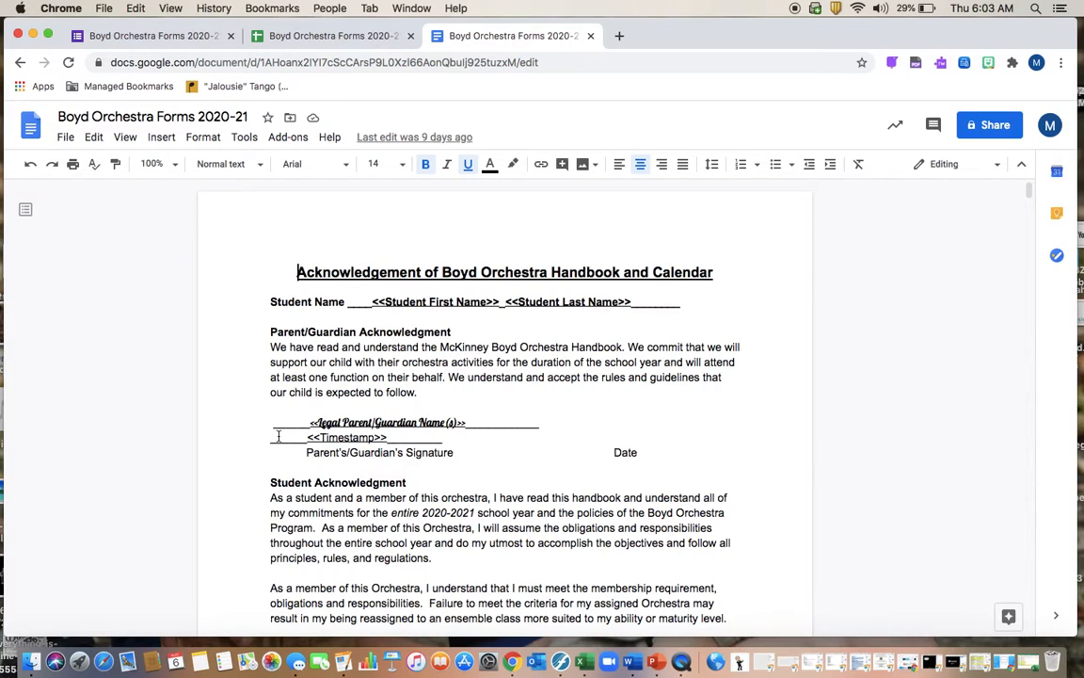
click(131, 41)
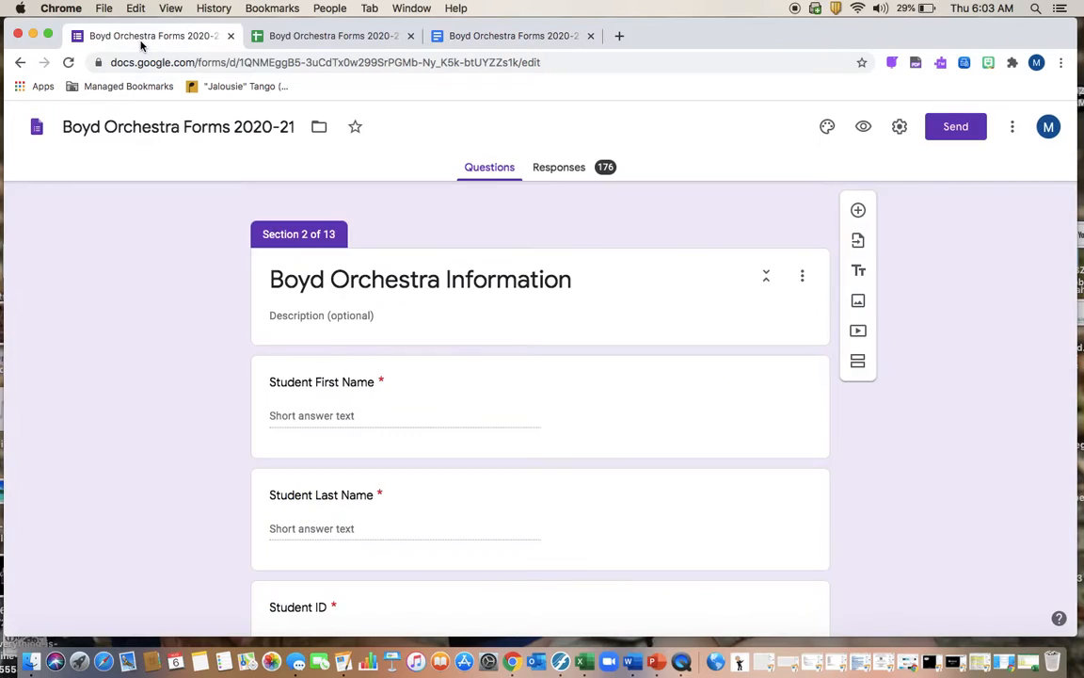
Scroll through the student and guardian questions, then check the template's Student Acknowledgment merge fields
scroll(411, 387, down, 2)
scroll(411, 387, down, 2)
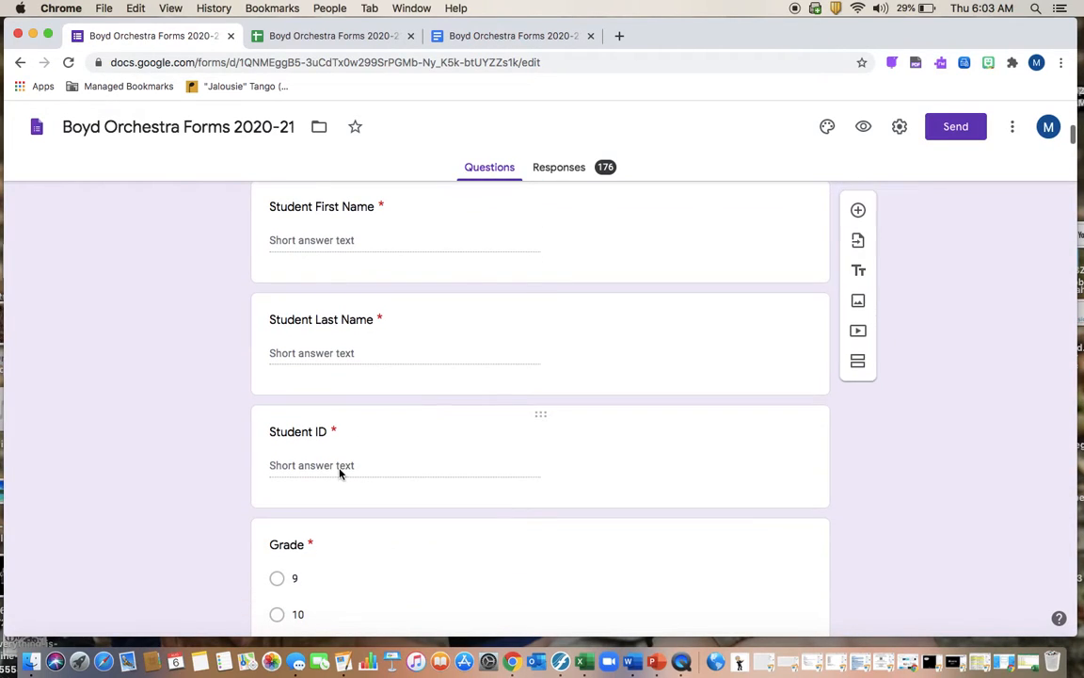
scroll(339, 473, down, 2)
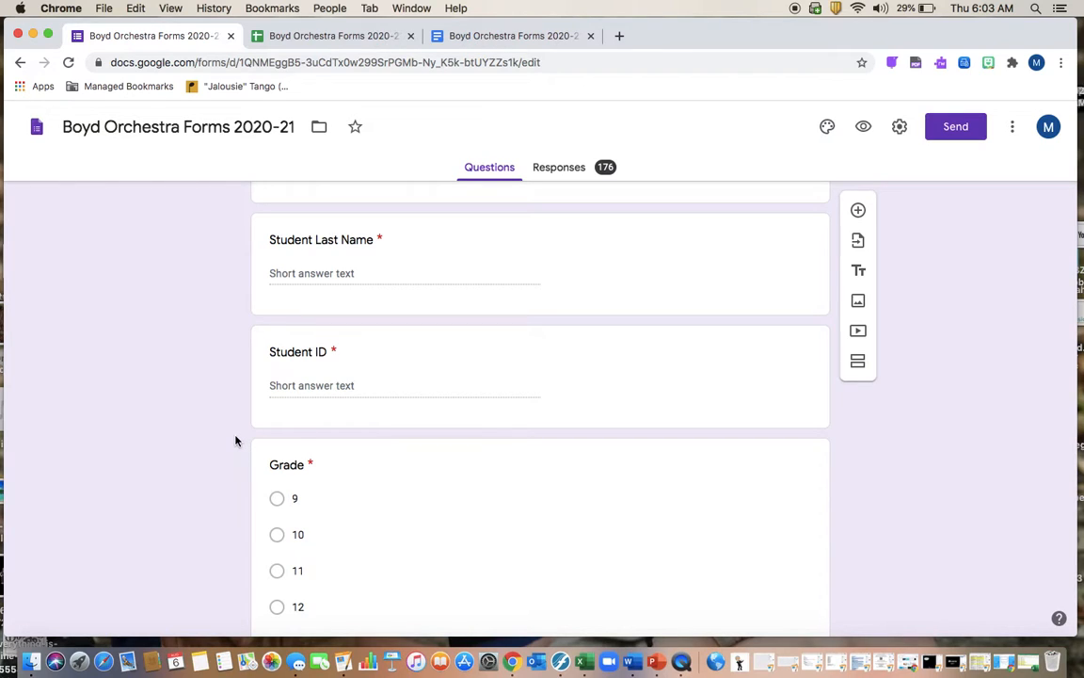
scroll(235, 443, down, 3)
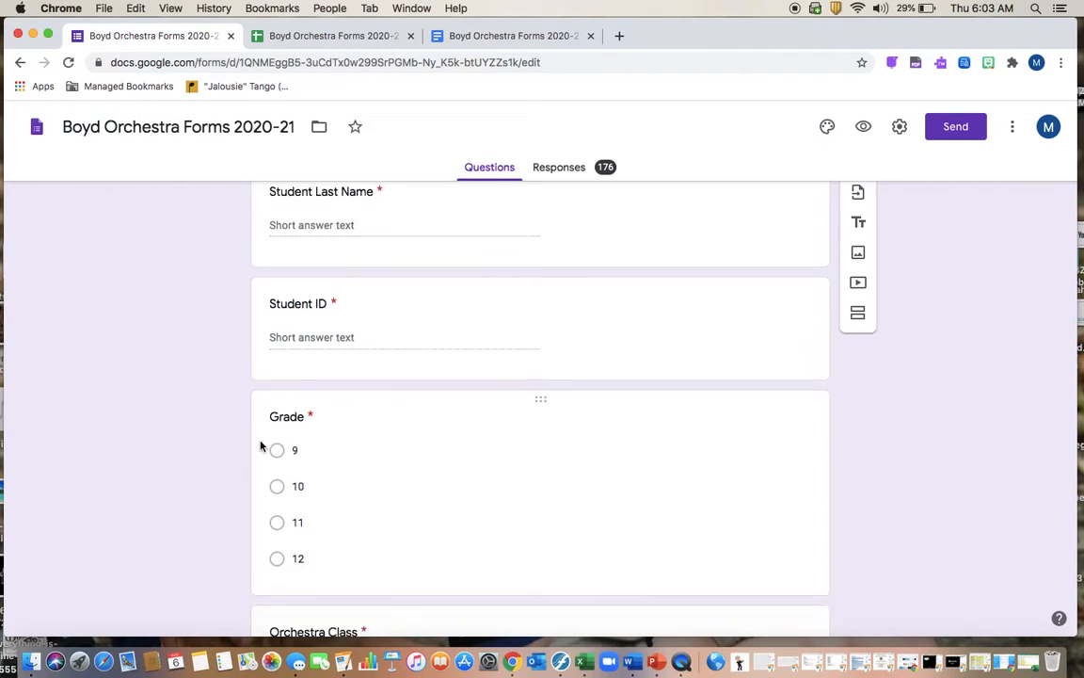
scroll(187, 453, down, 8)
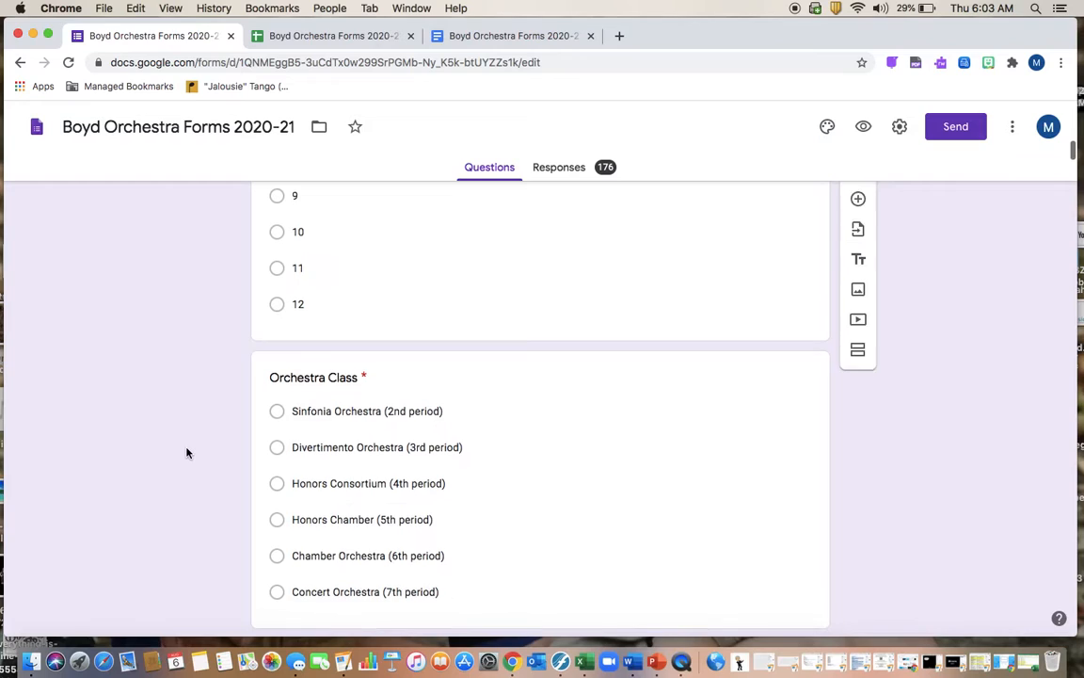
scroll(187, 452, down, 3)
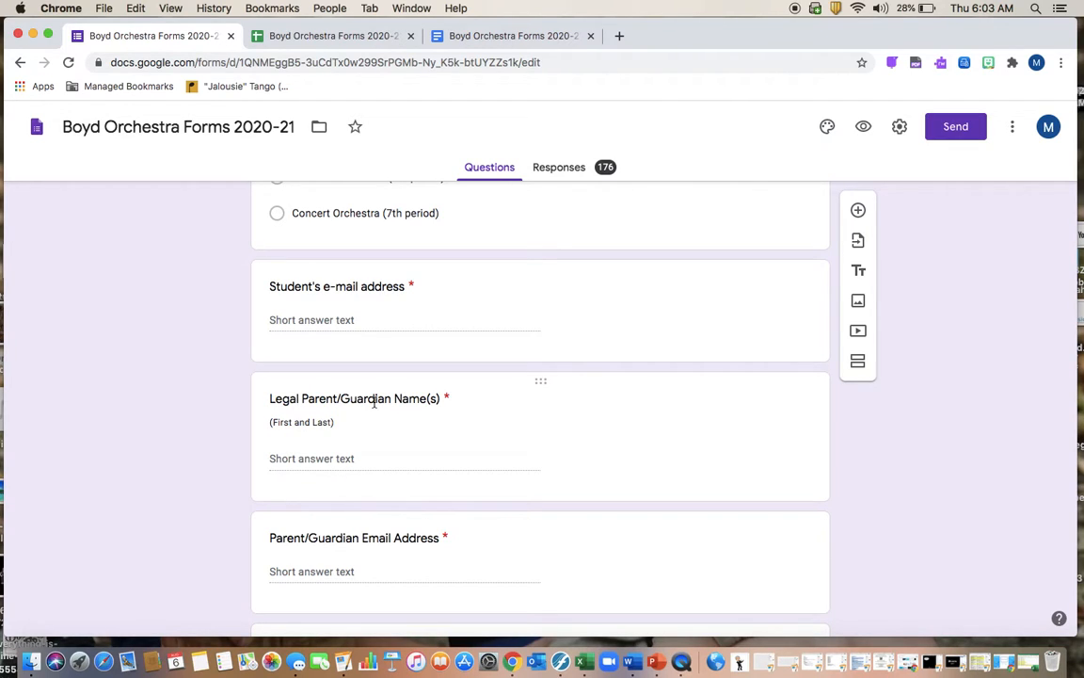
click(505, 37)
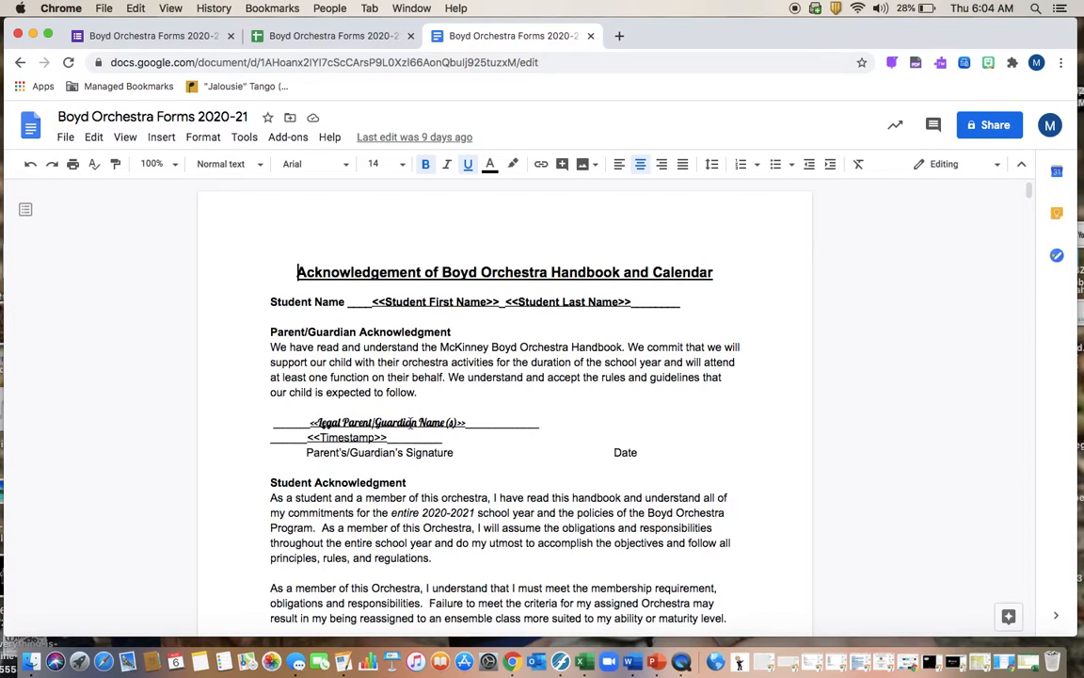
scroll(385, 431, down, 5)
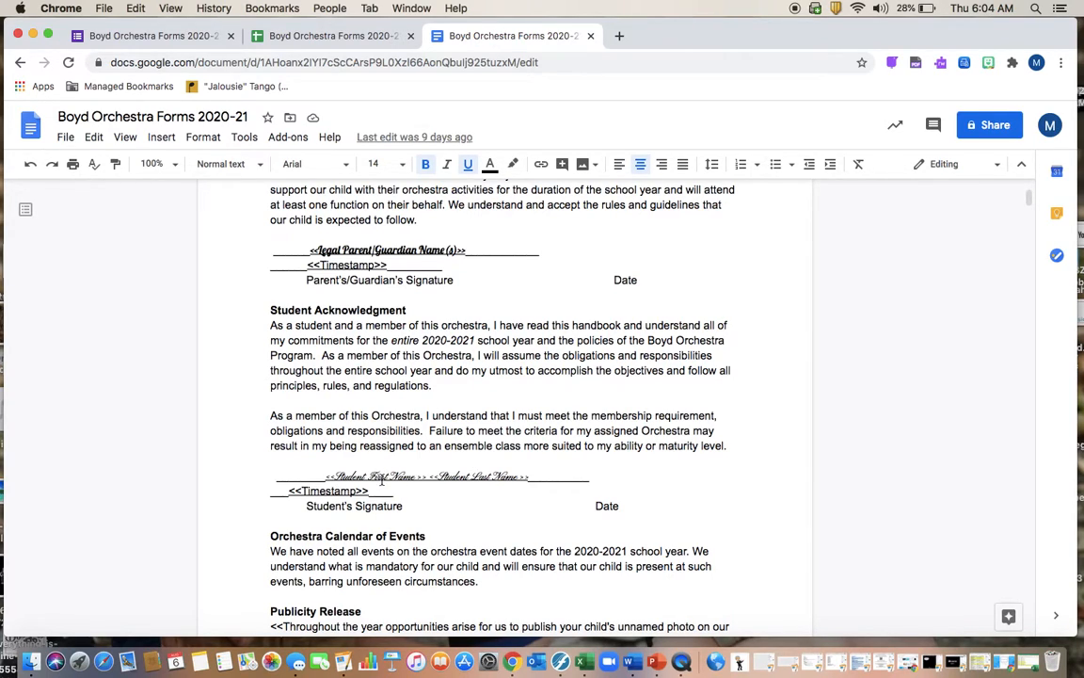
Back in the form, scroll through the remaining Section 2 questions to Section 3 'MISD Co-Curricular Contract'
click(77, 36)
scroll(459, 384, down, 2)
scroll(459, 384, down, 4)
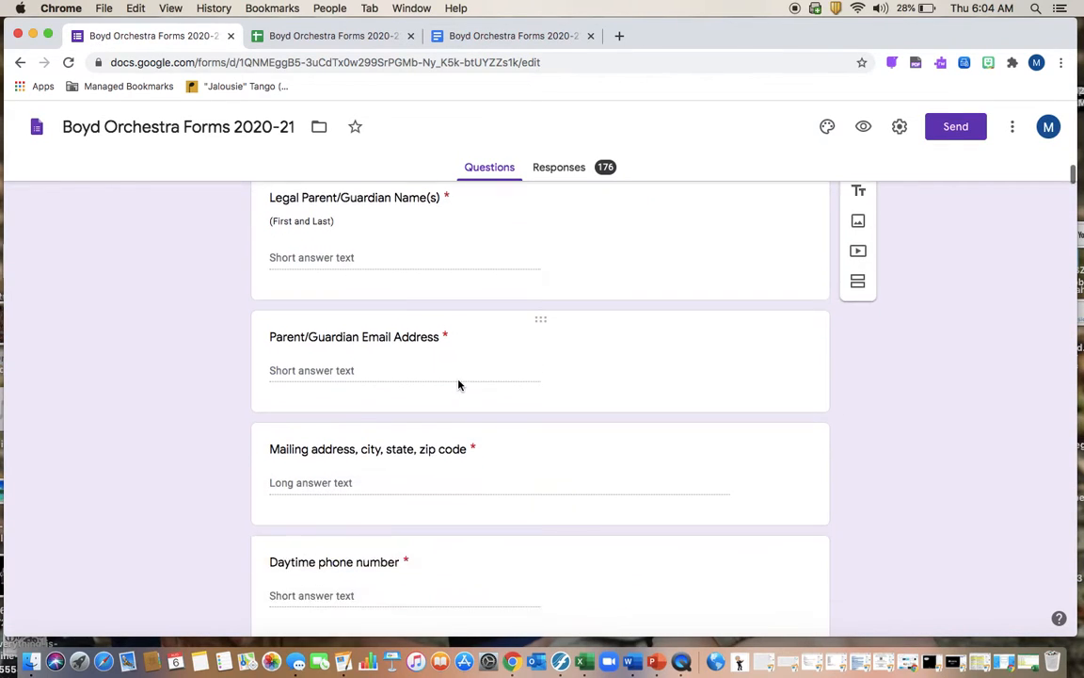
scroll(446, 369, down, 9)
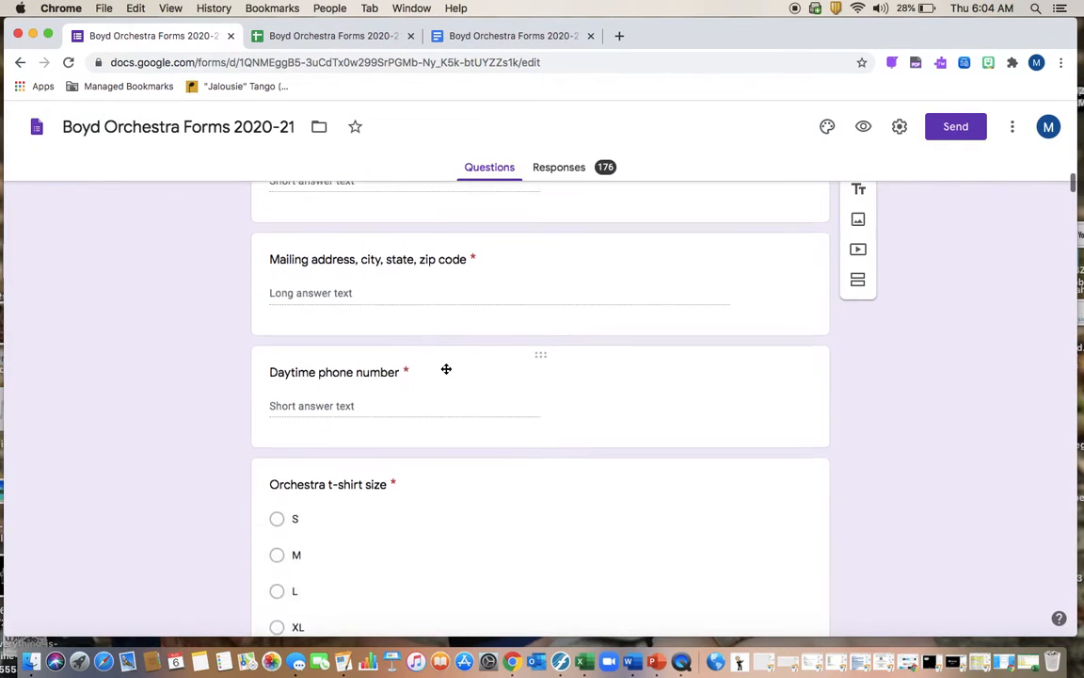
scroll(447, 369, down, 1)
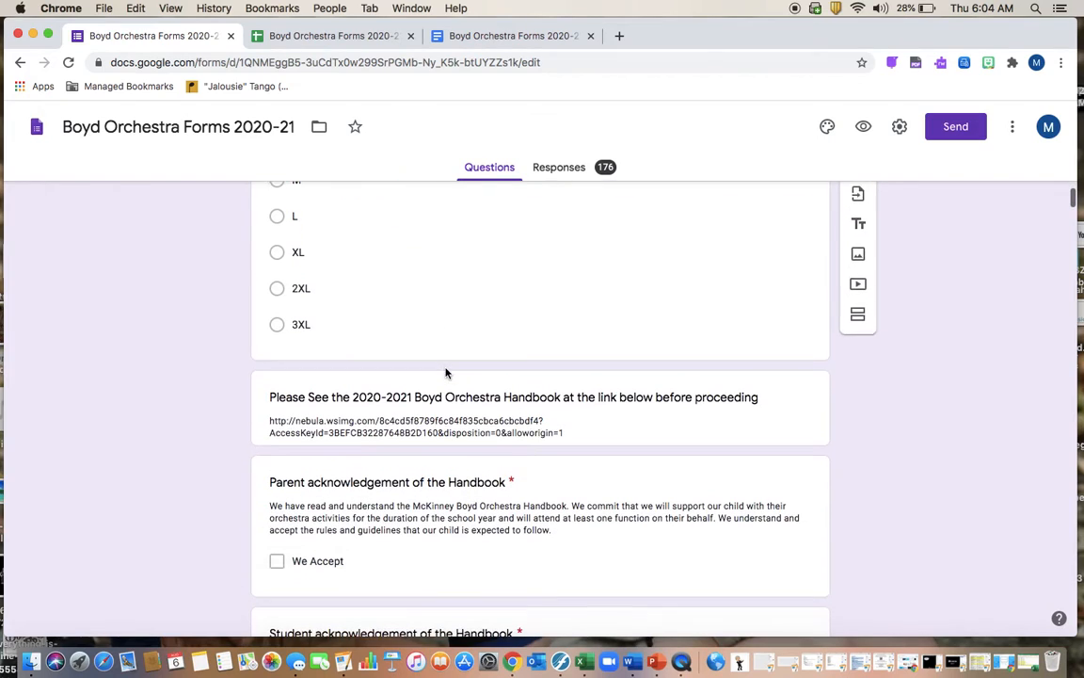
scroll(475, 415, down, 3)
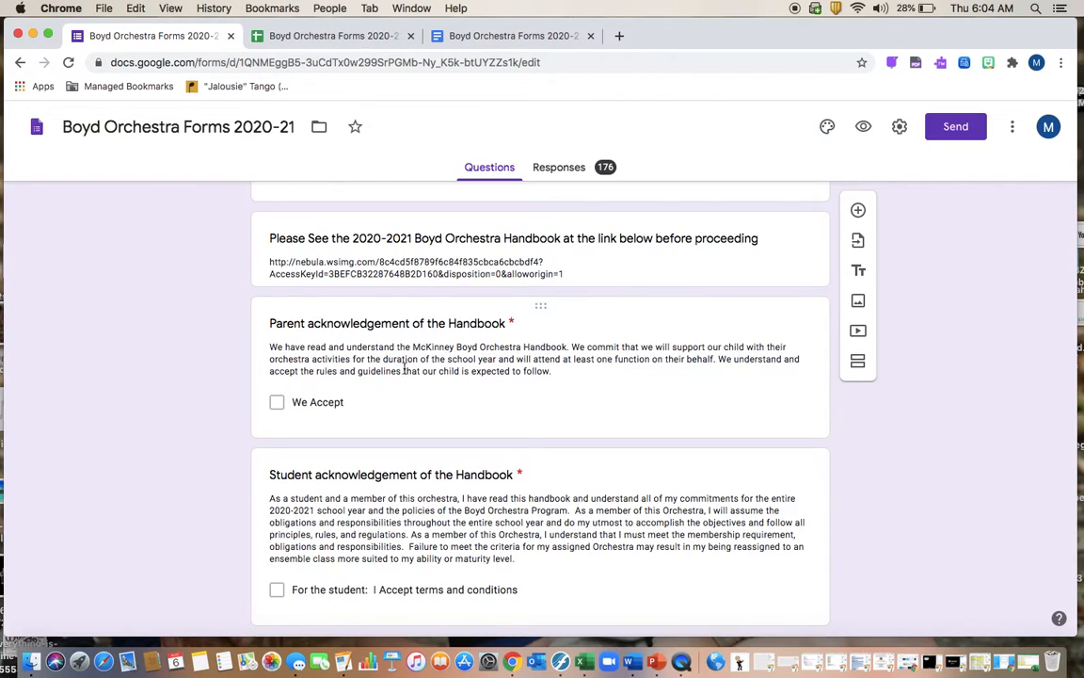
scroll(404, 360, down, 5)
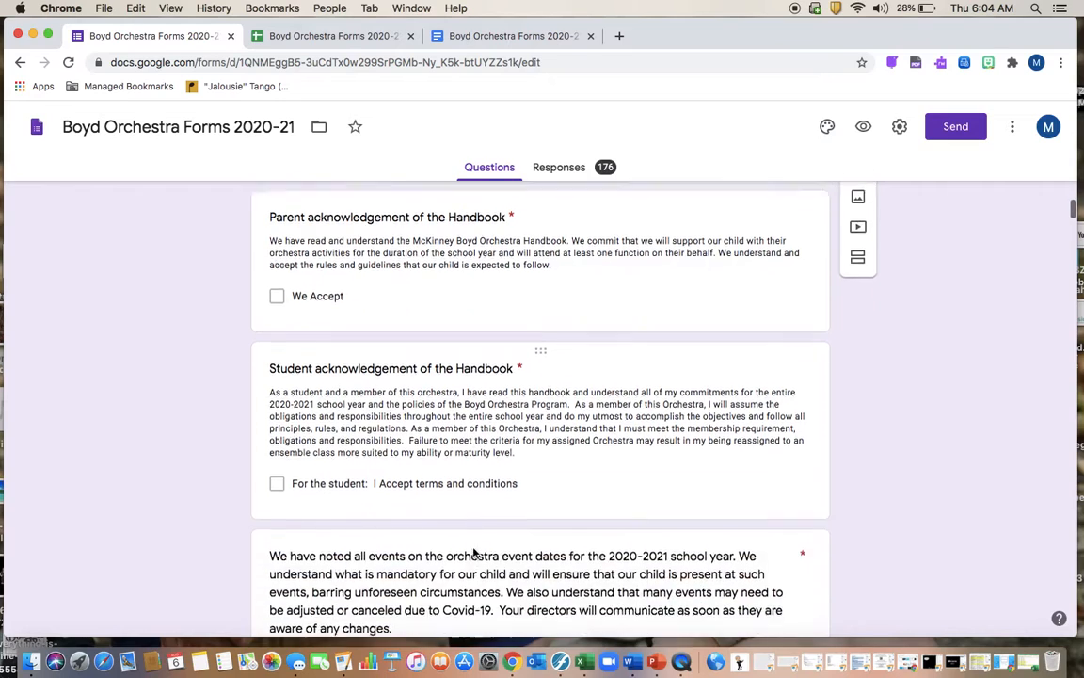
scroll(474, 554, down, 2)
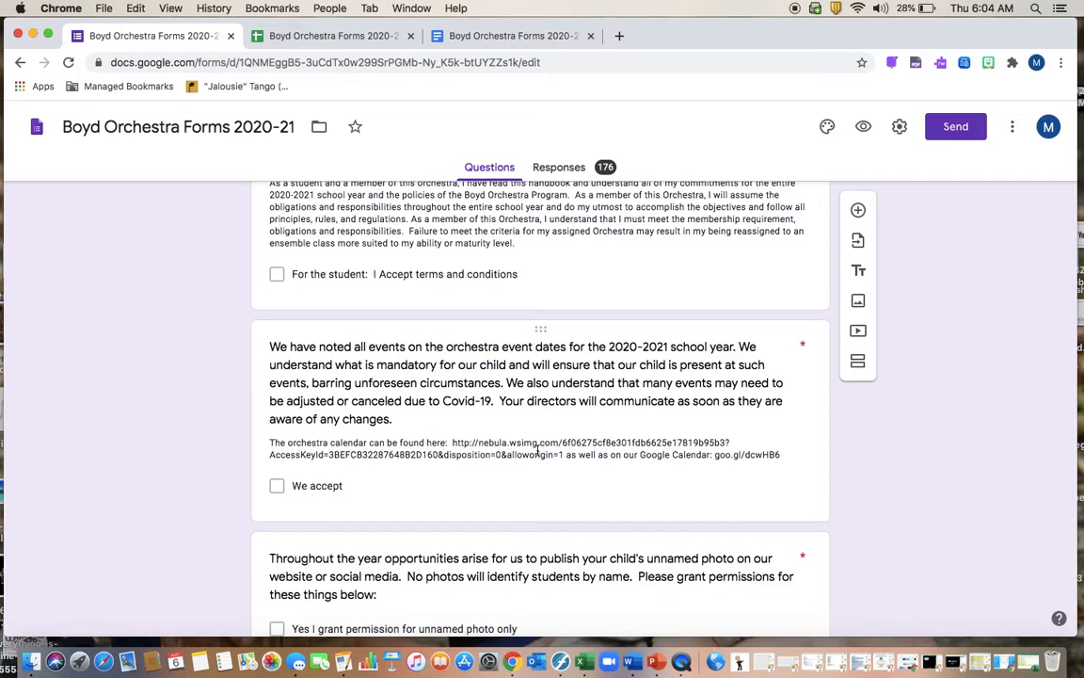
scroll(517, 443, down, 5)
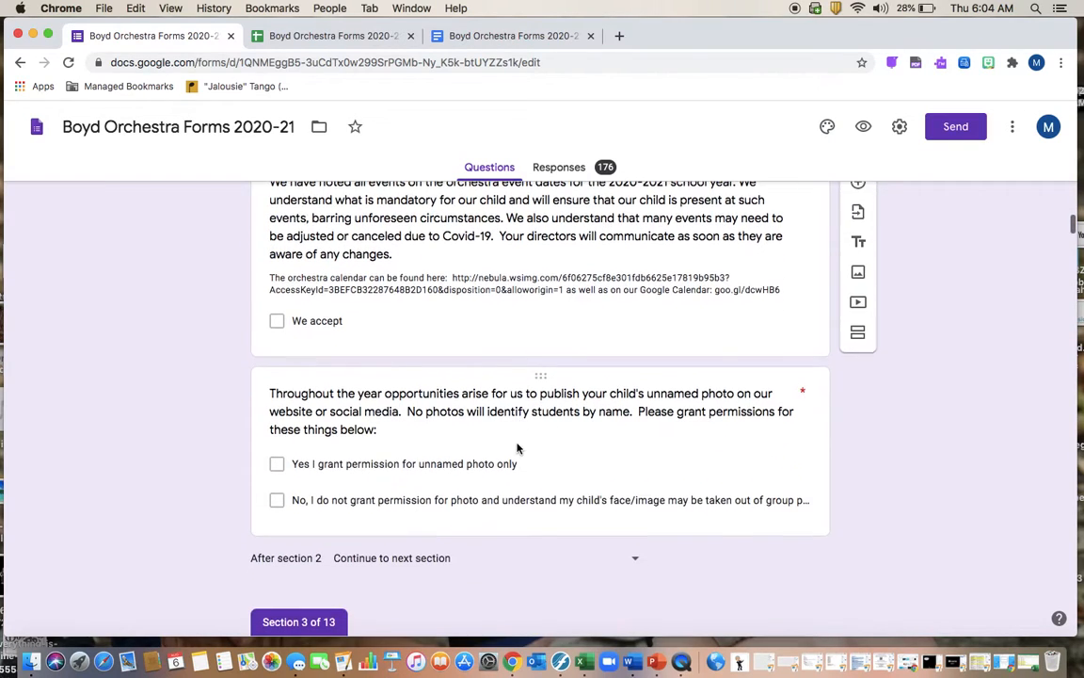
scroll(519, 449, down, 5)
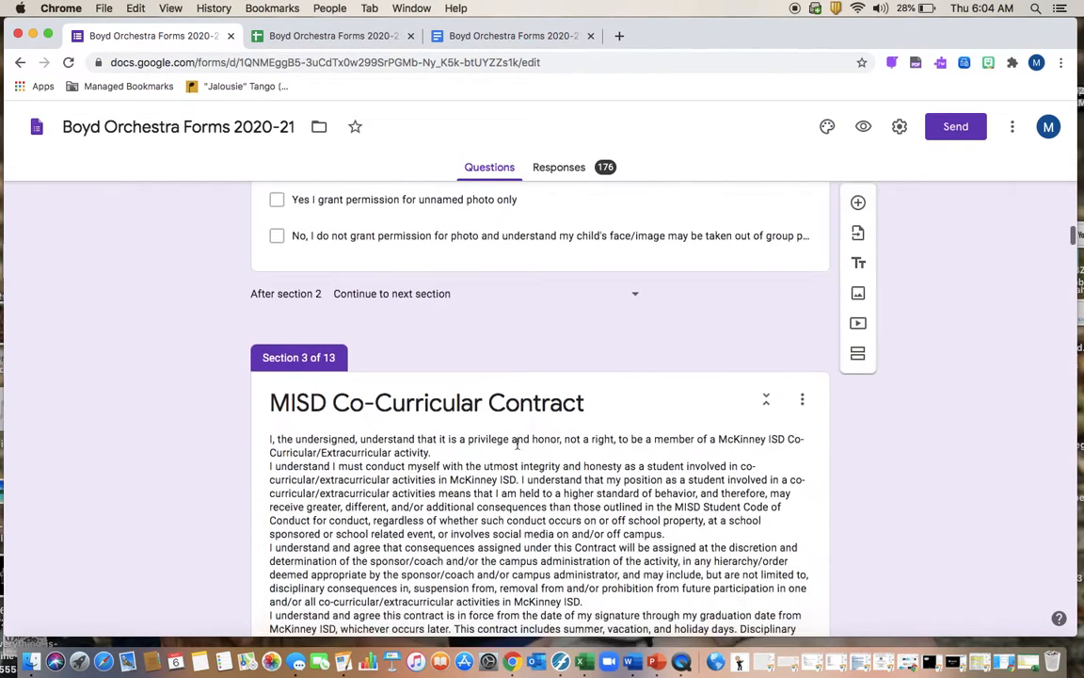
scroll(517, 444, down, 1)
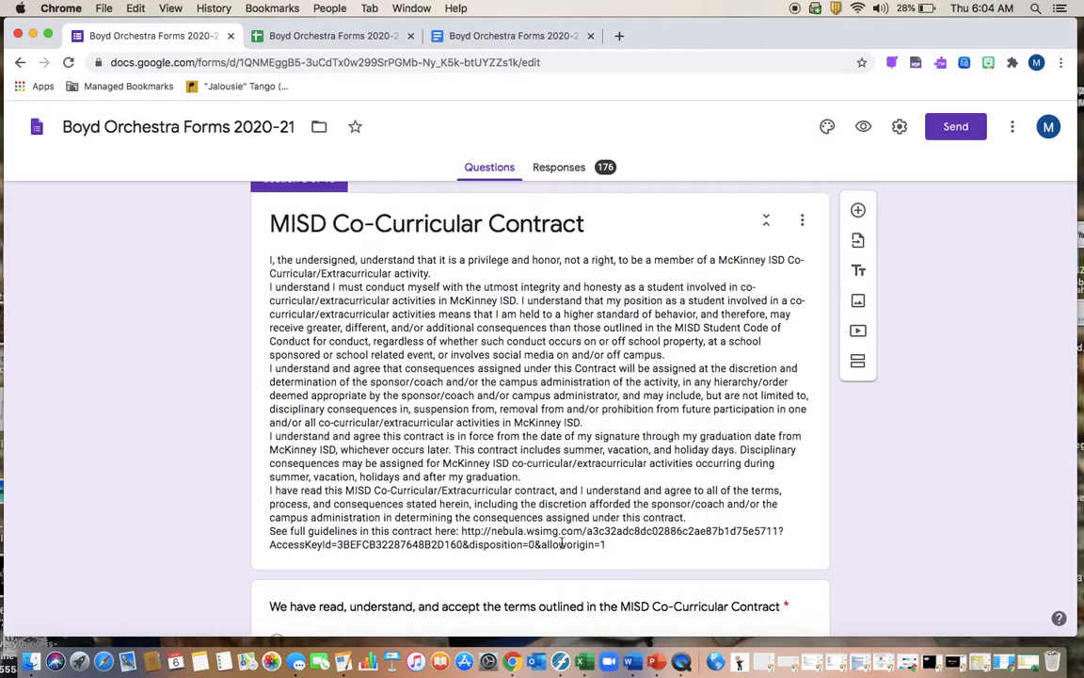
scroll(568, 546, down, 2)
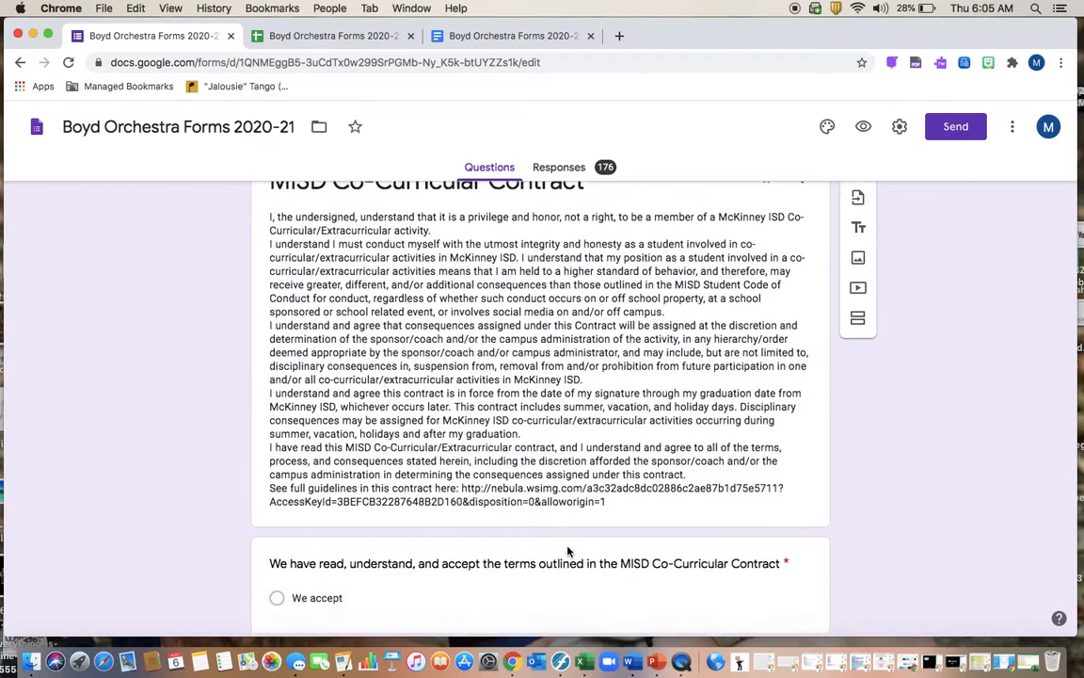
scroll(562, 481, down, 2)
scroll(562, 481, down, 6)
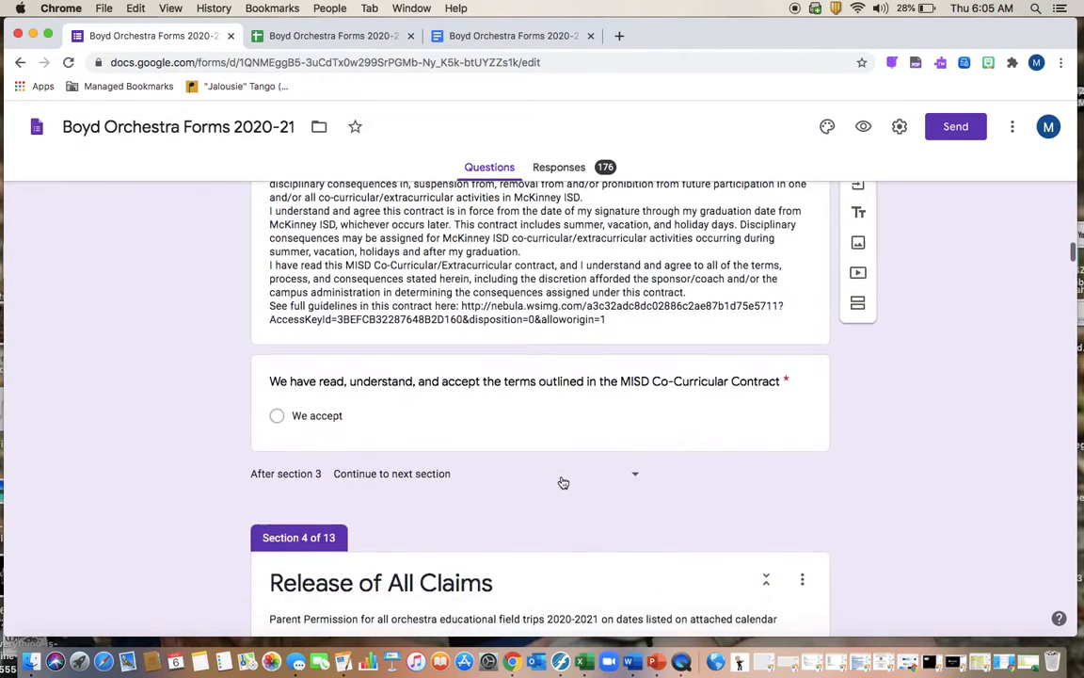
scroll(562, 476, down, 3)
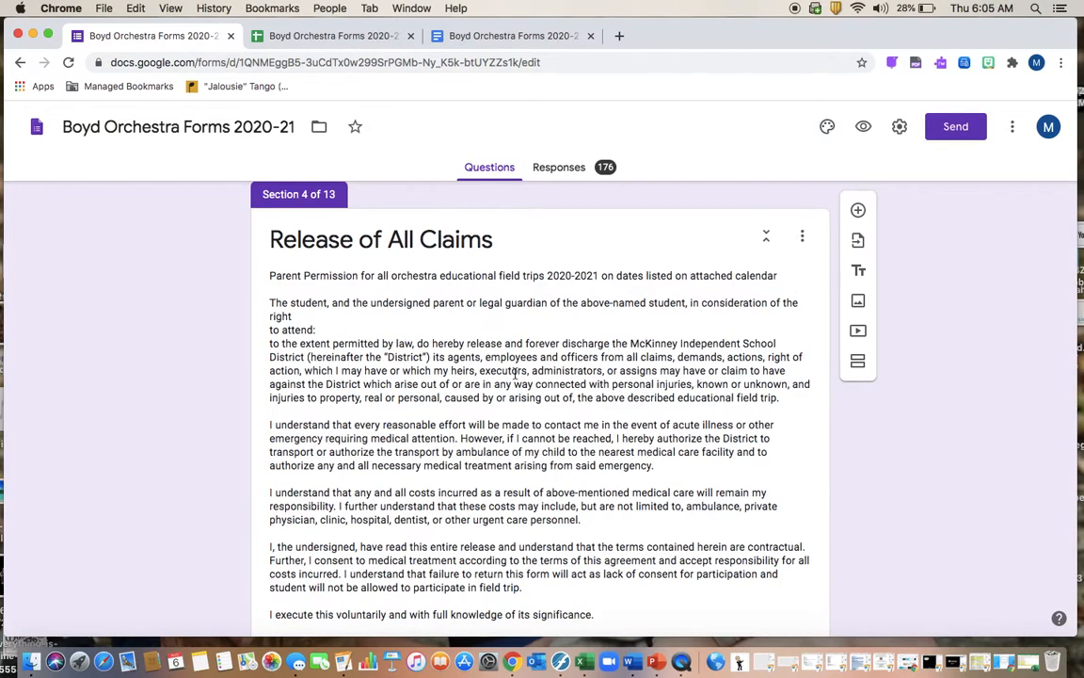
scroll(516, 374, down, 5)
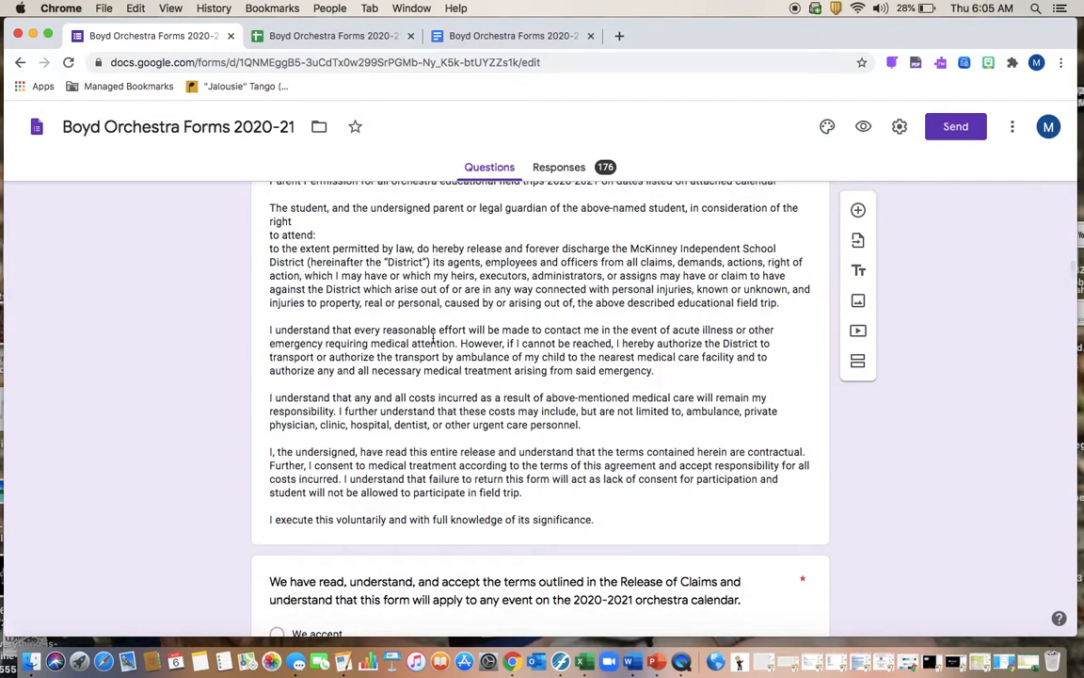
scroll(414, 325, down, 5)
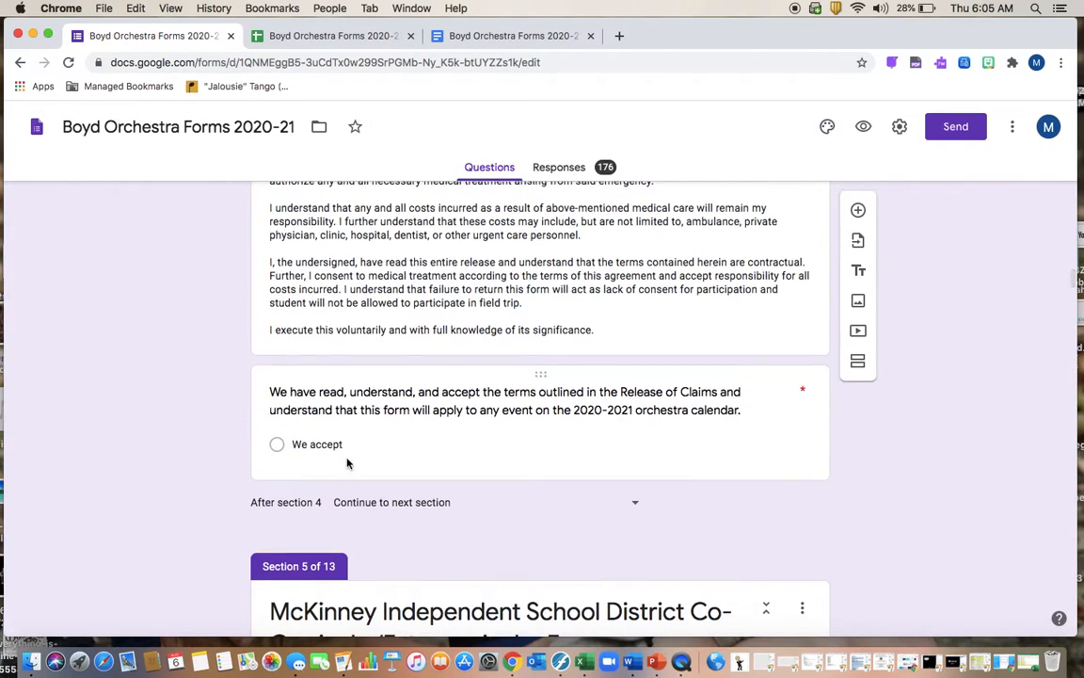
scroll(397, 327, down, 4)
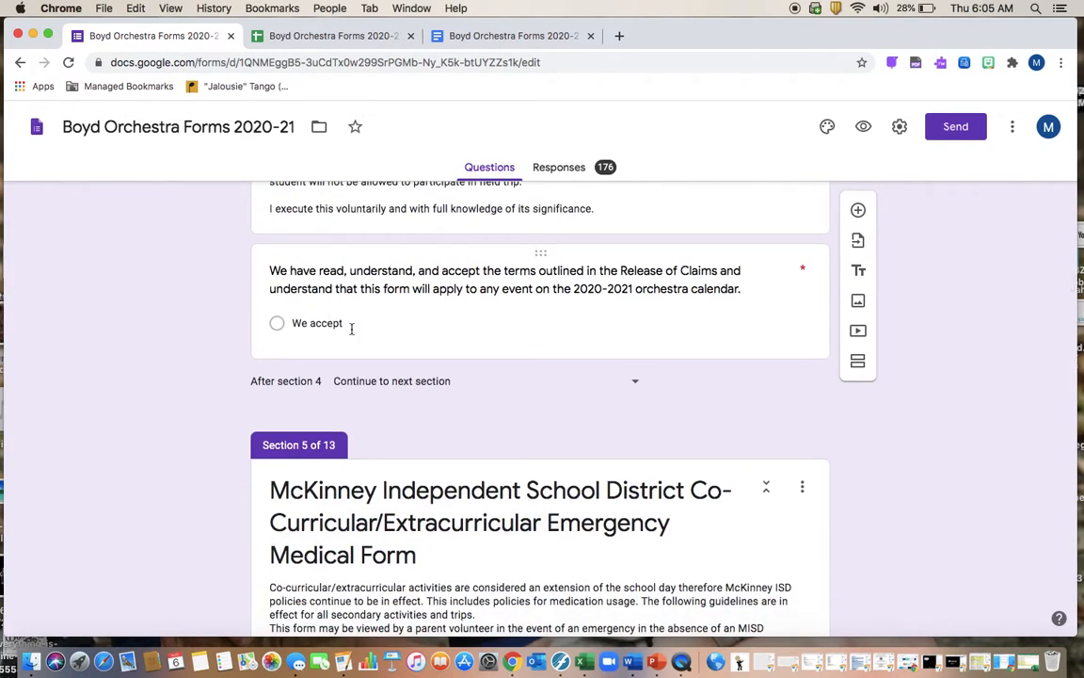
scroll(351, 328, down, 9)
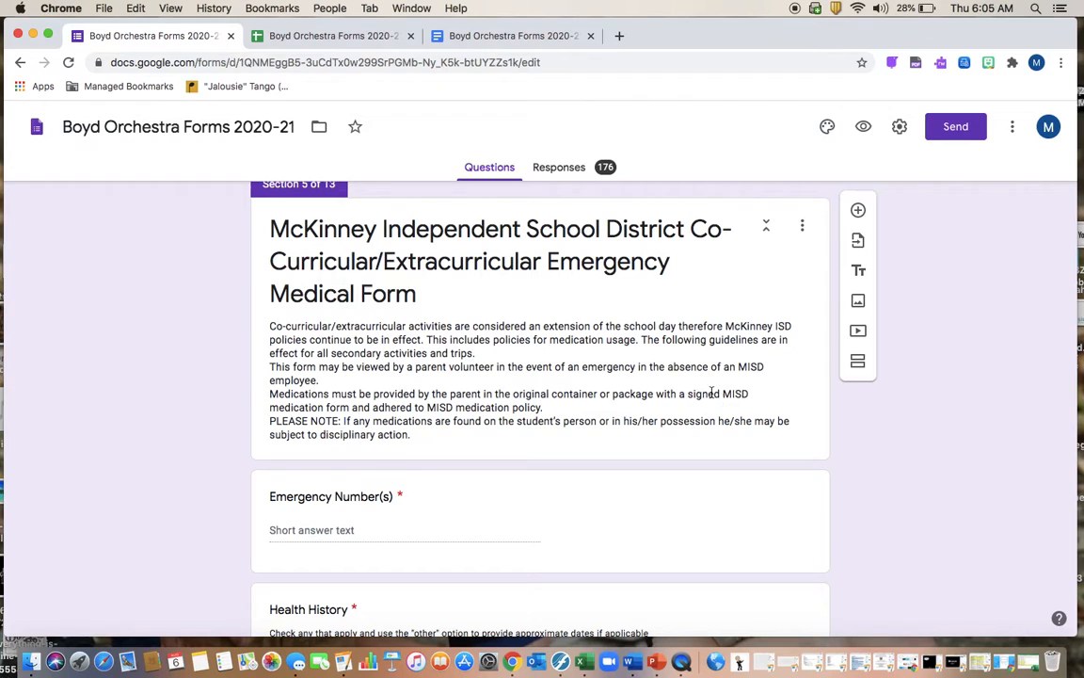
scroll(659, 437, down, 1)
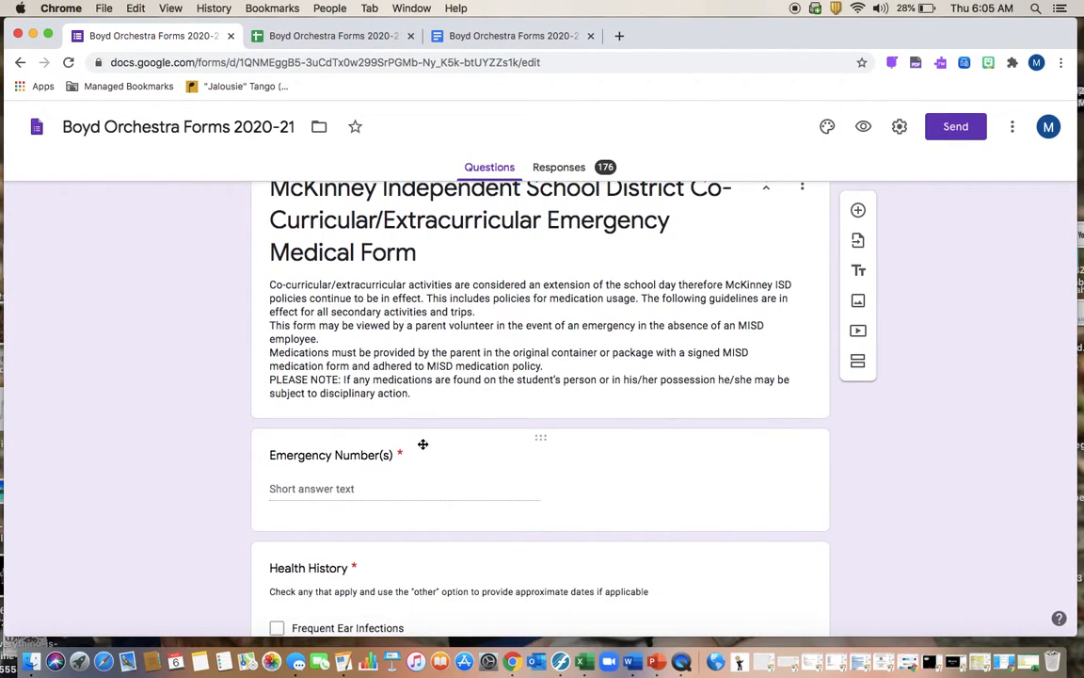
scroll(422, 447, down, 2)
scroll(422, 448, up, 3)
scroll(423, 446, down, 3)
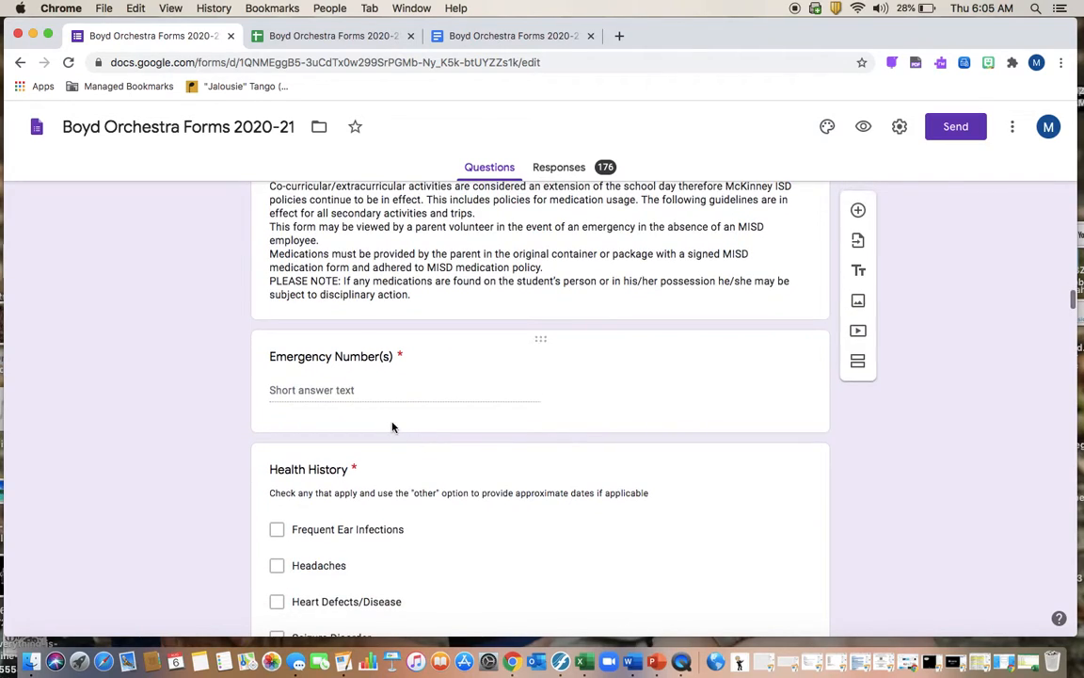
scroll(392, 424, down, 2)
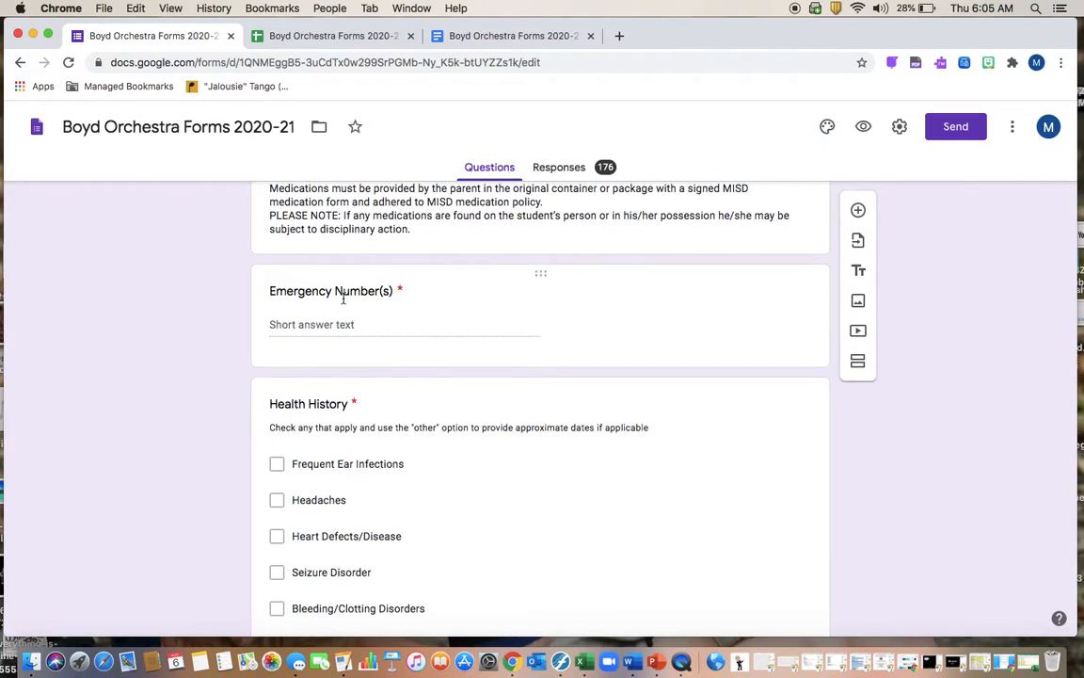
click(529, 38)
scroll(602, 419, down, 3)
scroll(612, 425, up, 2)
scroll(612, 425, down, 20)
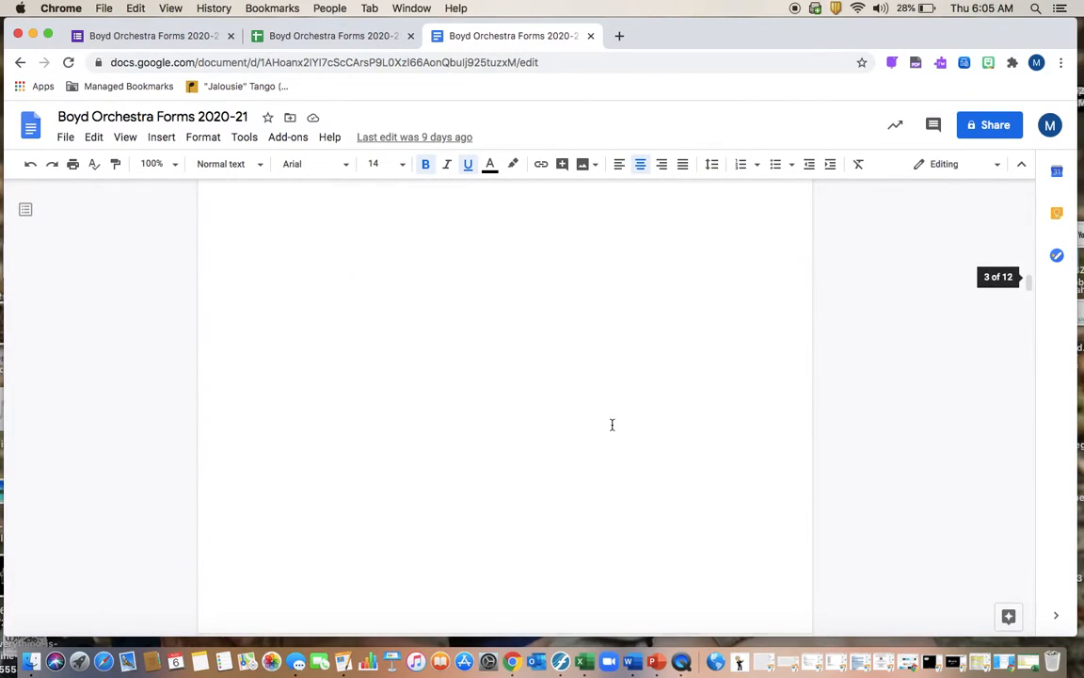
scroll(612, 424, down, 10)
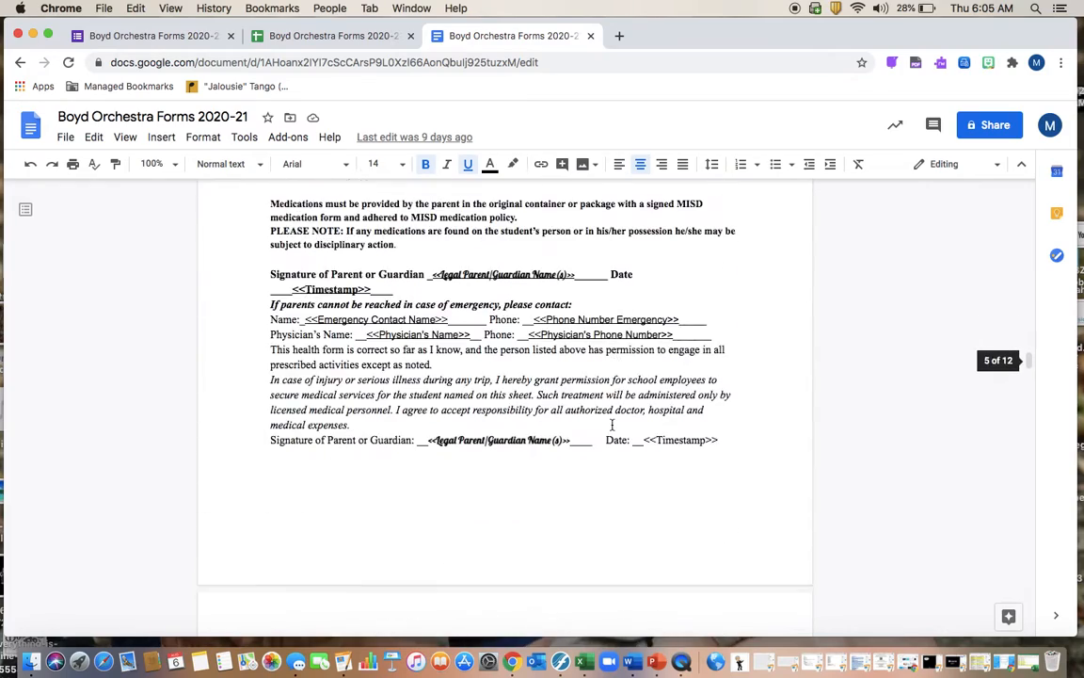
scroll(611, 424, up, 4)
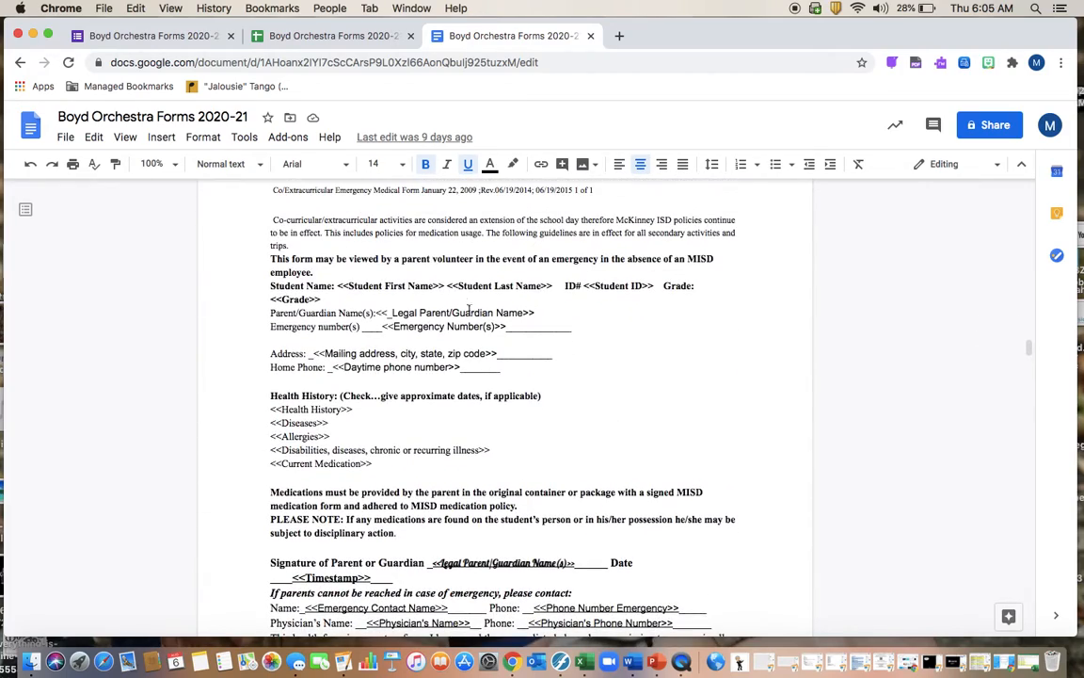
click(104, 36)
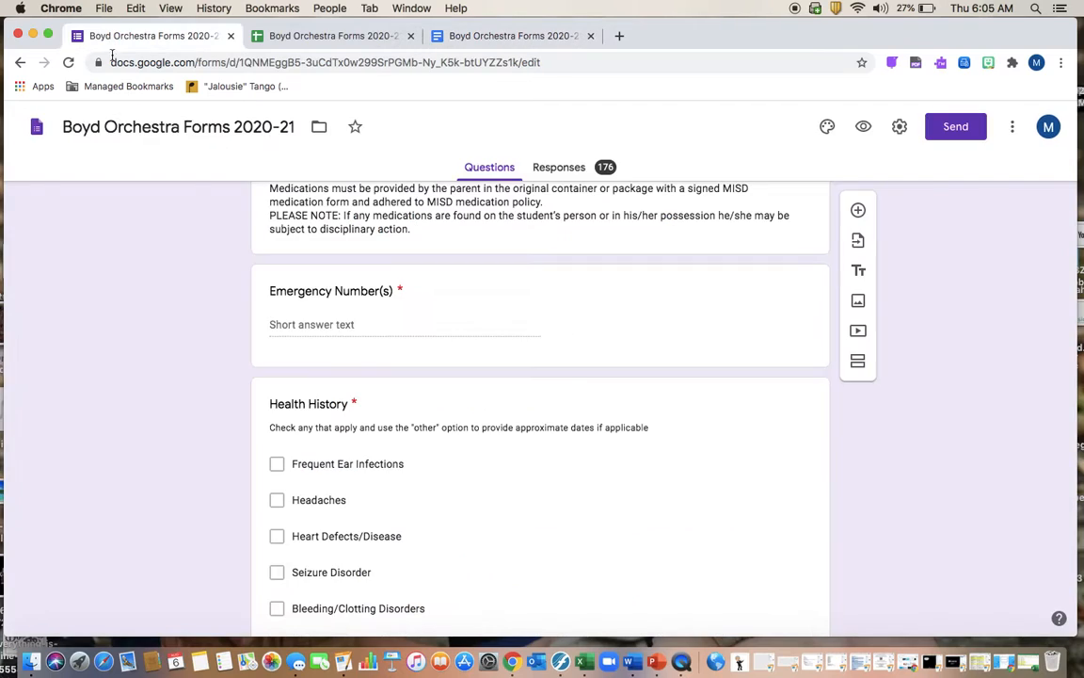
scroll(393, 392, down, 10)
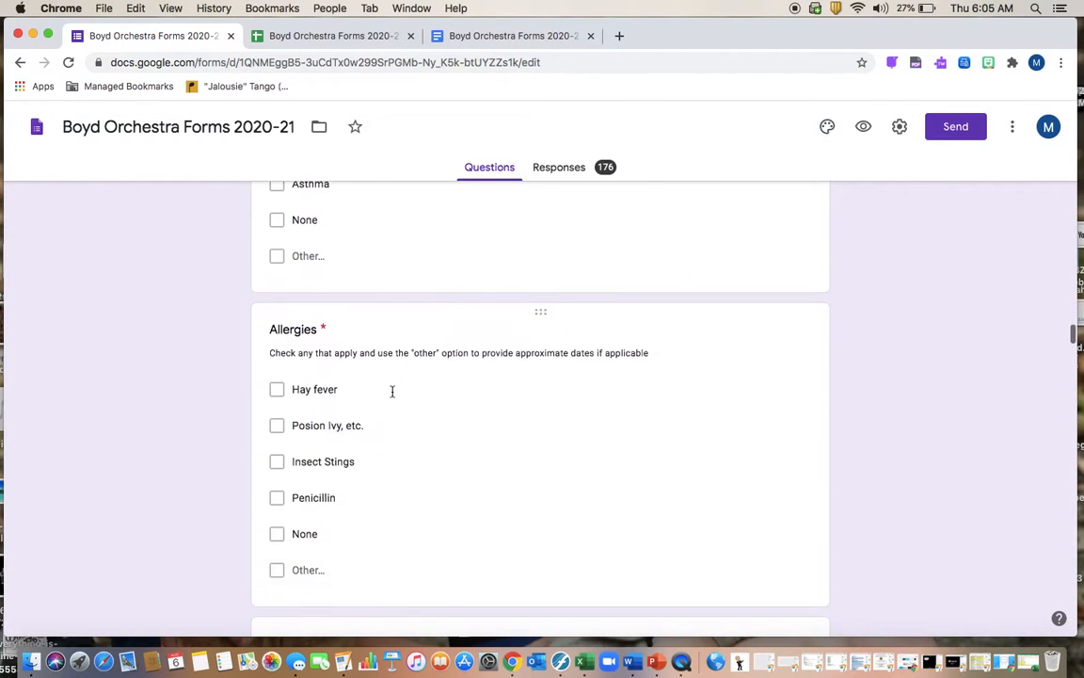
scroll(393, 396, down, 6)
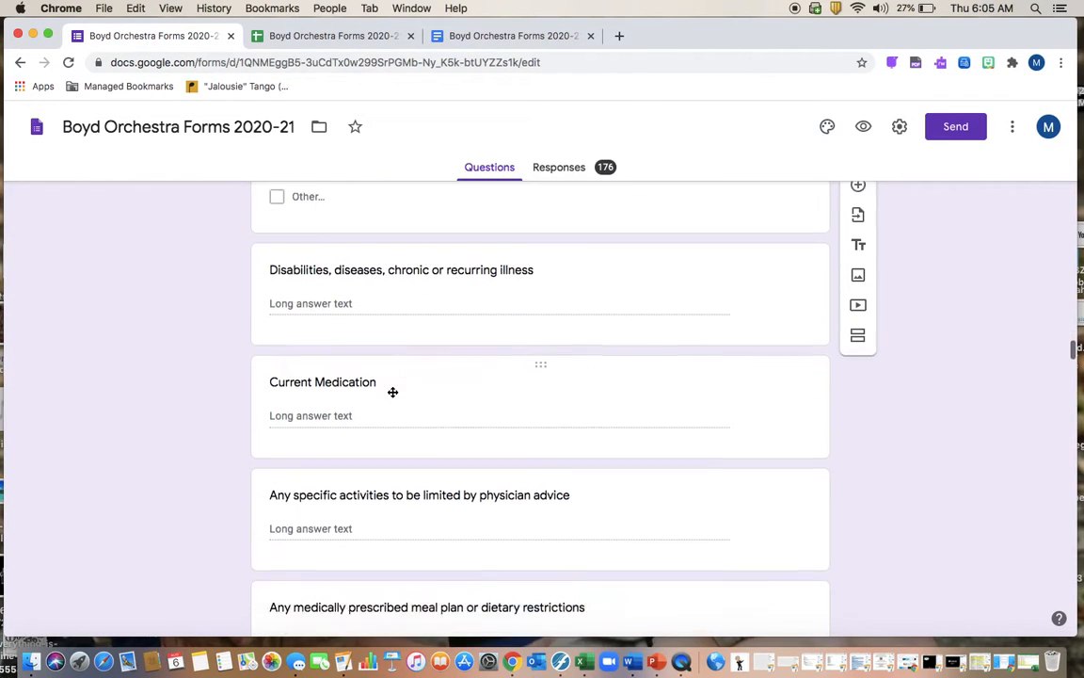
scroll(393, 396, down, 2)
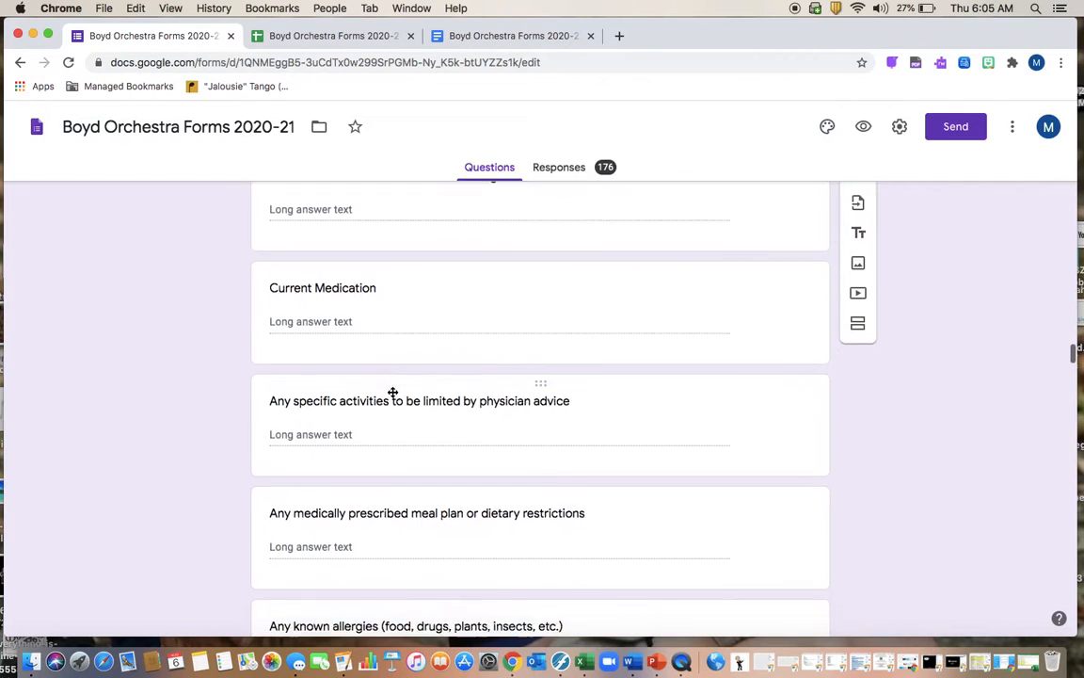
scroll(393, 396, down, 6)
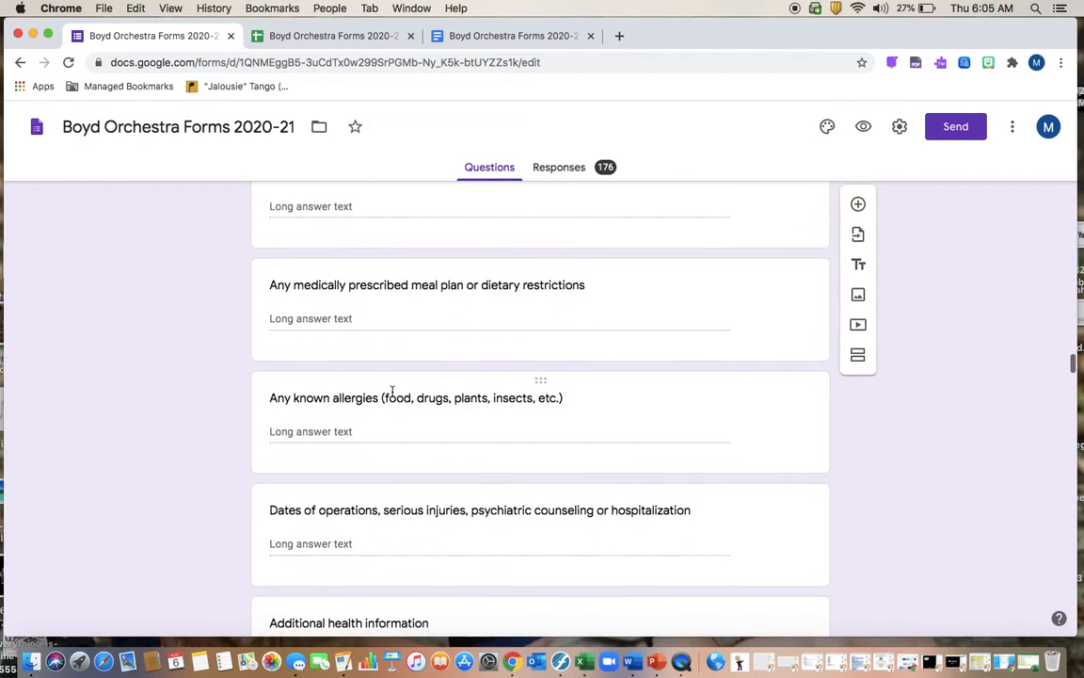
scroll(393, 396, down, 8)
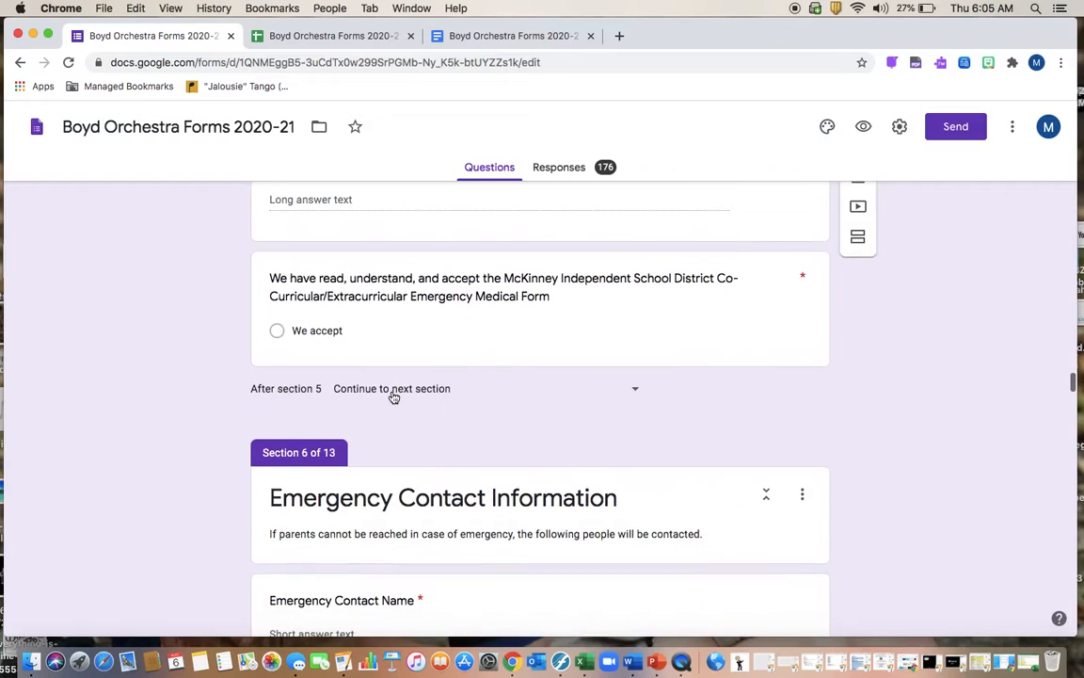
scroll(392, 397, down, 6)
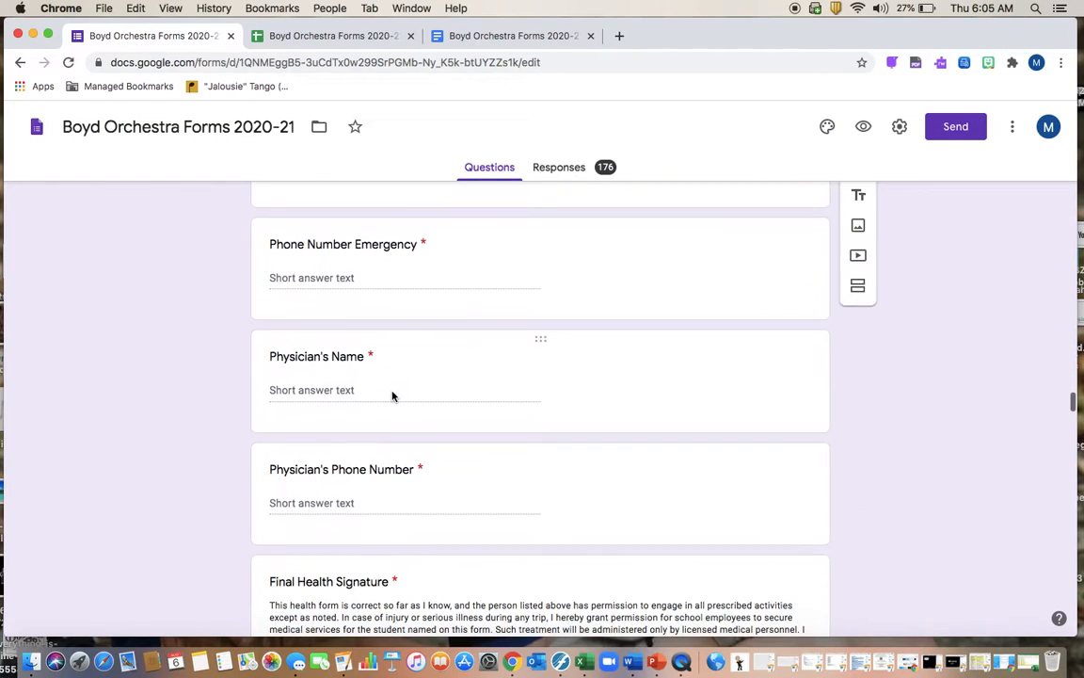
scroll(405, 373, down, 9)
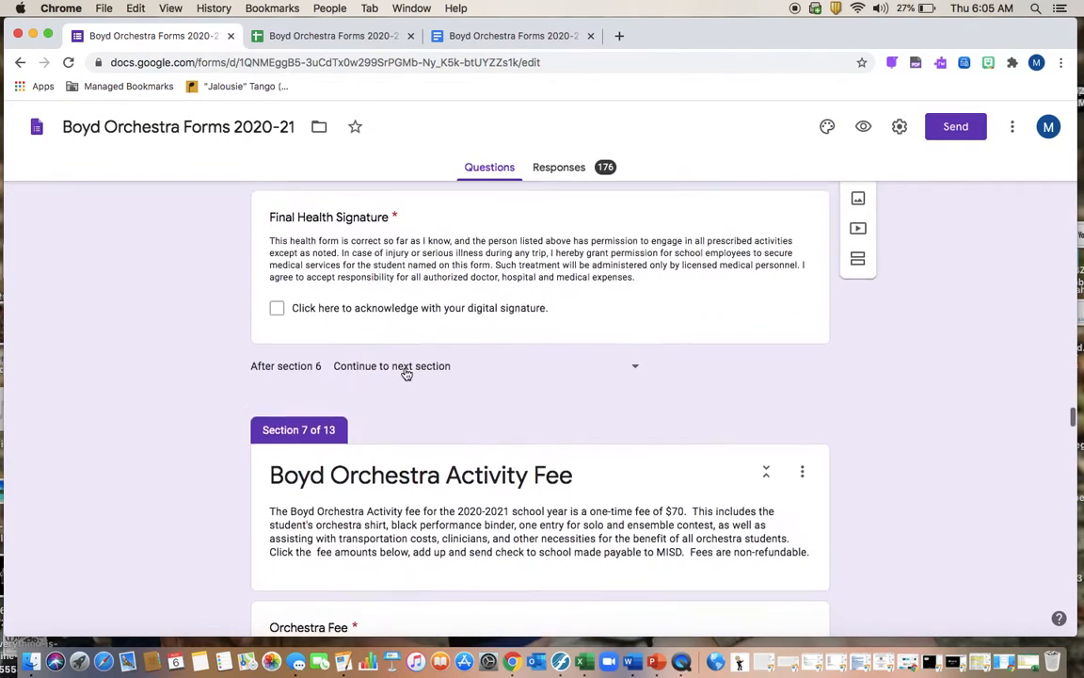
scroll(405, 369, down, 5)
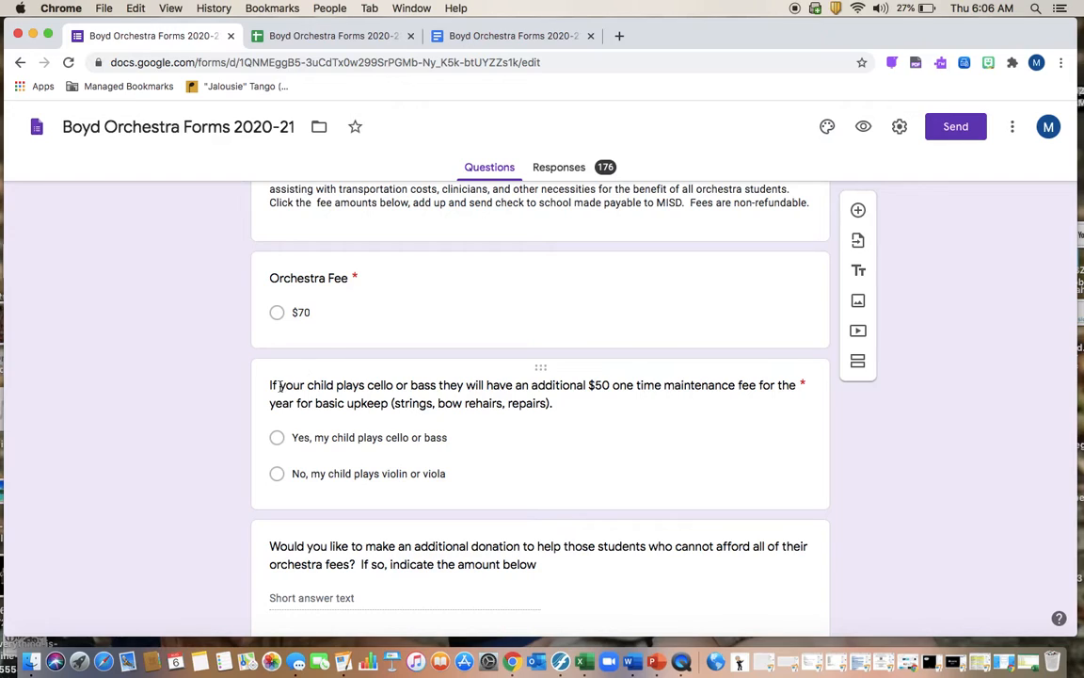
scroll(437, 480, down, 2)
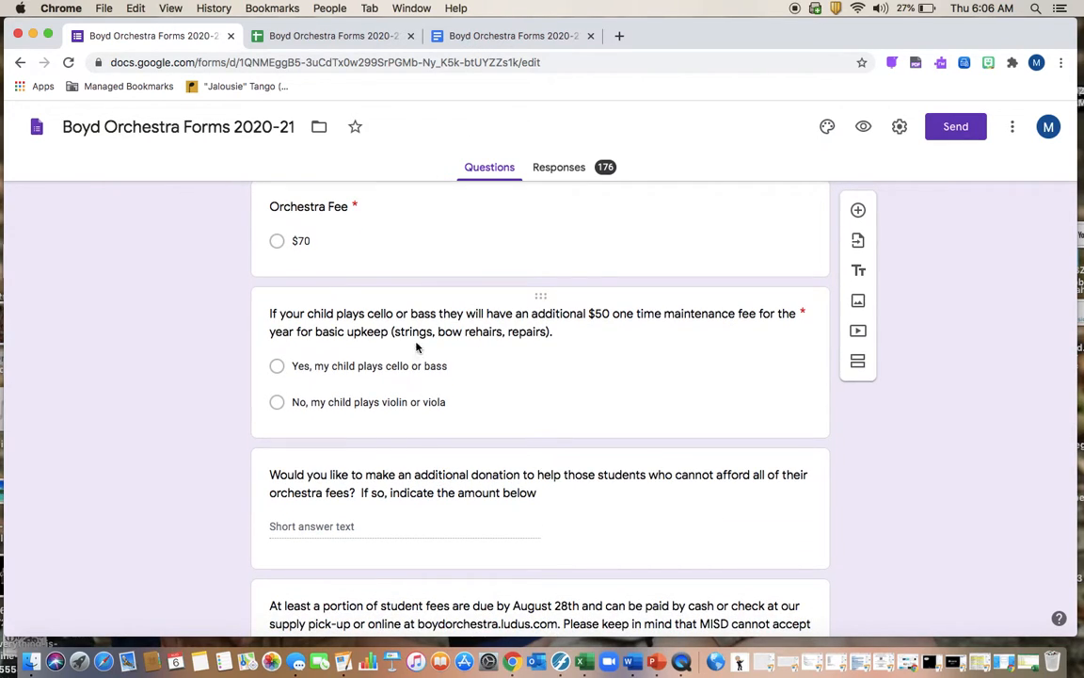
scroll(404, 377, down, 3)
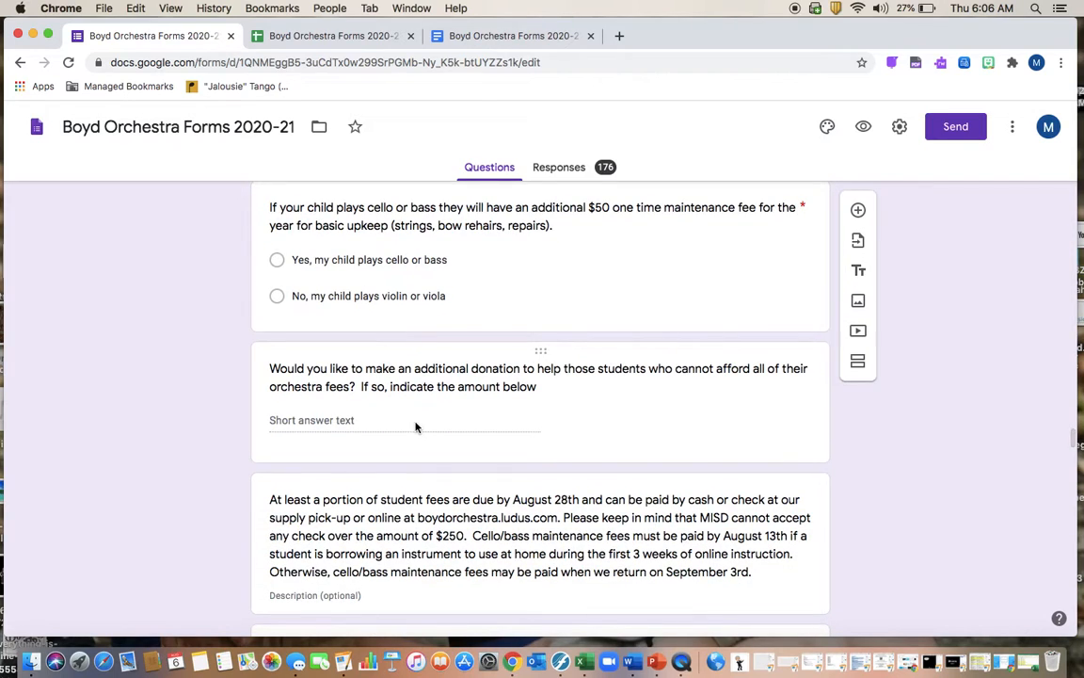
scroll(416, 426, down, 3)
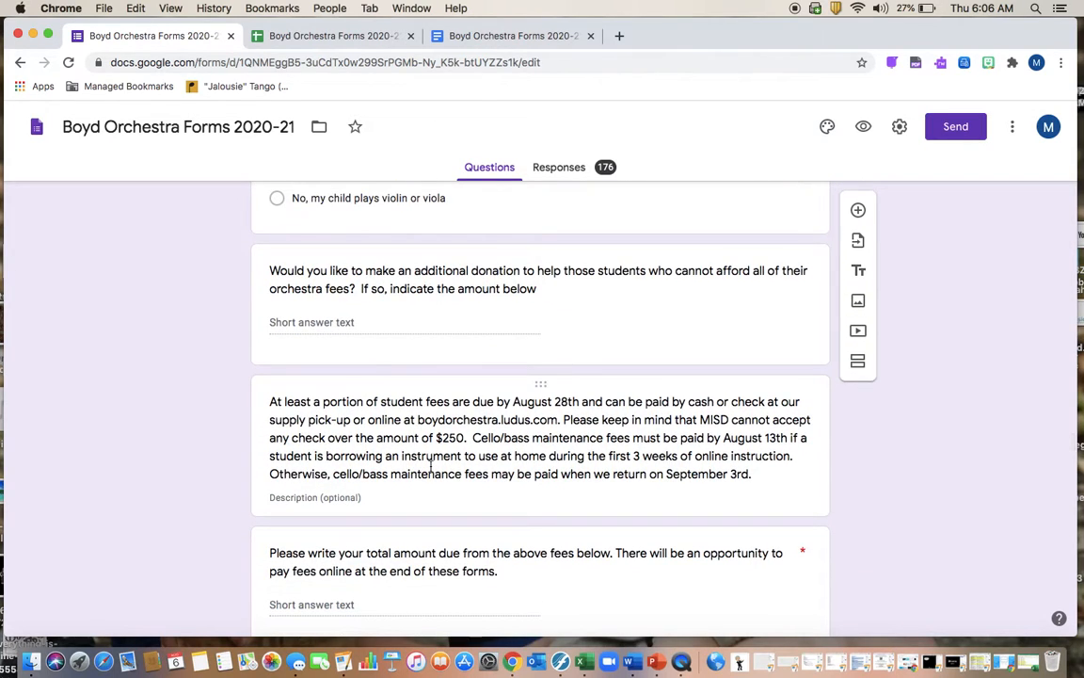
scroll(431, 465, down, 3)
scroll(411, 430, down, 6)
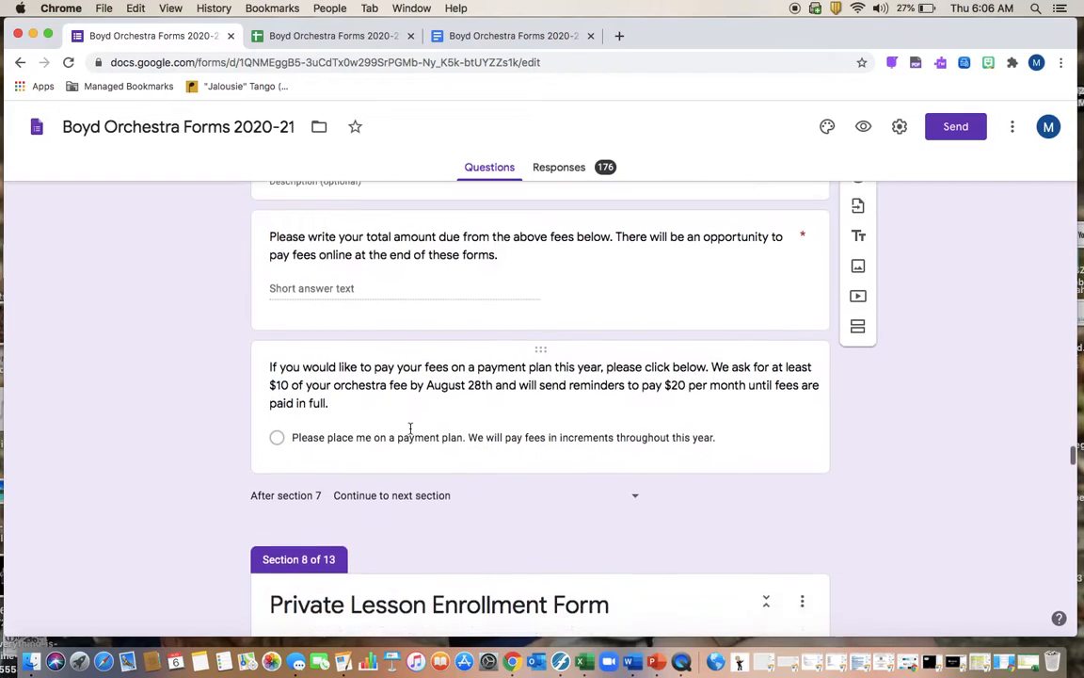
scroll(411, 431, down, 3)
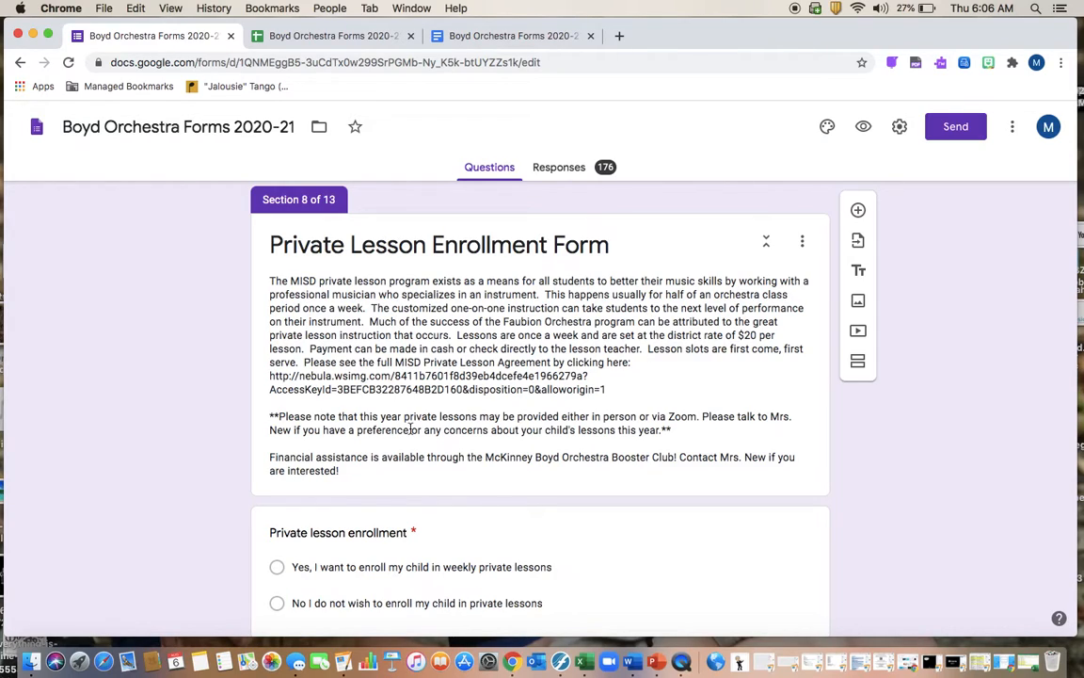
scroll(405, 405, down, 5)
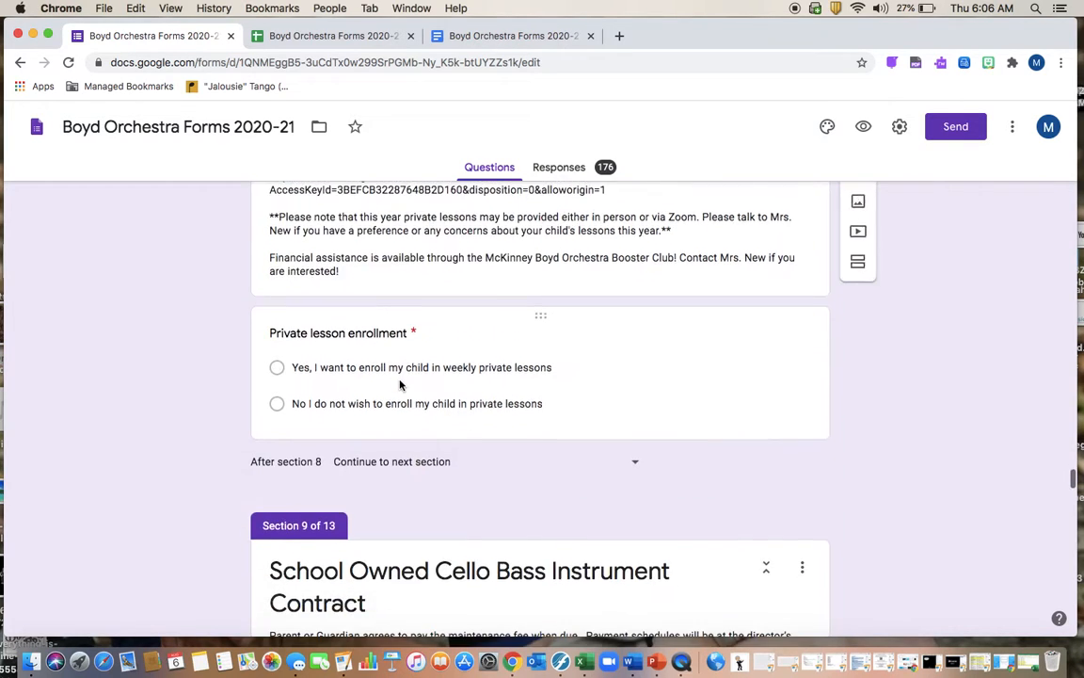
scroll(400, 380, down, 6)
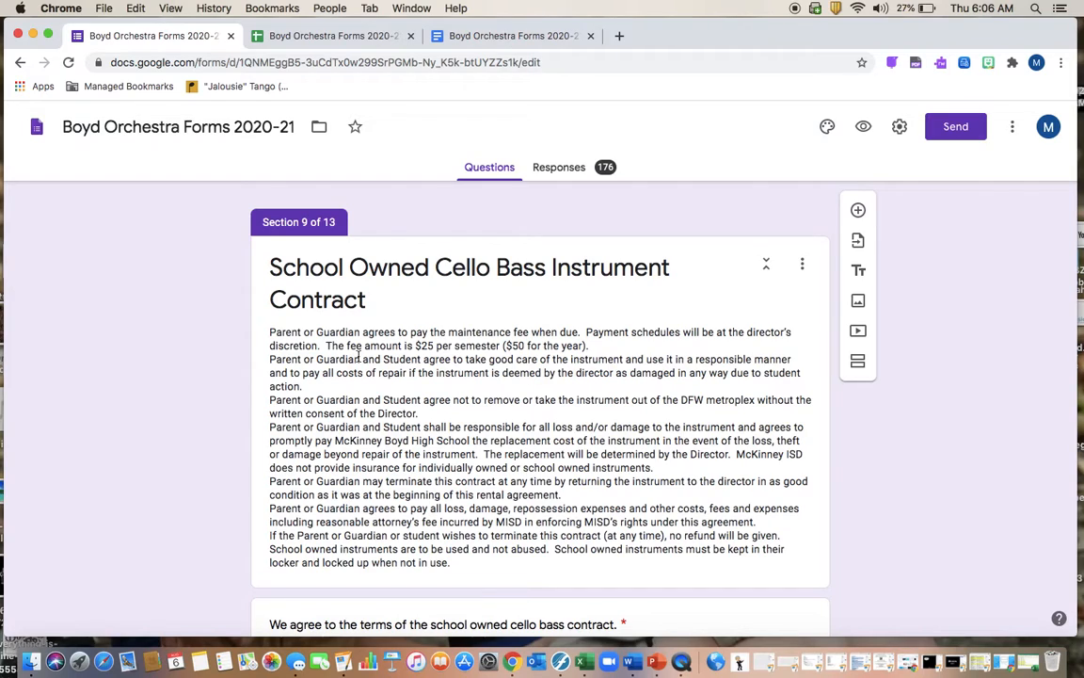
scroll(499, 425, down, 3)
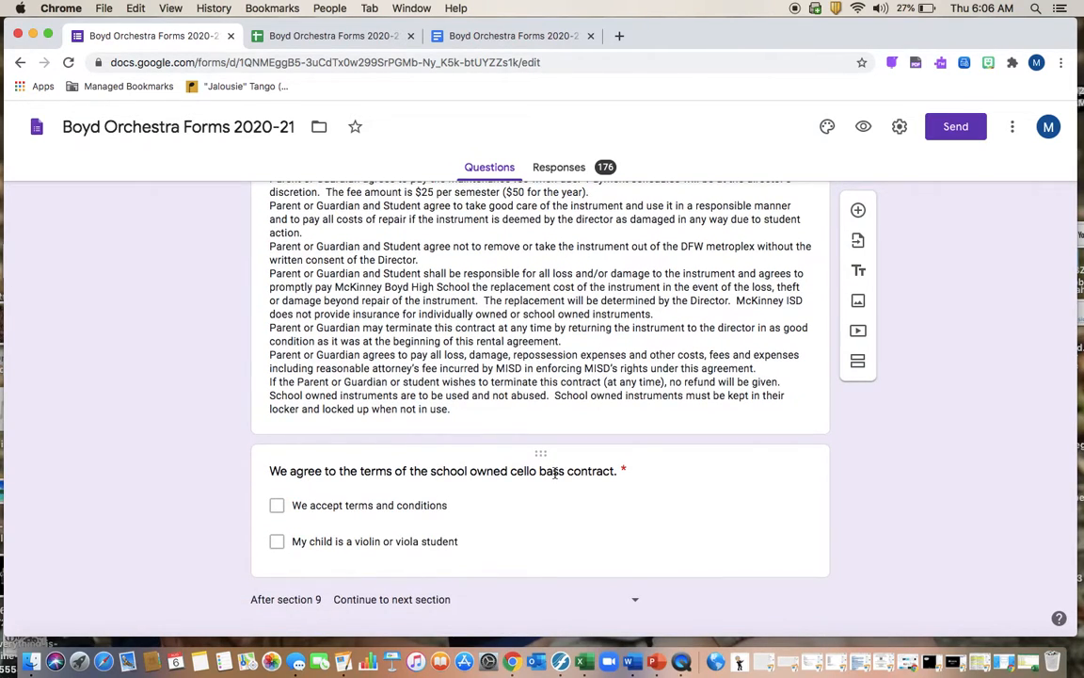
scroll(555, 473, down, 7)
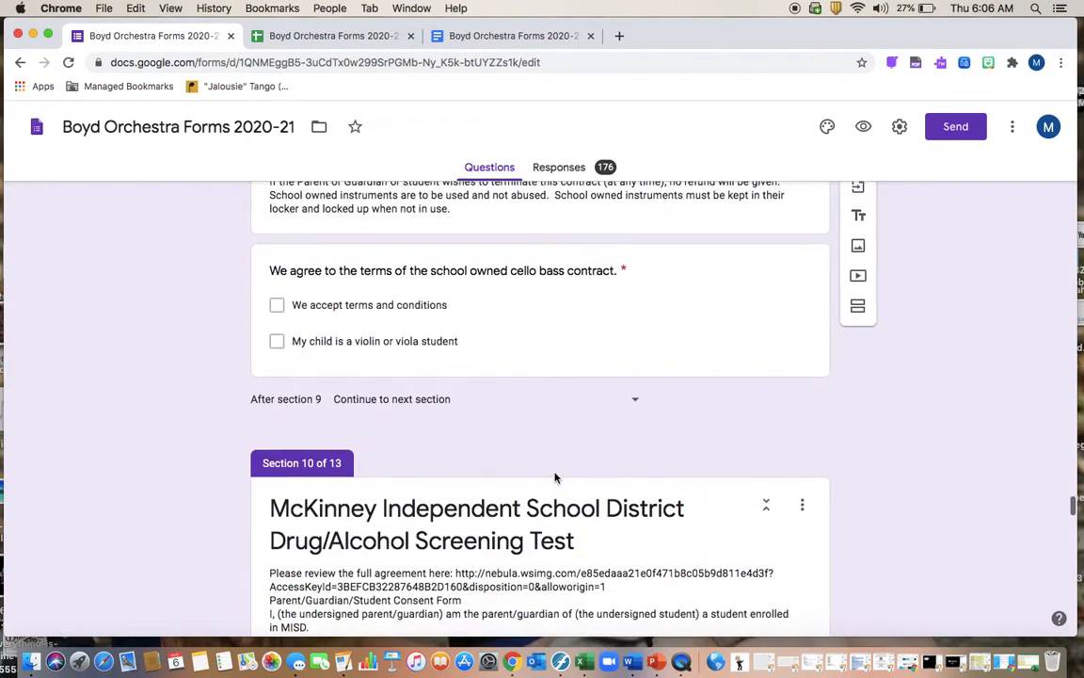
scroll(555, 473, down, 8)
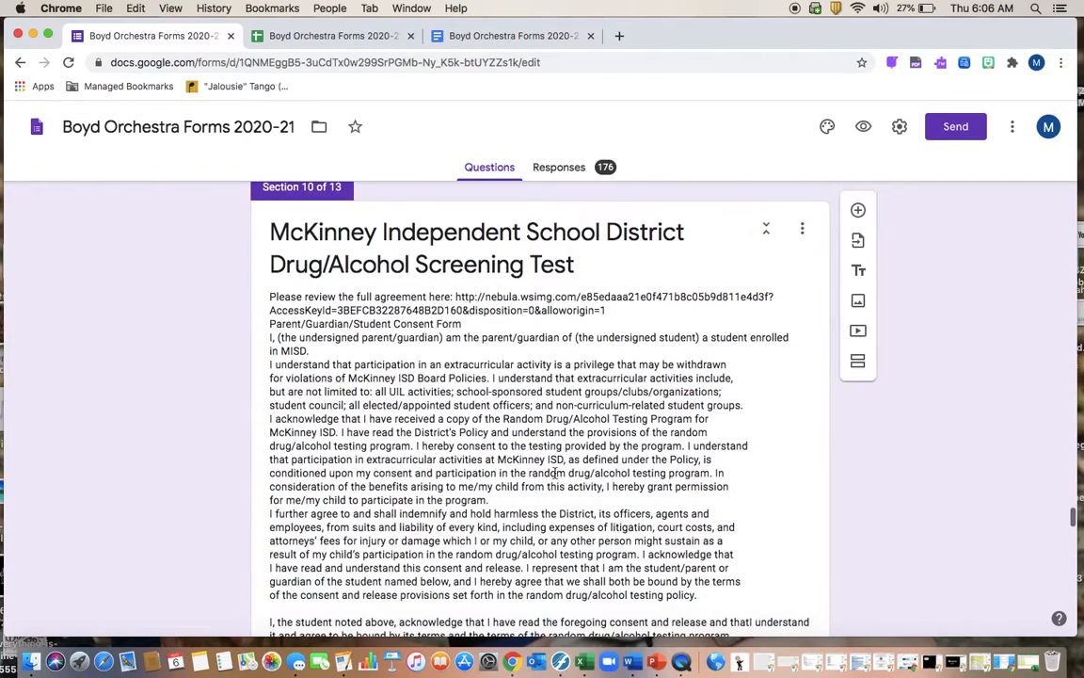
scroll(555, 477, down, 6)
scroll(554, 476, up, 6)
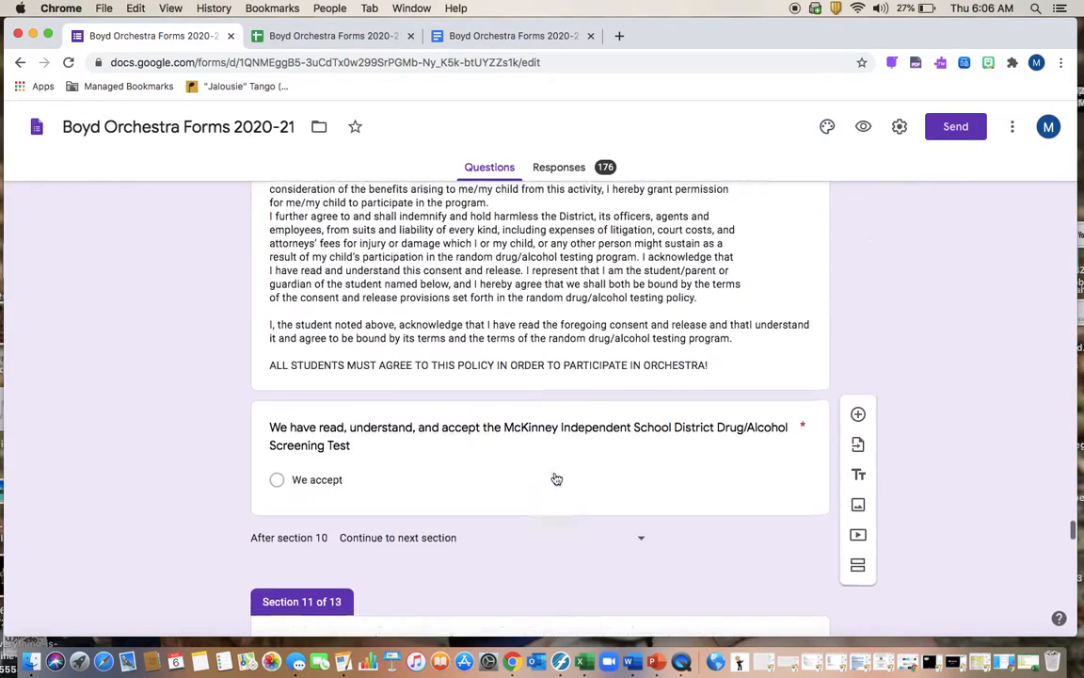
scroll(323, 314, up, 2)
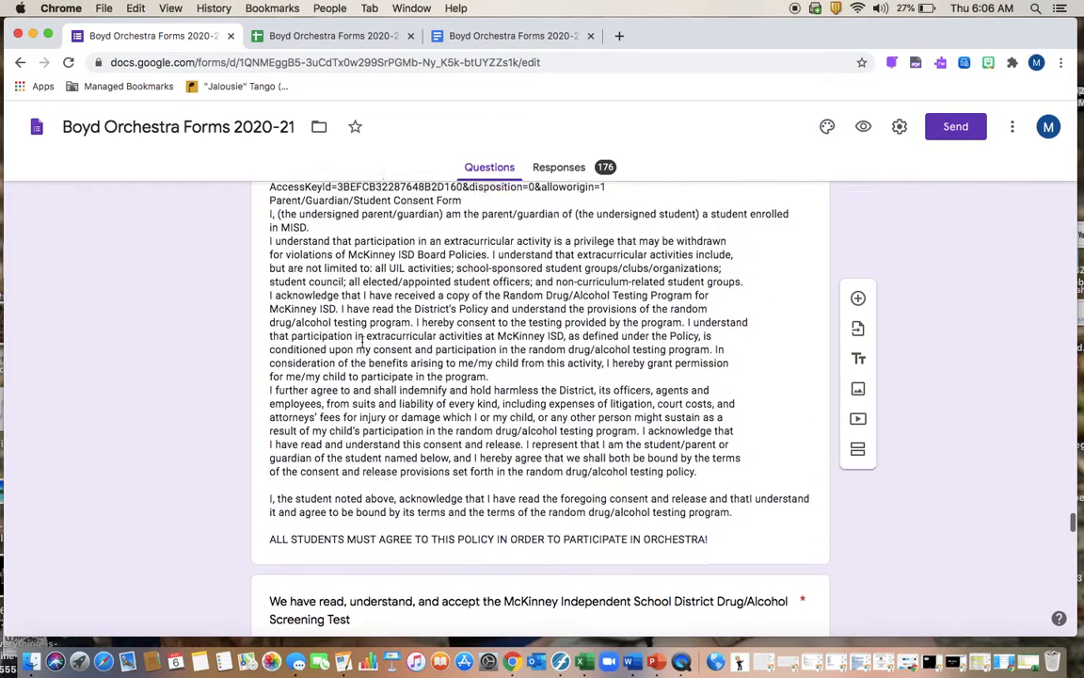
scroll(365, 335, up, 1)
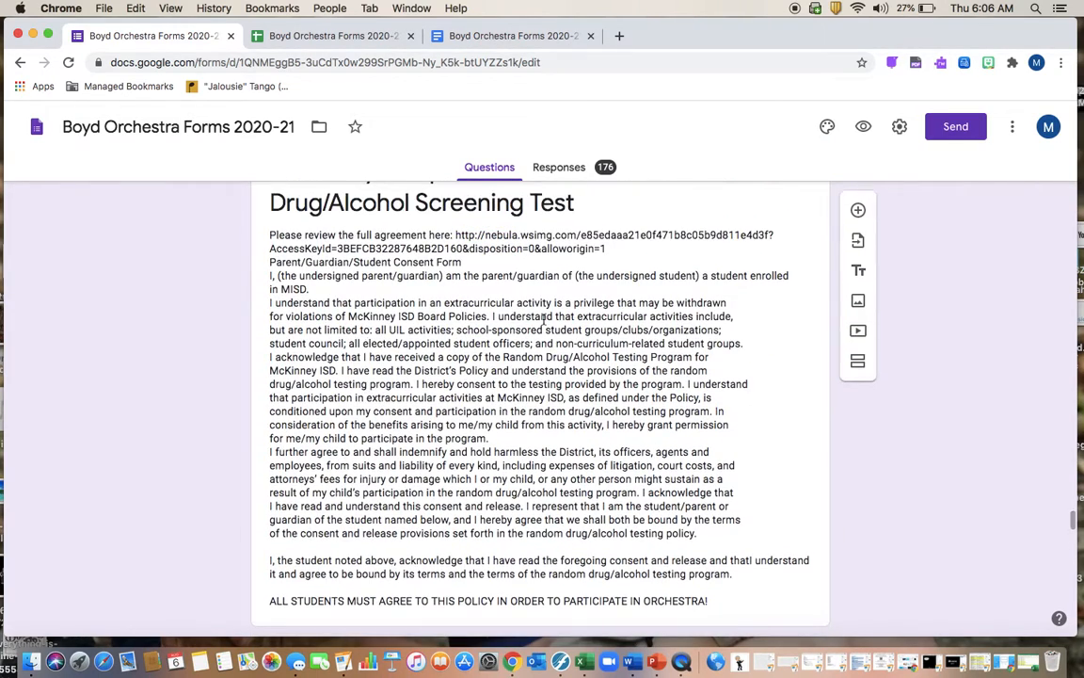
scroll(542, 243, down, 6)
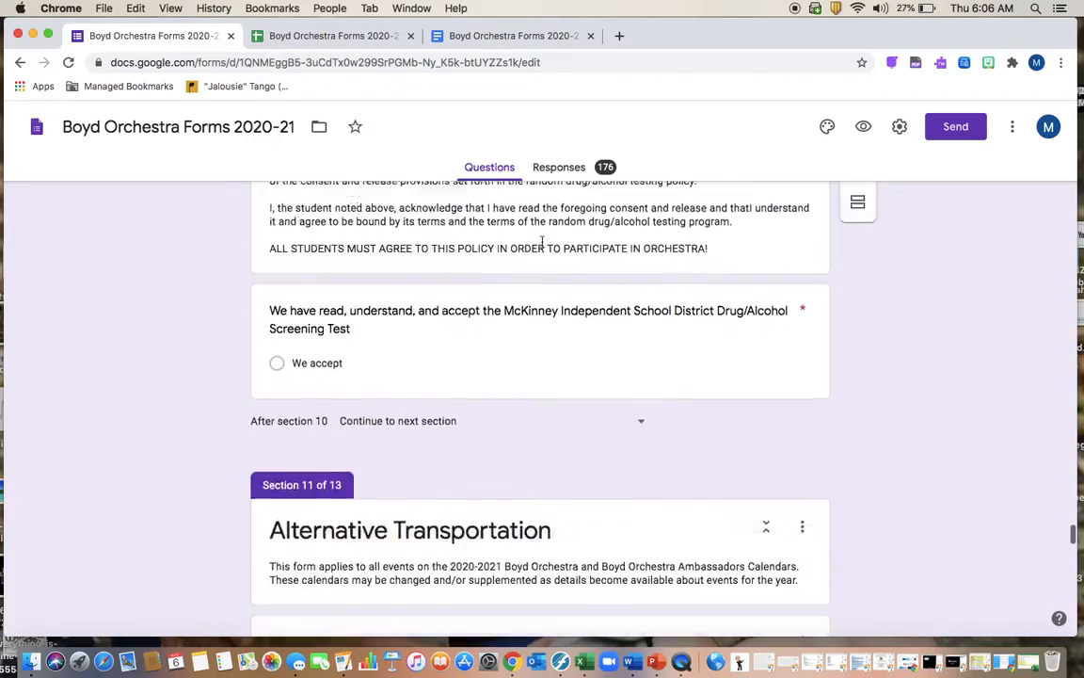
scroll(543, 245, down, 15)
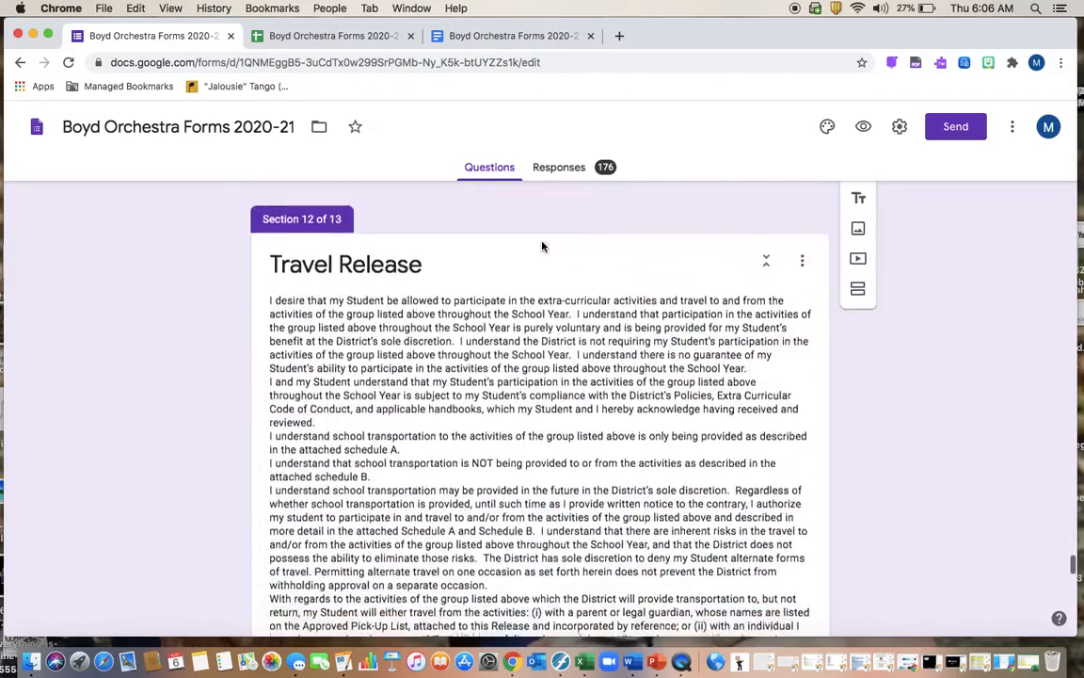
scroll(542, 243, down, 15)
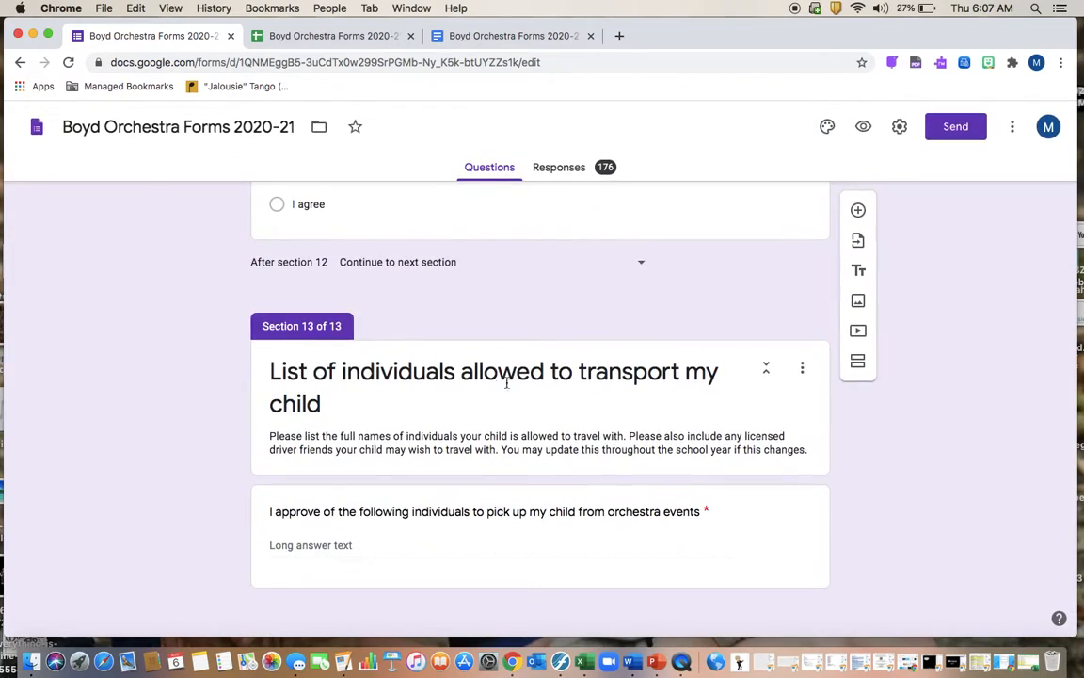
Check the form's Responses summary, then show the Boyd Orchestra Forms 2020-21 (Responses) spreadsheet
click(570, 174)
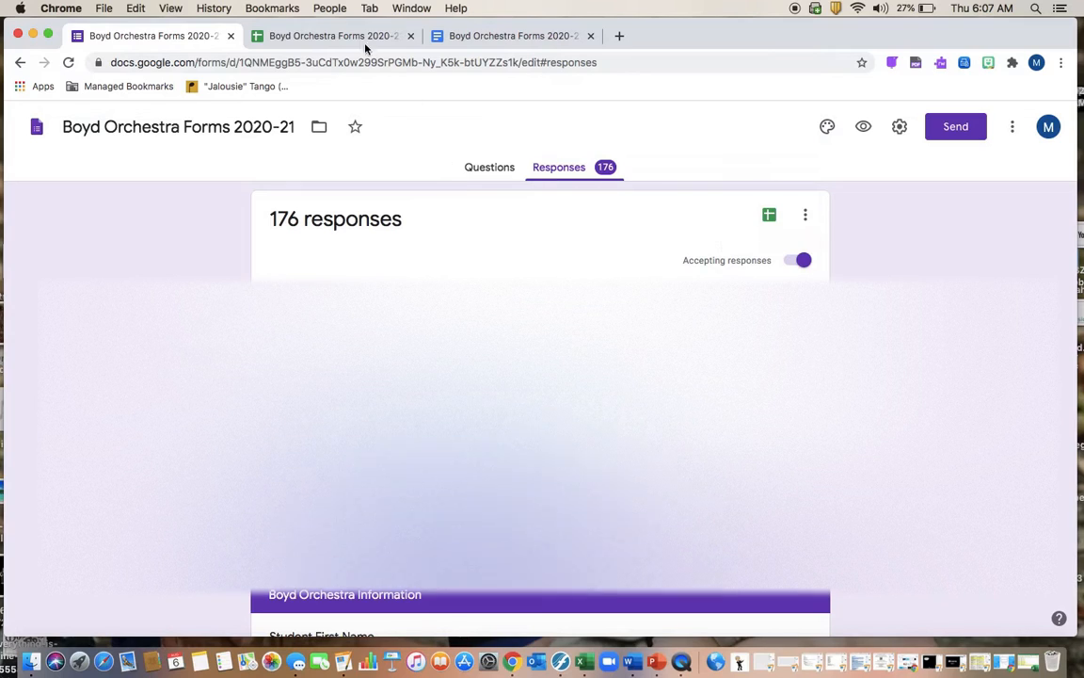
click(353, 36)
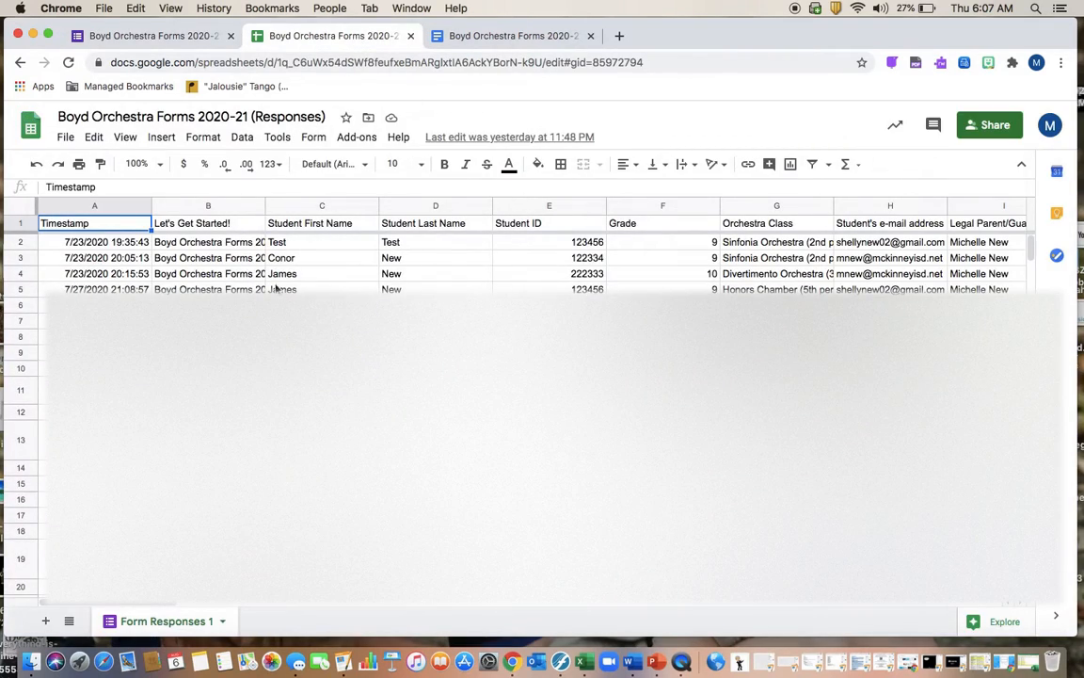
click(167, 37)
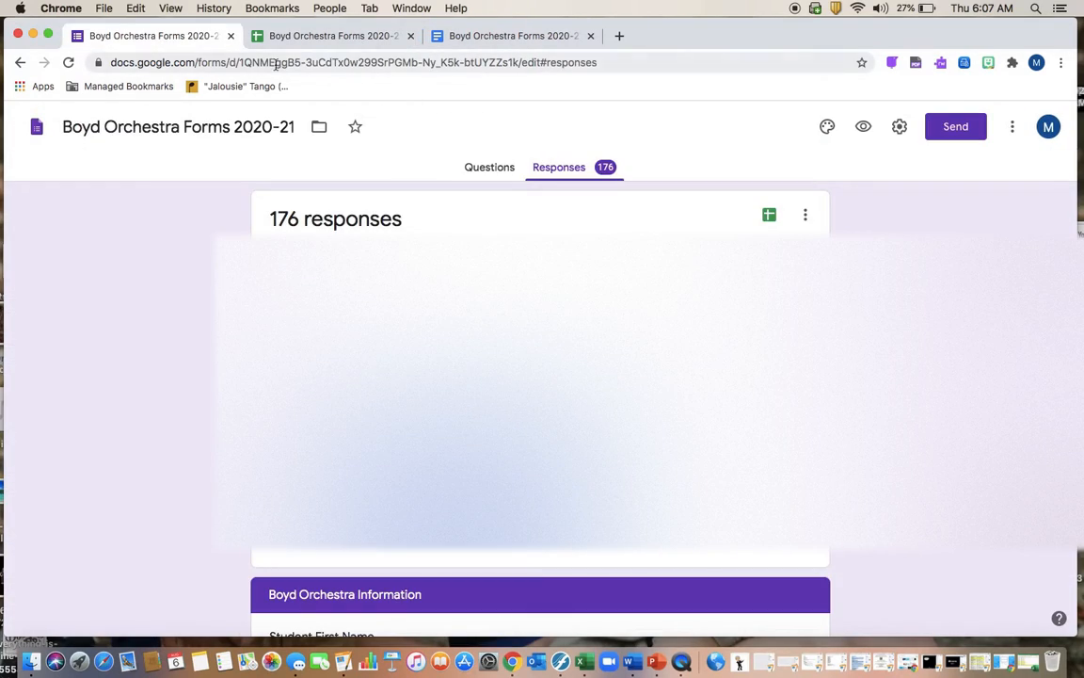
click(310, 39)
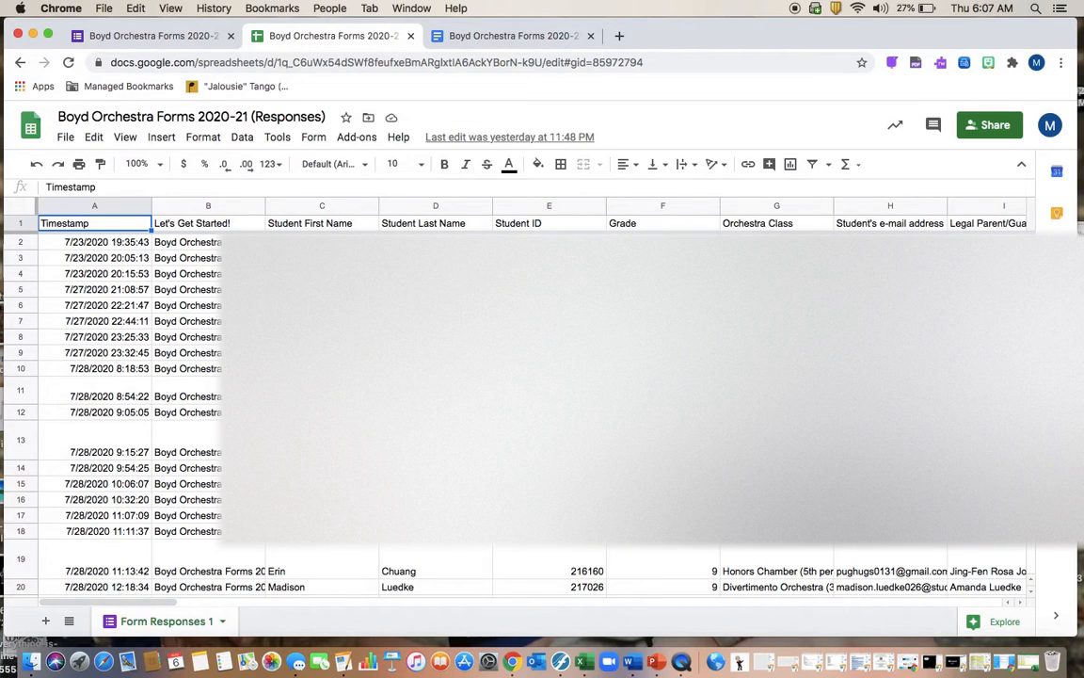
Shrink the window, scan the response columns, and launch Add-ons > Autocrat > Open
drag(1076, 633, 1055, 336)
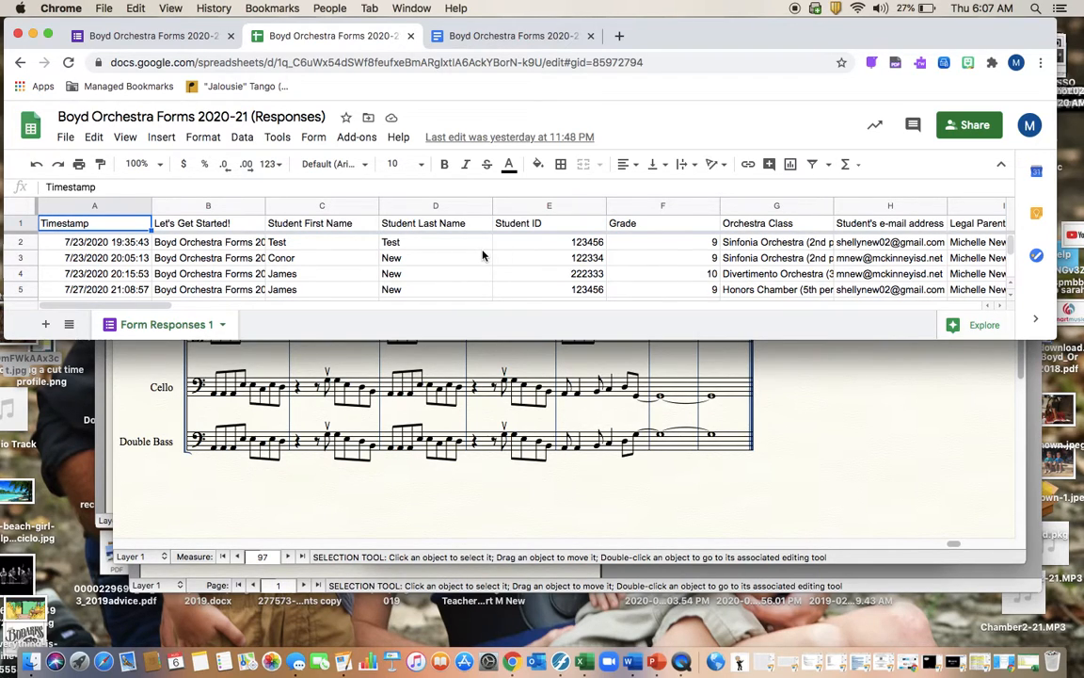
scroll(483, 254, right, 10)
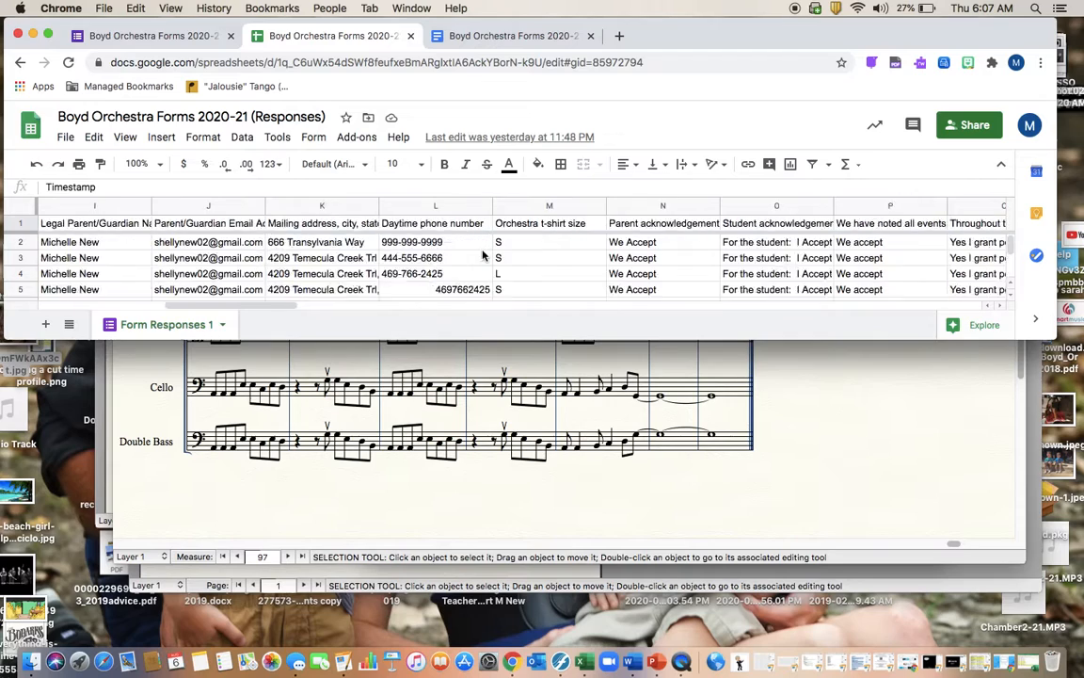
scroll(483, 255, right, 10)
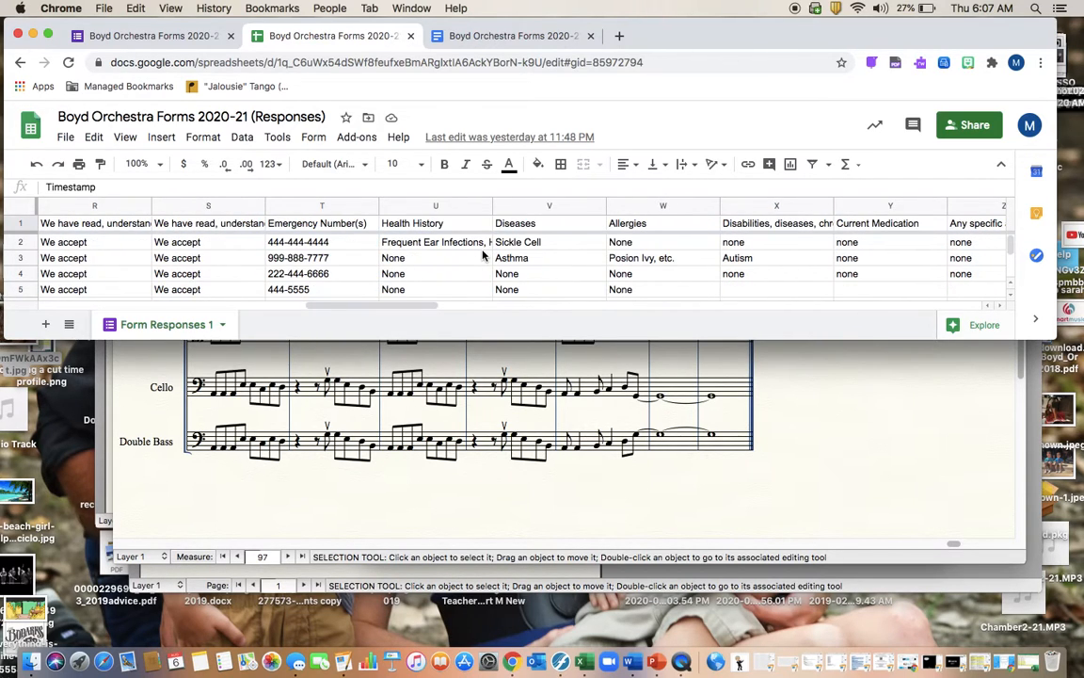
scroll(483, 254, left, 20)
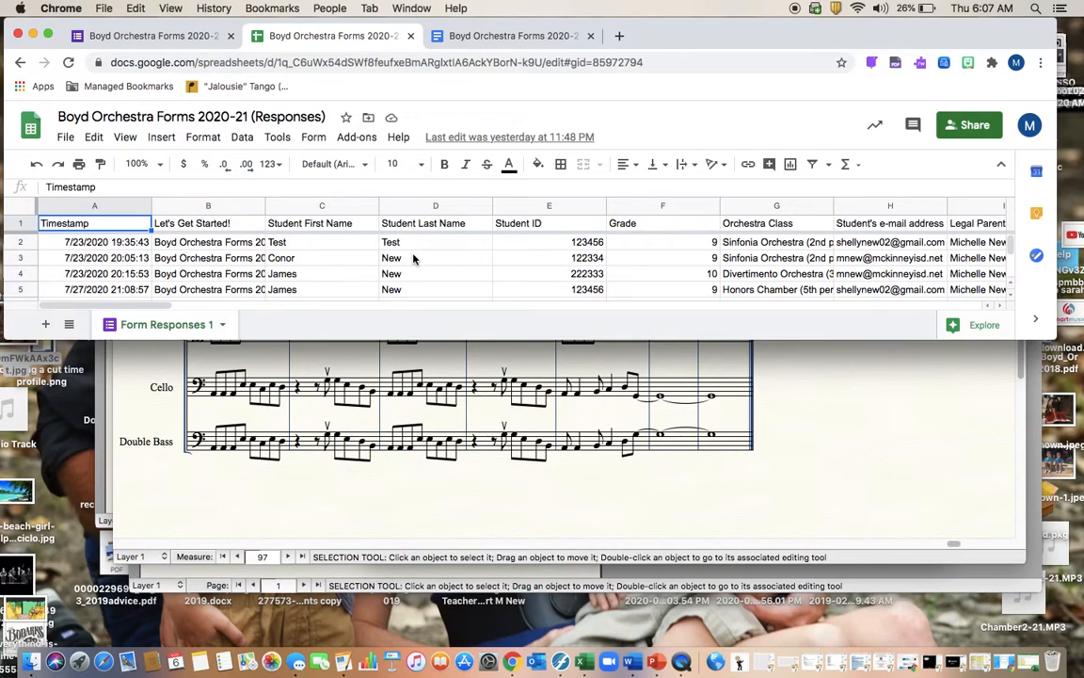
click(357, 138)
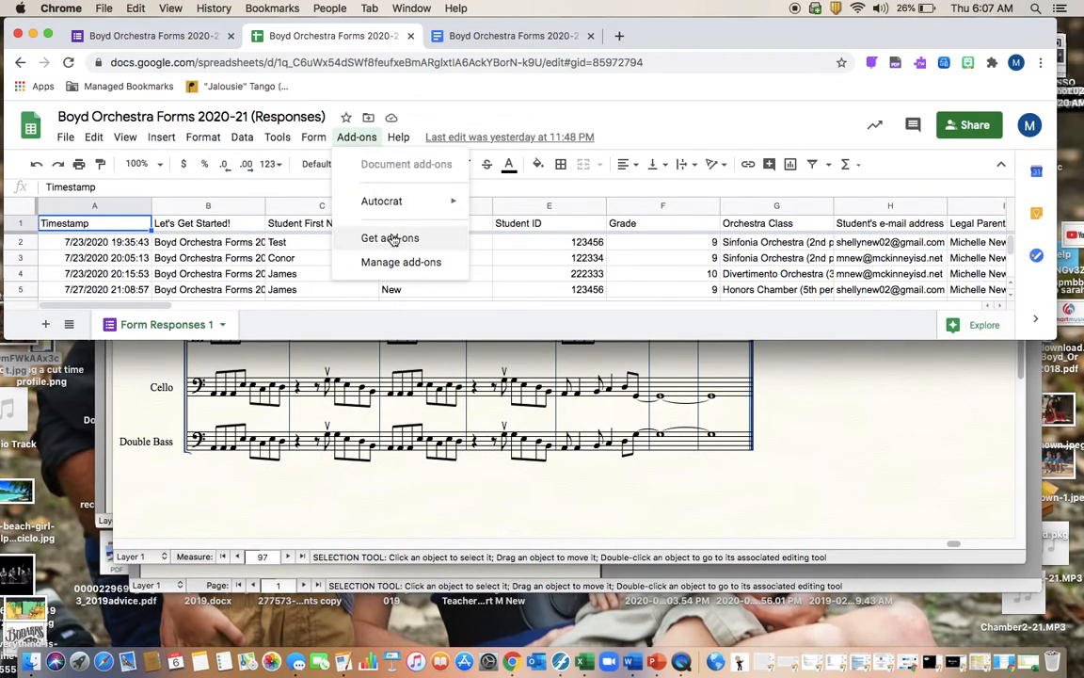
mouse_move(388, 212)
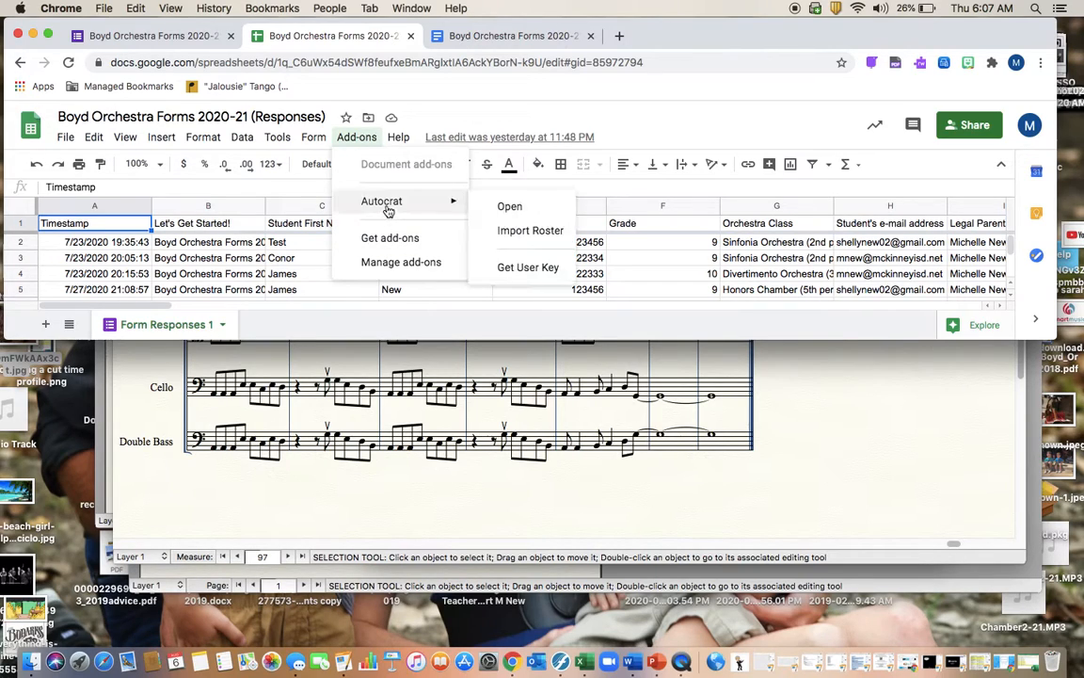
click(505, 207)
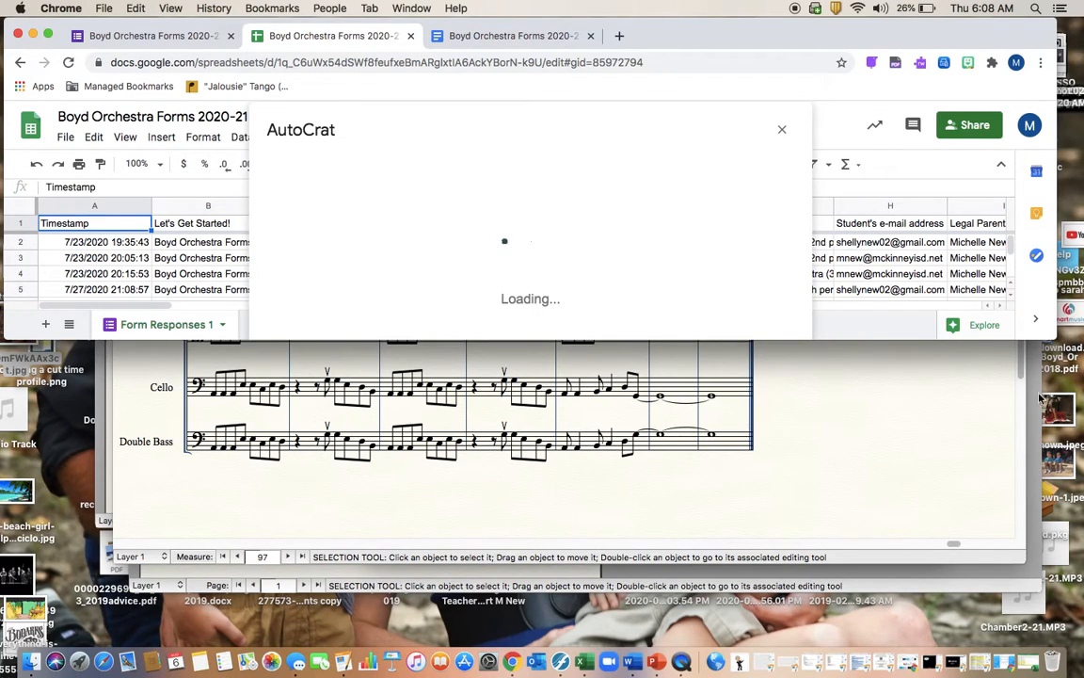
Enlarge the window and edit the existing Boyd Orchestra Forms 2020-21 merge job
drag(1055, 338, 1063, 381)
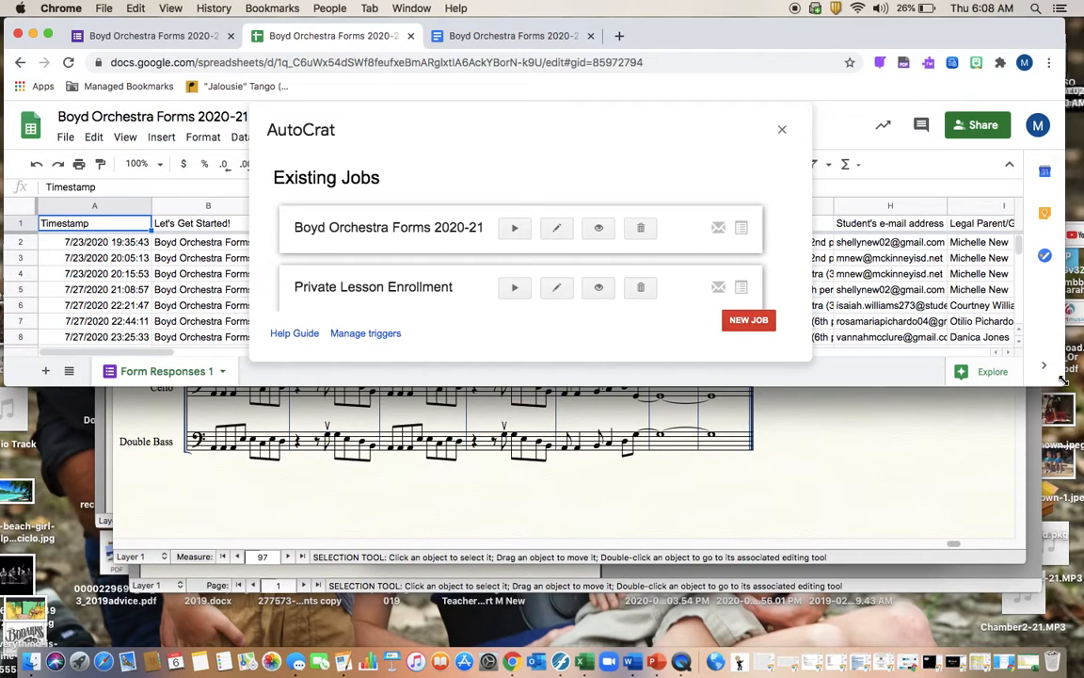
click(555, 230)
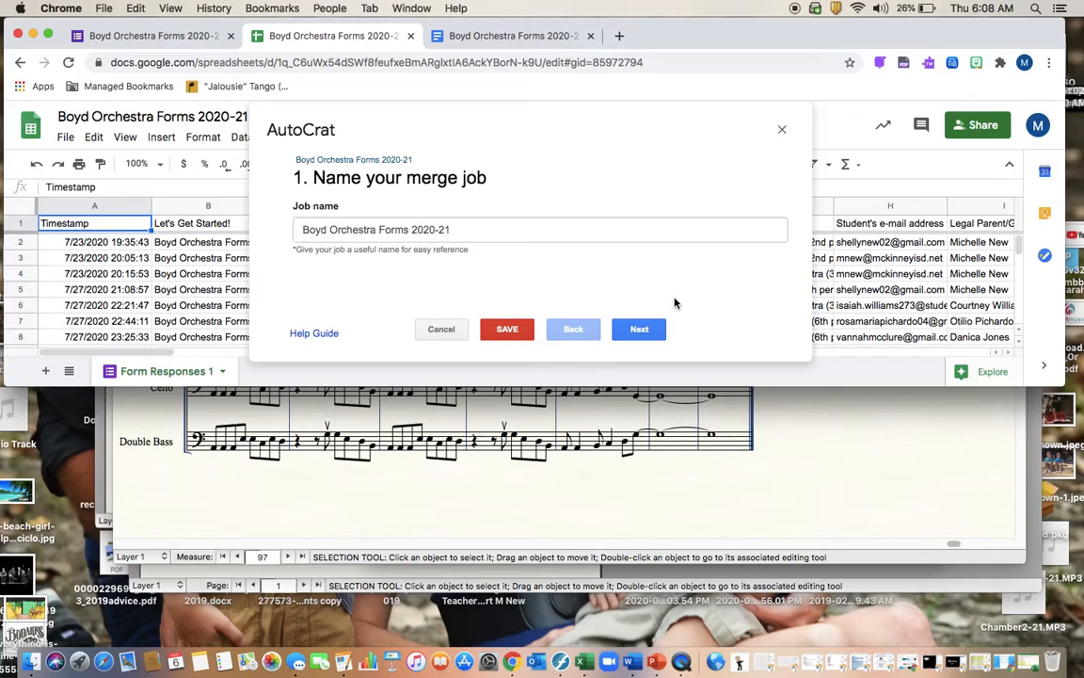
Keep the job name and the Boyd Orchestra Forms 2020-21 Doc template, advancing to field mapping
click(634, 332)
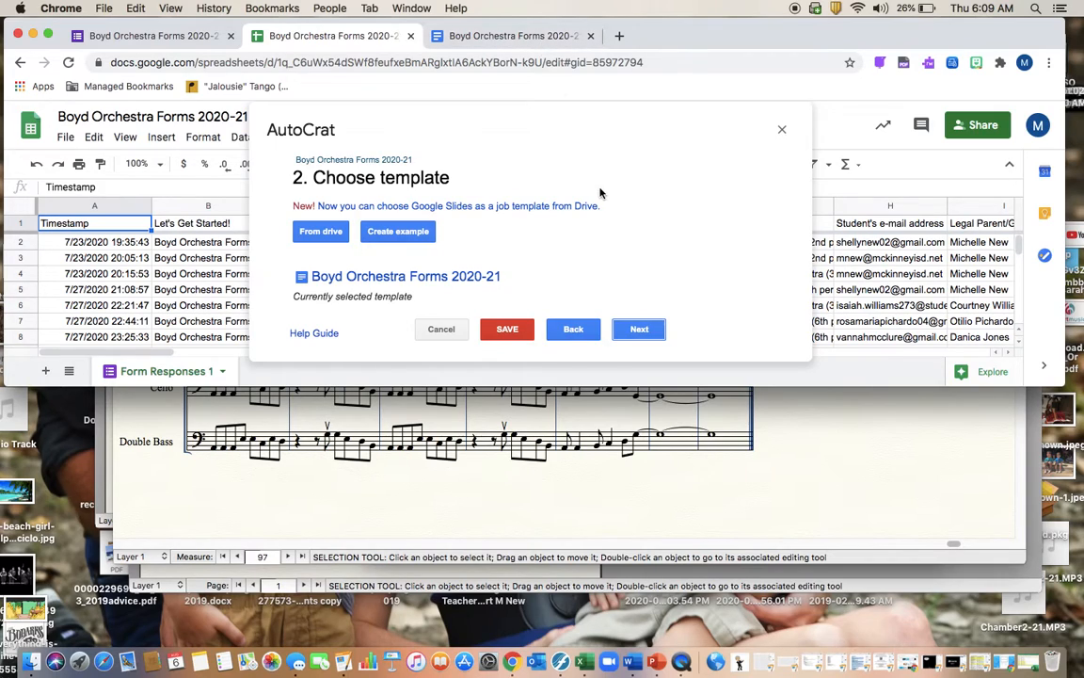
click(643, 328)
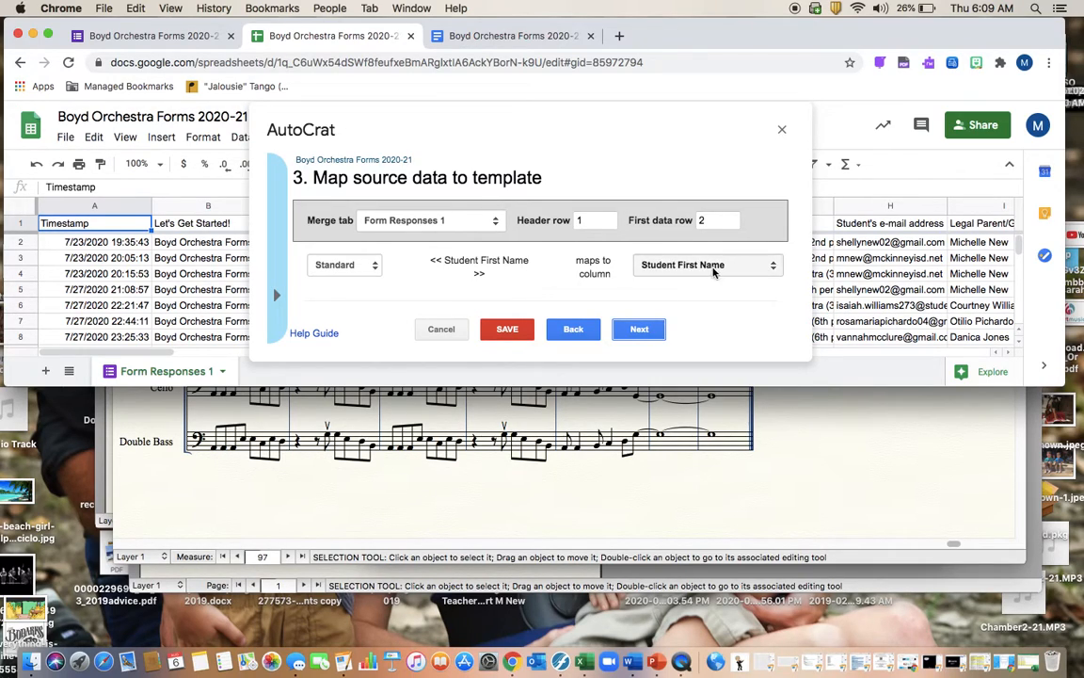
Review the tag-to-column mappings through the total-amount-due field and advance to File settings
scroll(695, 264, down, 2)
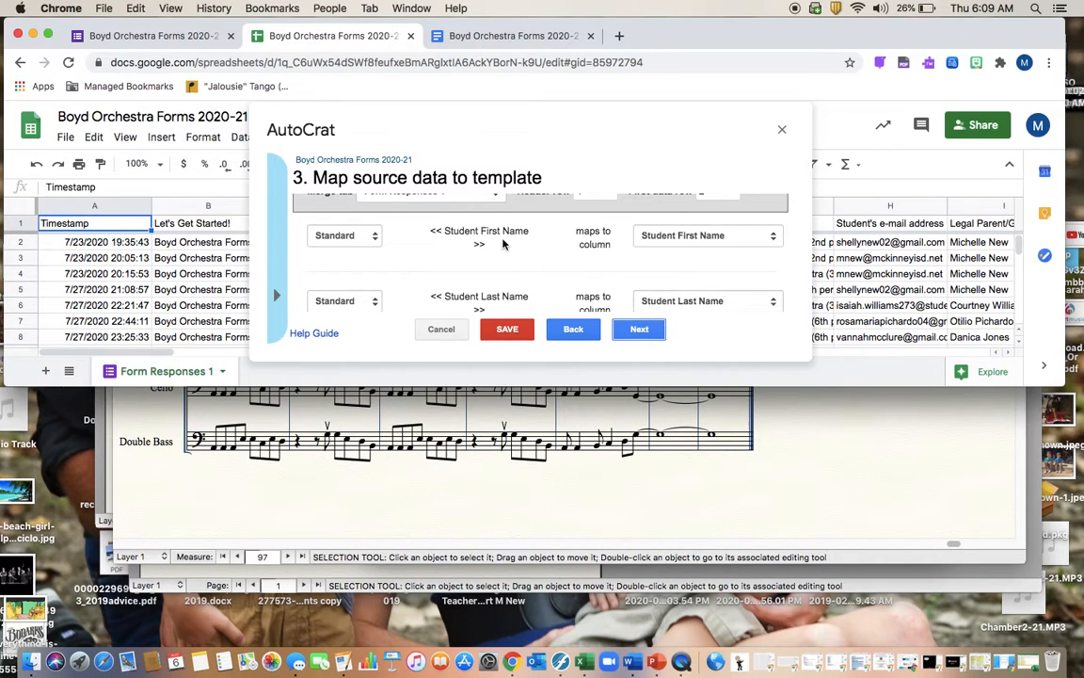
scroll(744, 283, down, 2)
scroll(687, 283, down, 4)
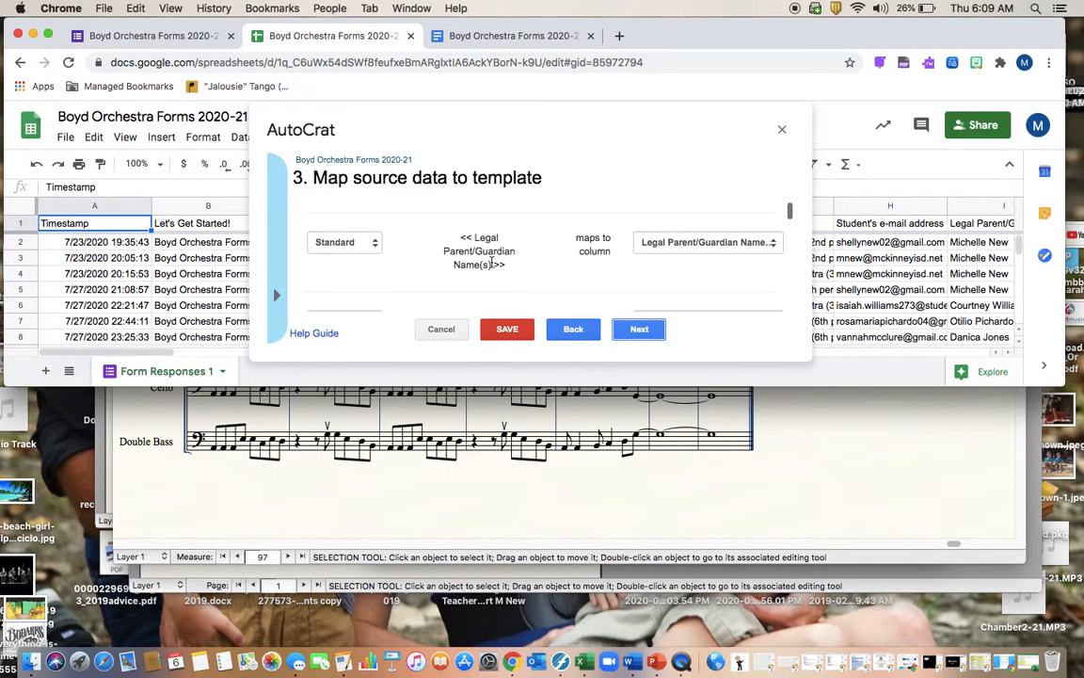
scroll(564, 280, up, 10)
scroll(521, 279, down, 3)
scroll(499, 264, up, 2)
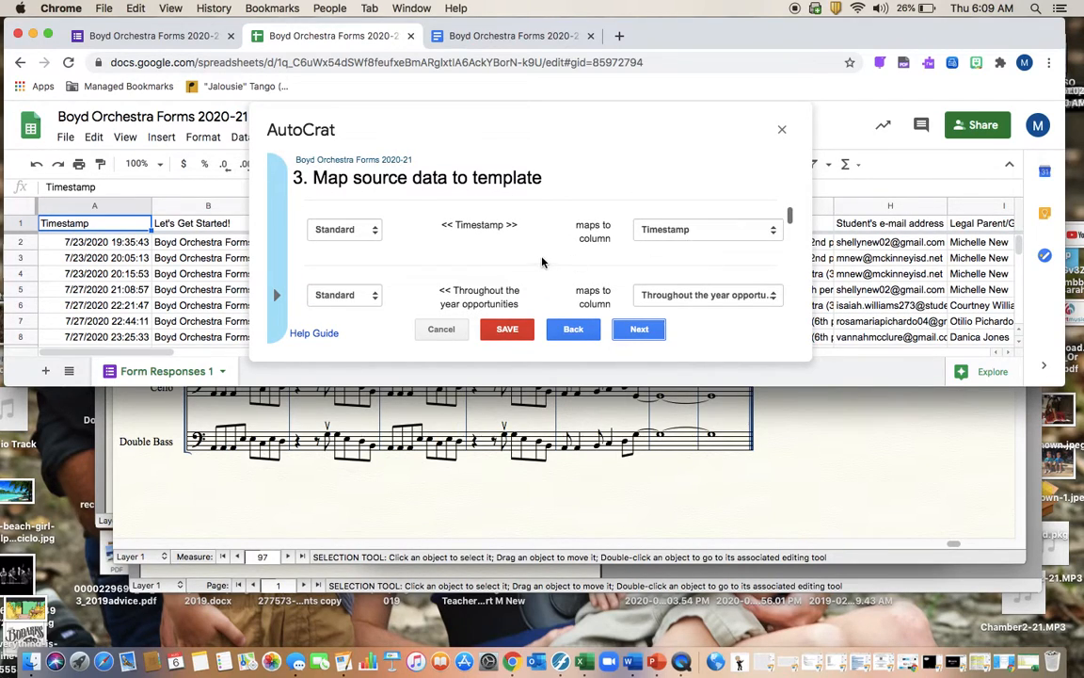
scroll(542, 260, down, 3)
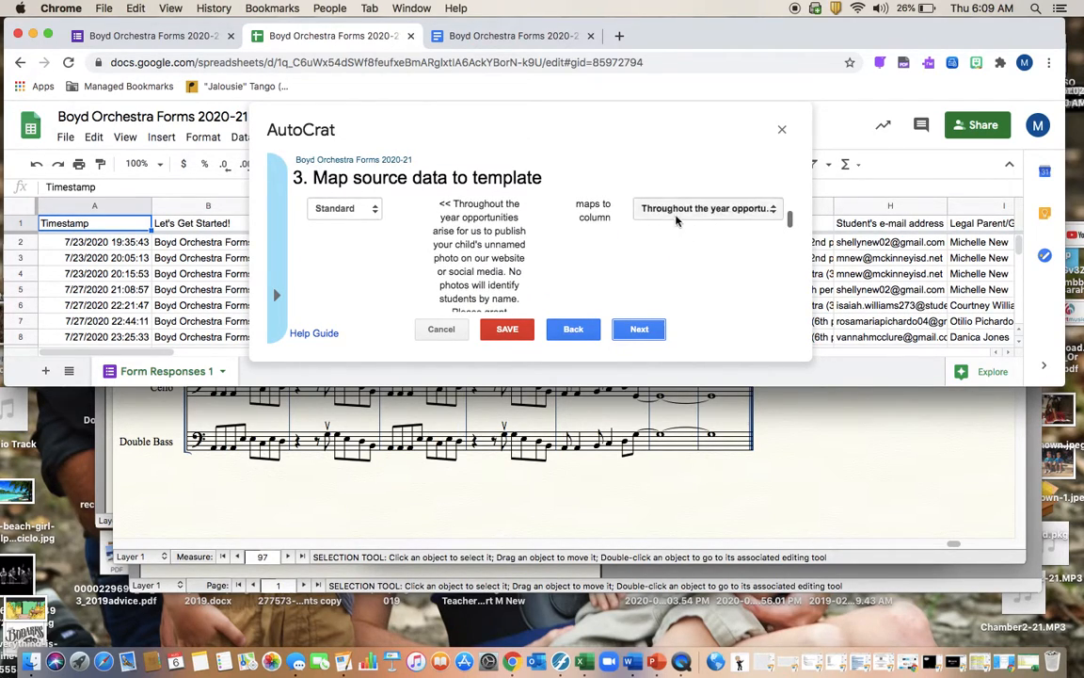
scroll(630, 249, down, 3)
scroll(631, 250, down, 6)
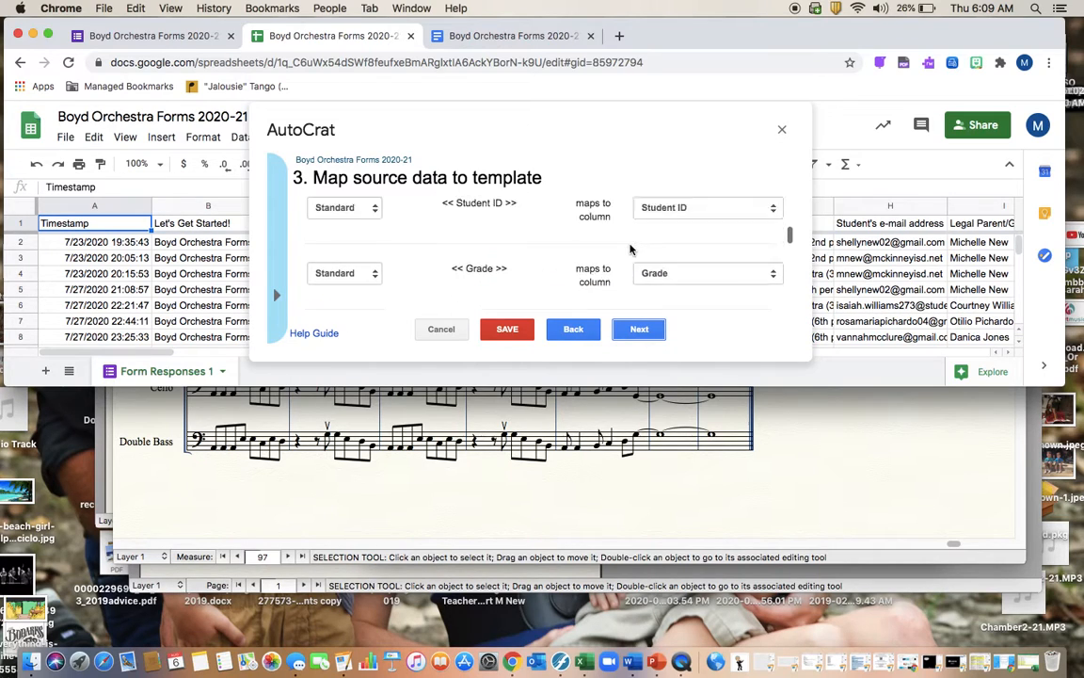
scroll(631, 250, down, 6)
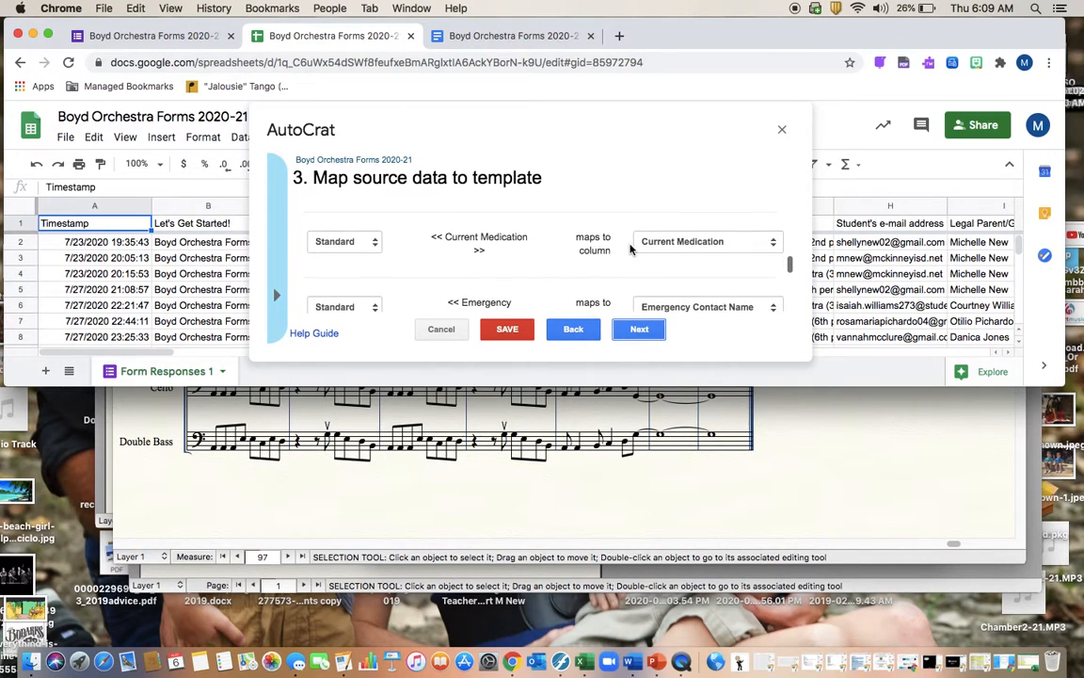
scroll(630, 250, down, 6)
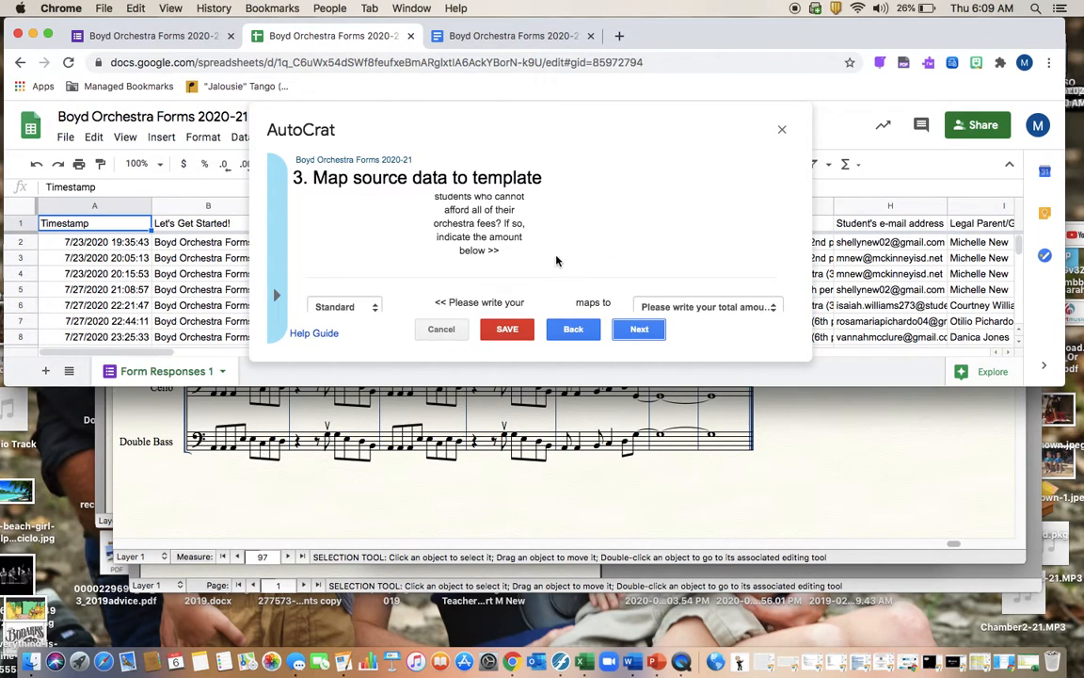
scroll(557, 261, down, 3)
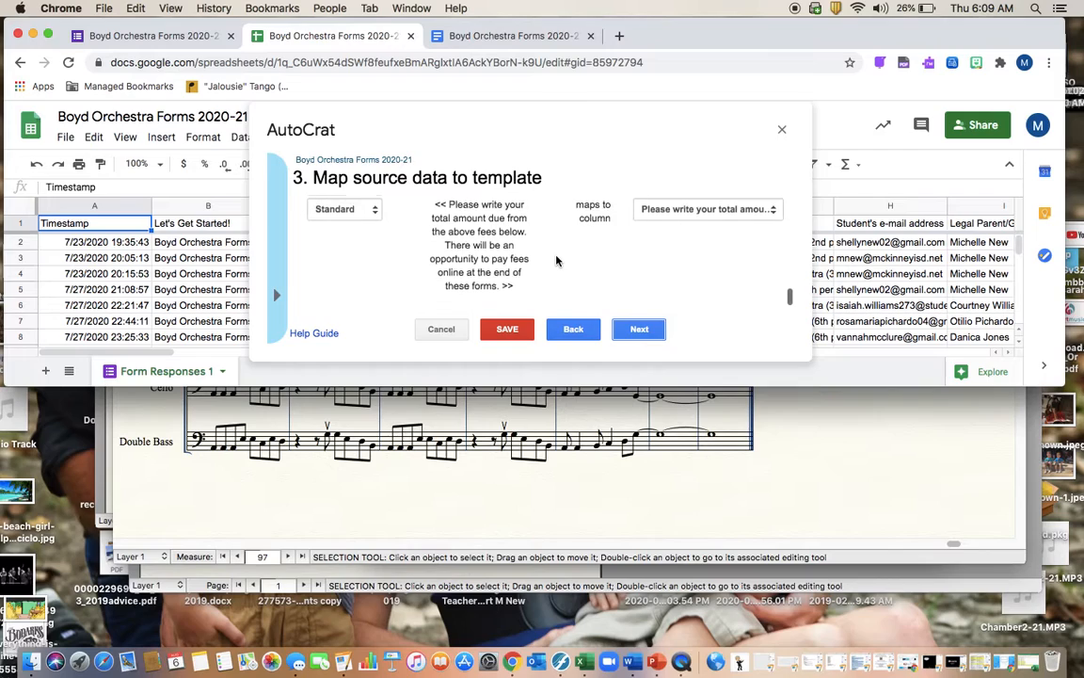
click(639, 330)
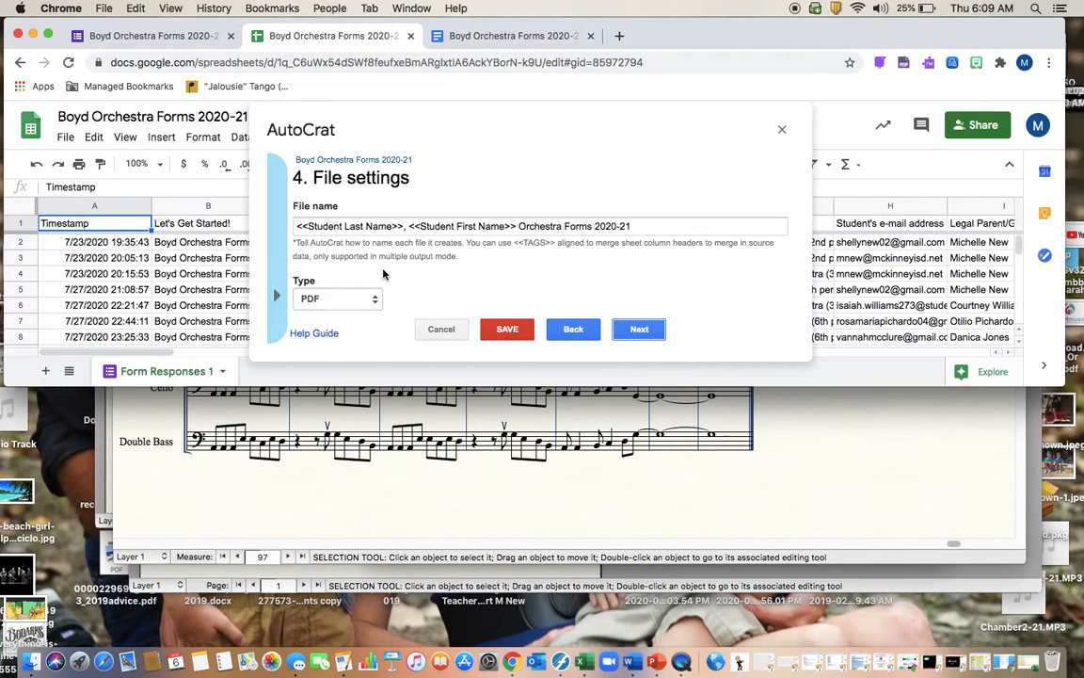
Keep the file settings and Boyd Orchestra Forms 2020-21 folder, skipping dynamic folders
scroll(383, 274, down, 1)
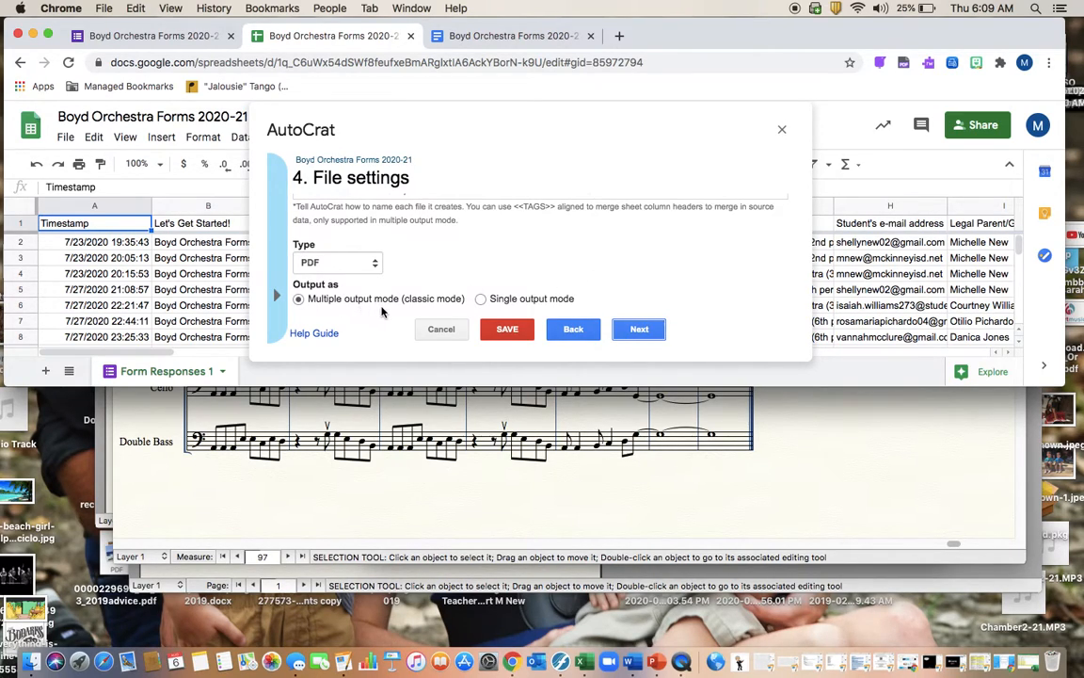
scroll(368, 234, up, 1)
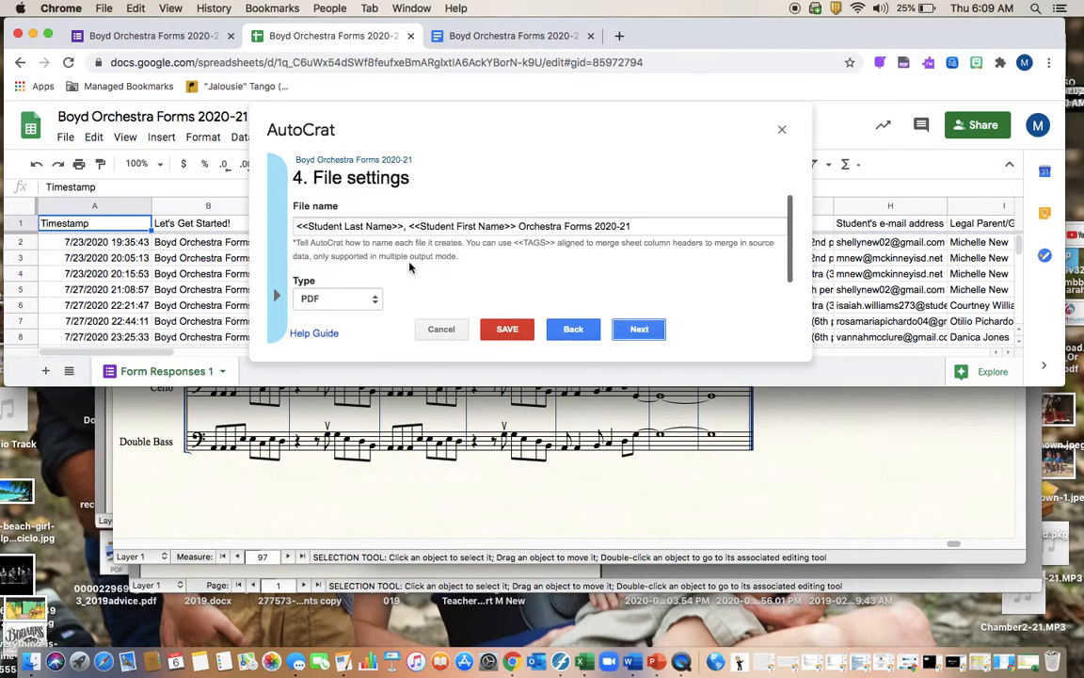
click(640, 330)
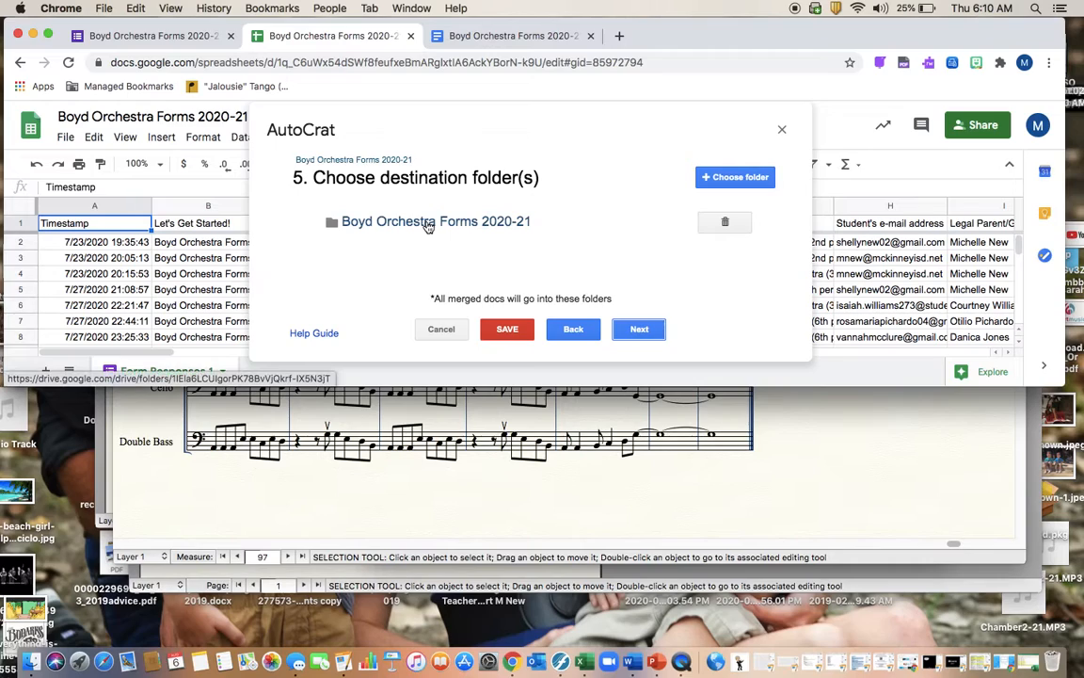
click(638, 330)
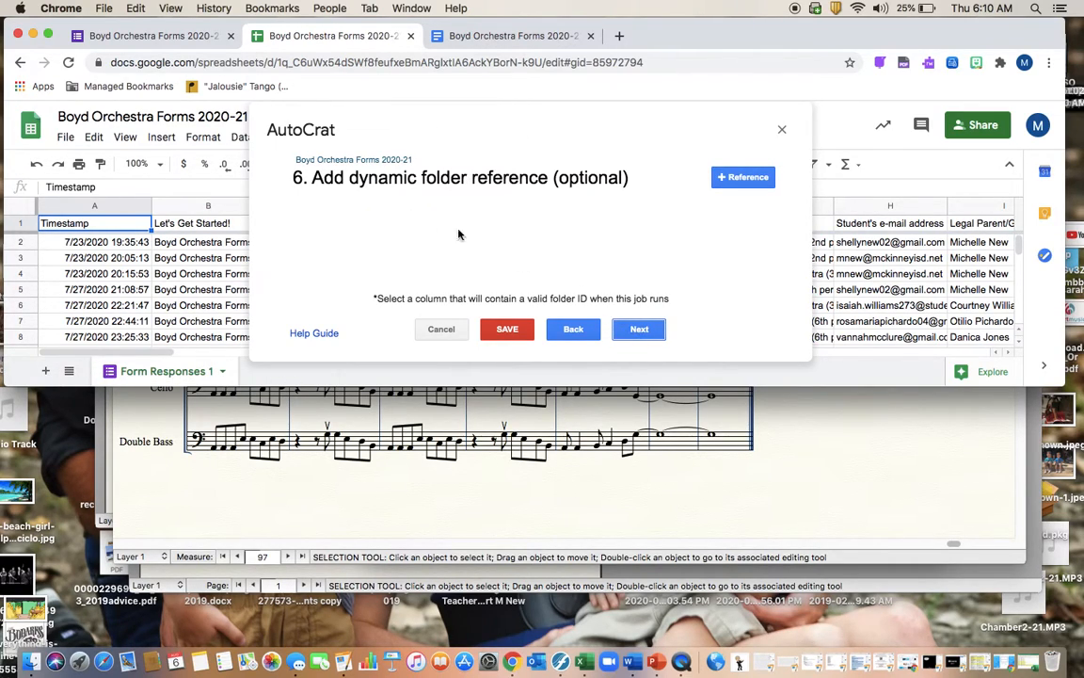
click(640, 329)
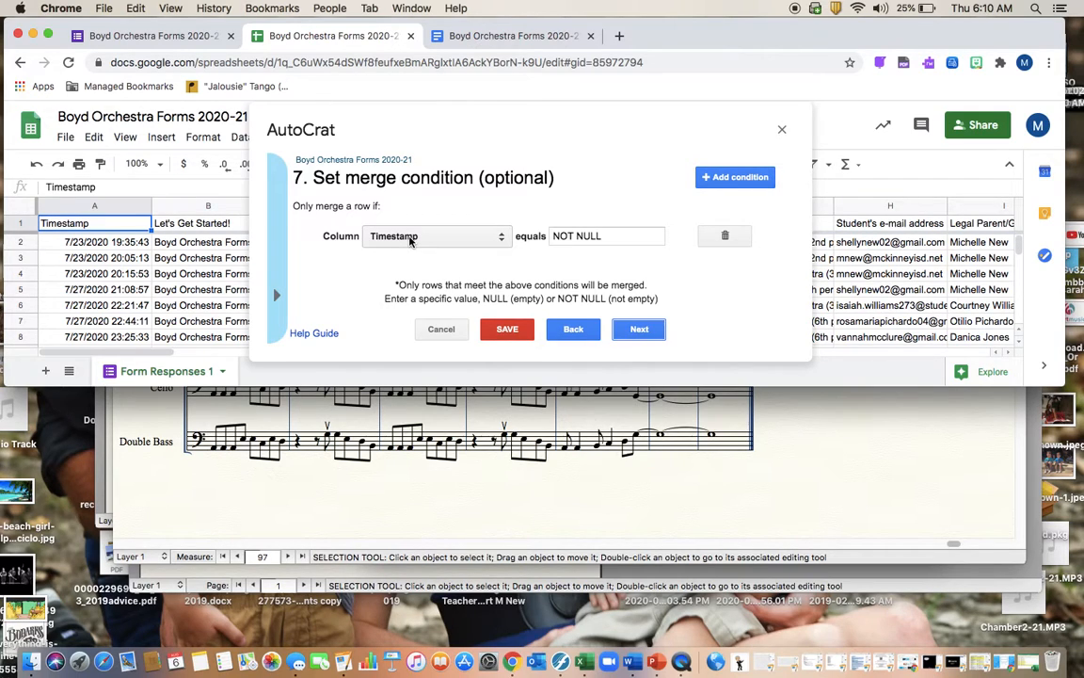
Keep Timestamp as the NOT NULL merge-condition column and advance to step 8, Share docs & send emails
click(504, 240)
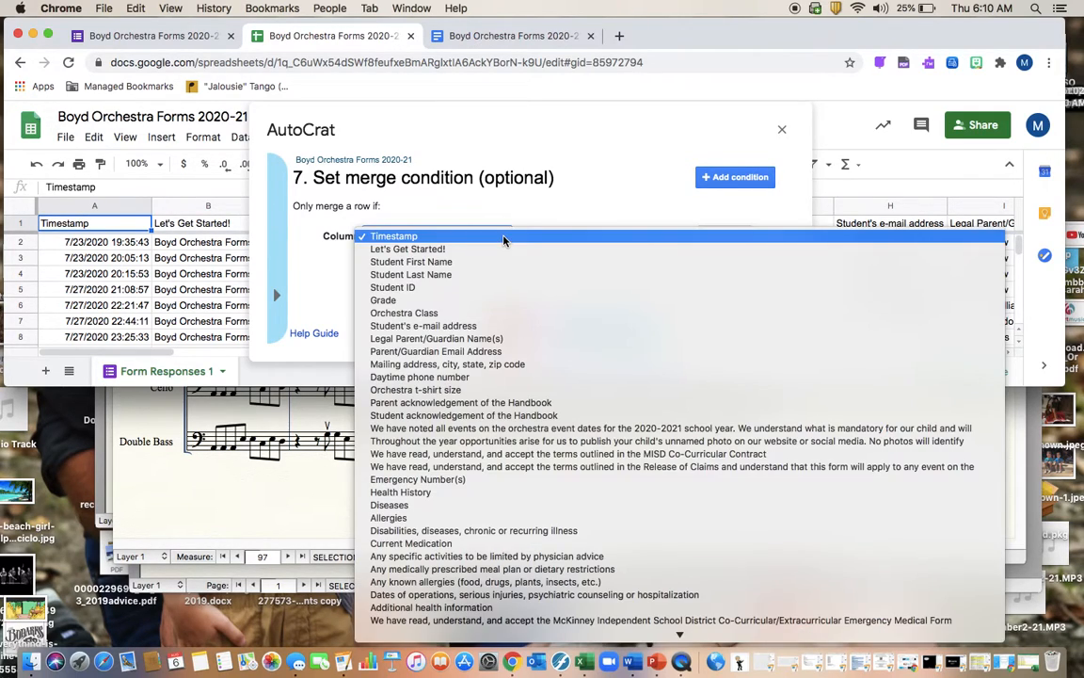
scroll(499, 226, down, 3)
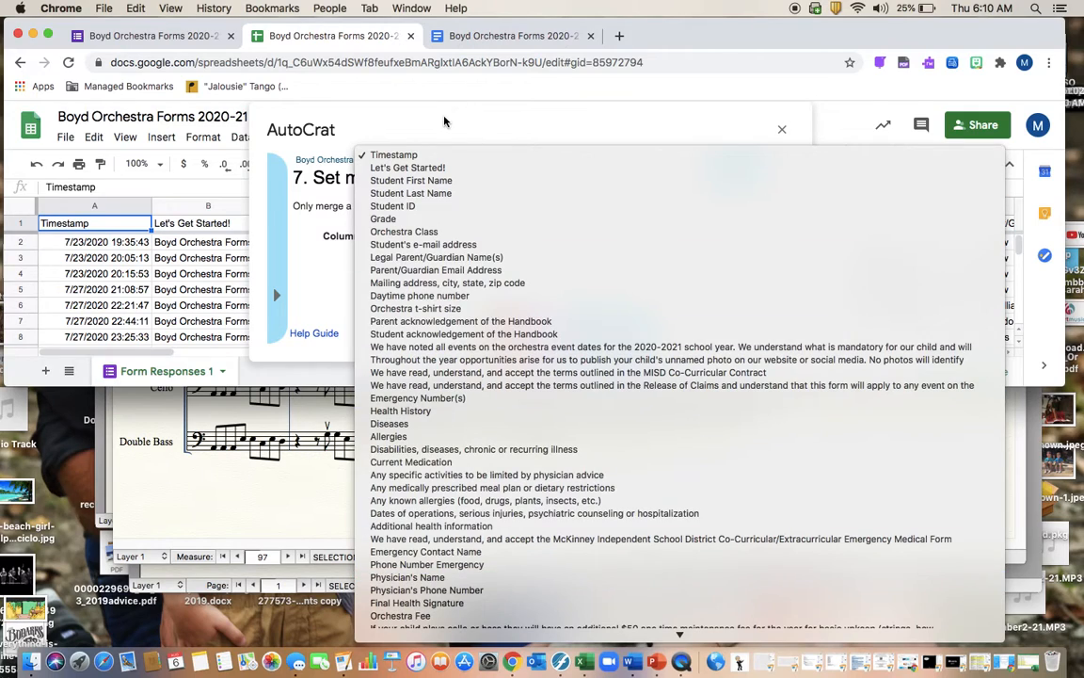
click(442, 121)
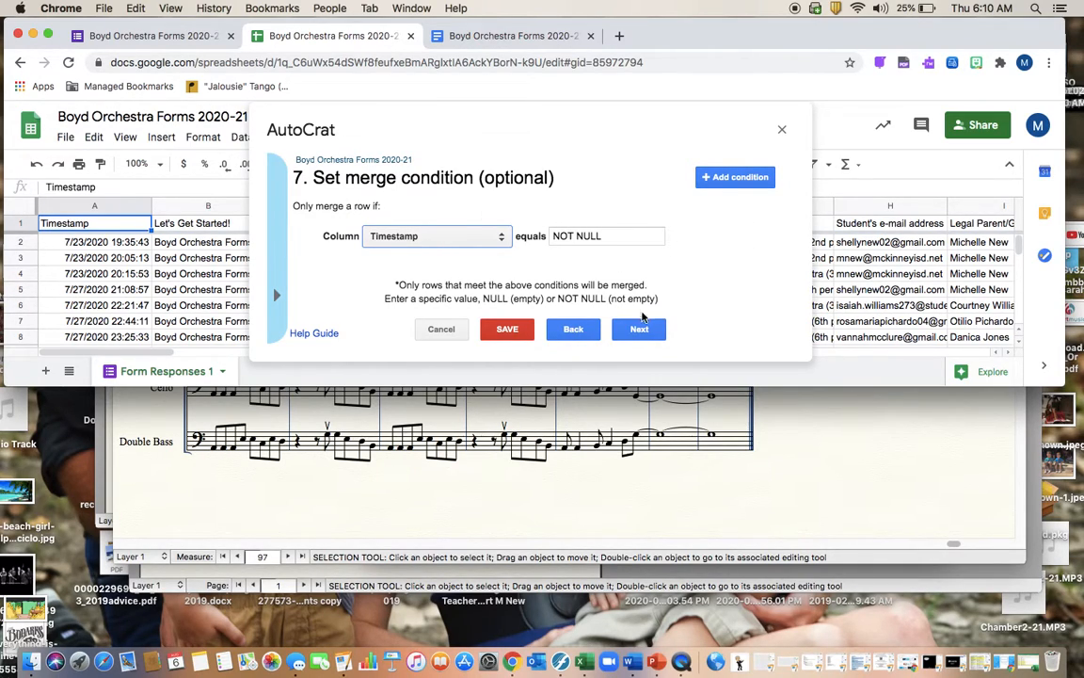
click(641, 329)
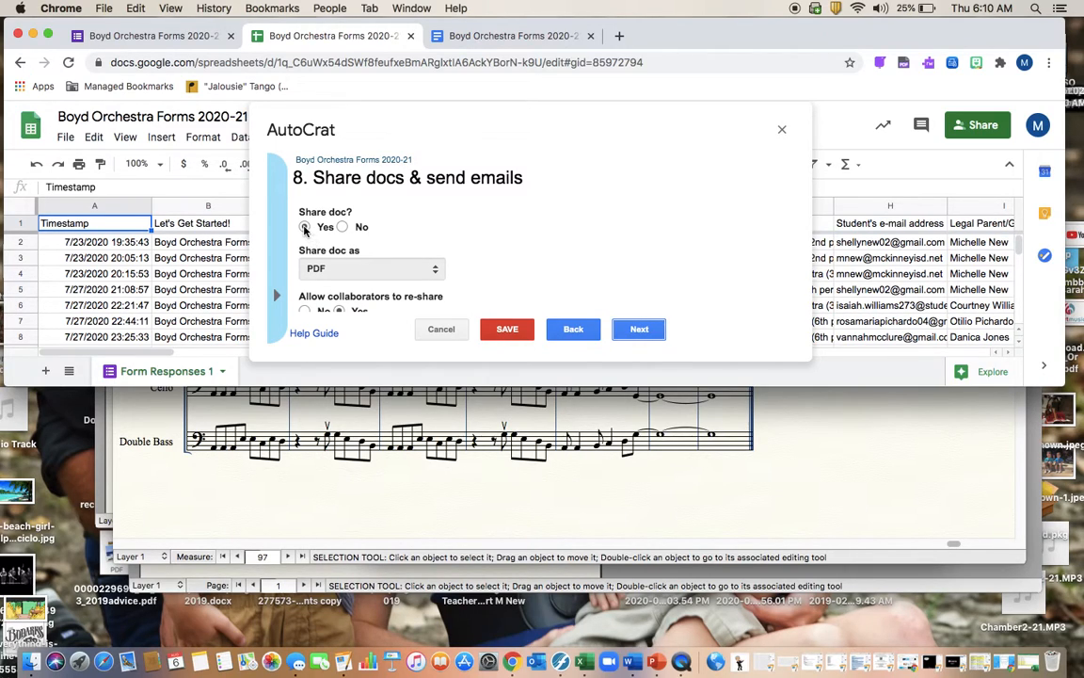
Review the share-as-PDF and email settings, then save the job with its form-submit trigger
scroll(343, 227, down, 3)
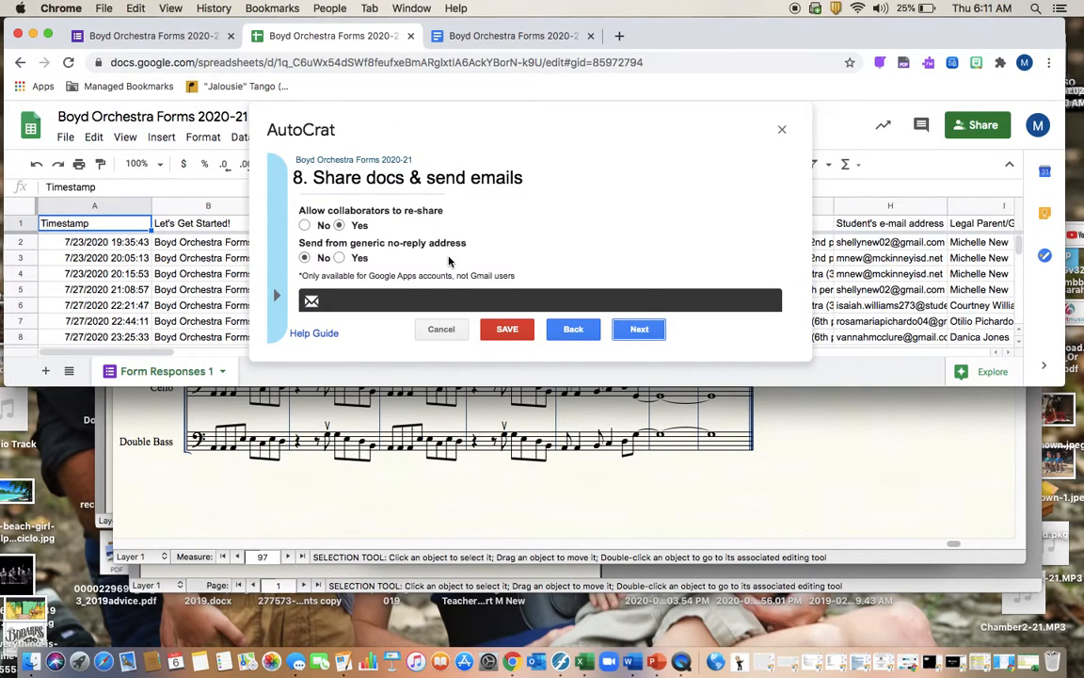
mouse_move(449, 258)
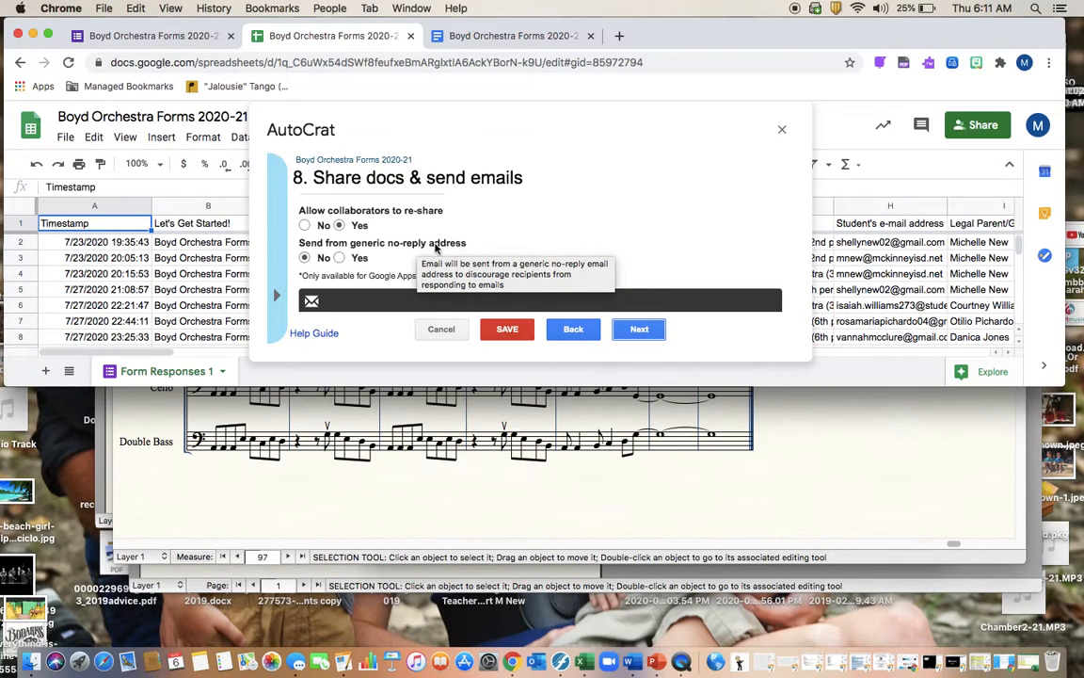
scroll(424, 249, down, 2)
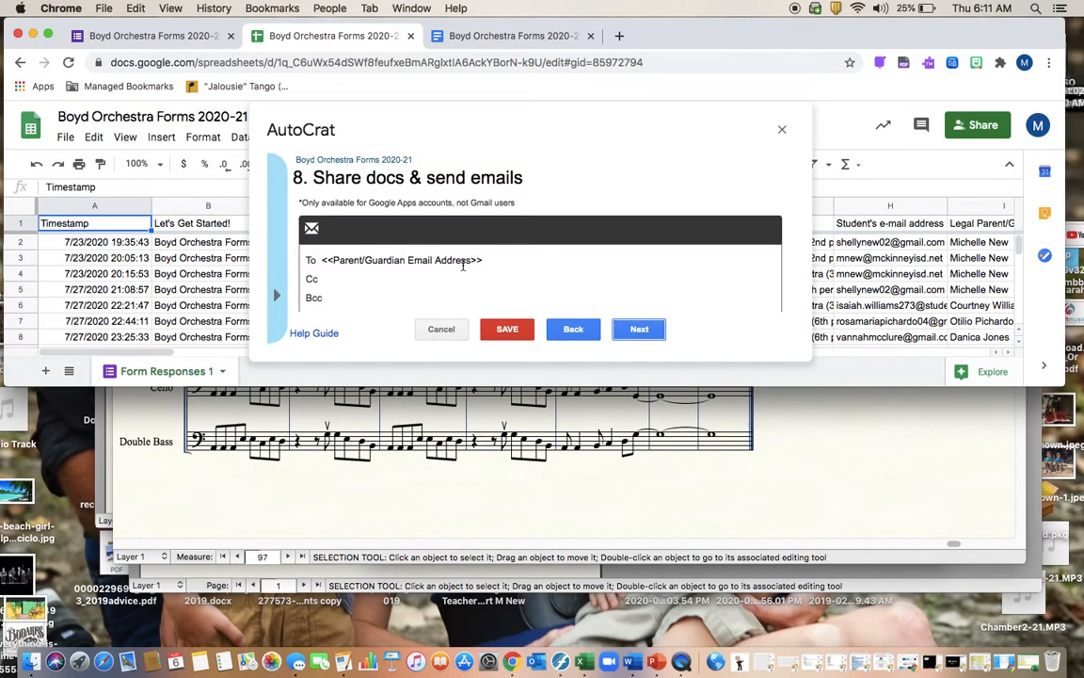
scroll(321, 257, down, 2)
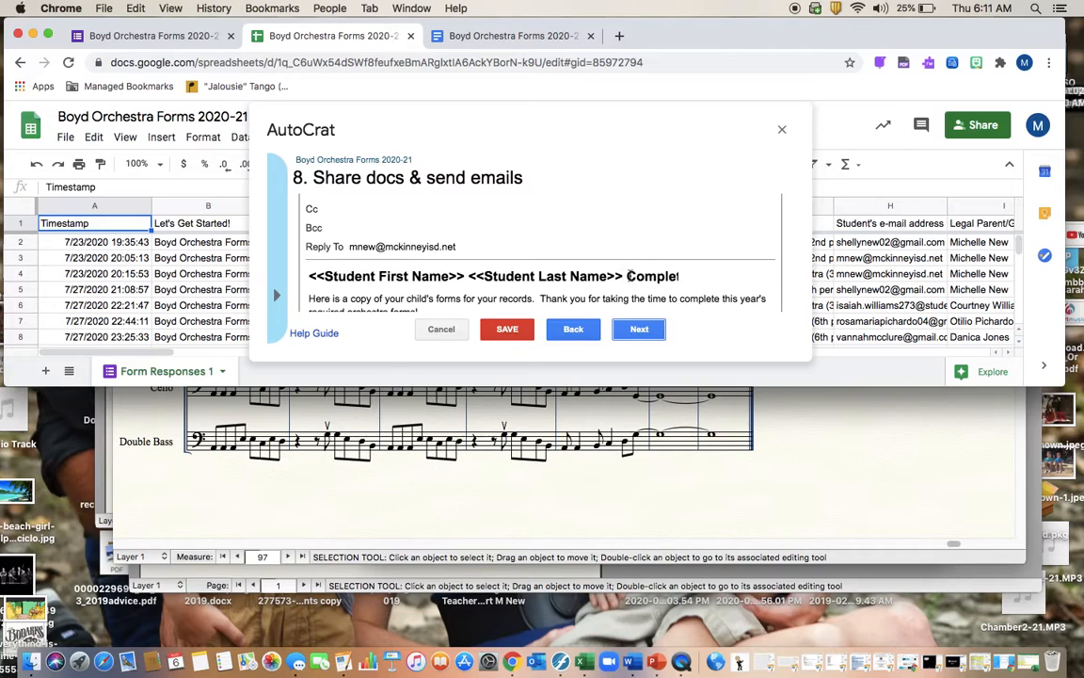
scroll(631, 273, down, 2)
scroll(637, 234, right, 2)
scroll(636, 234, right, 3)
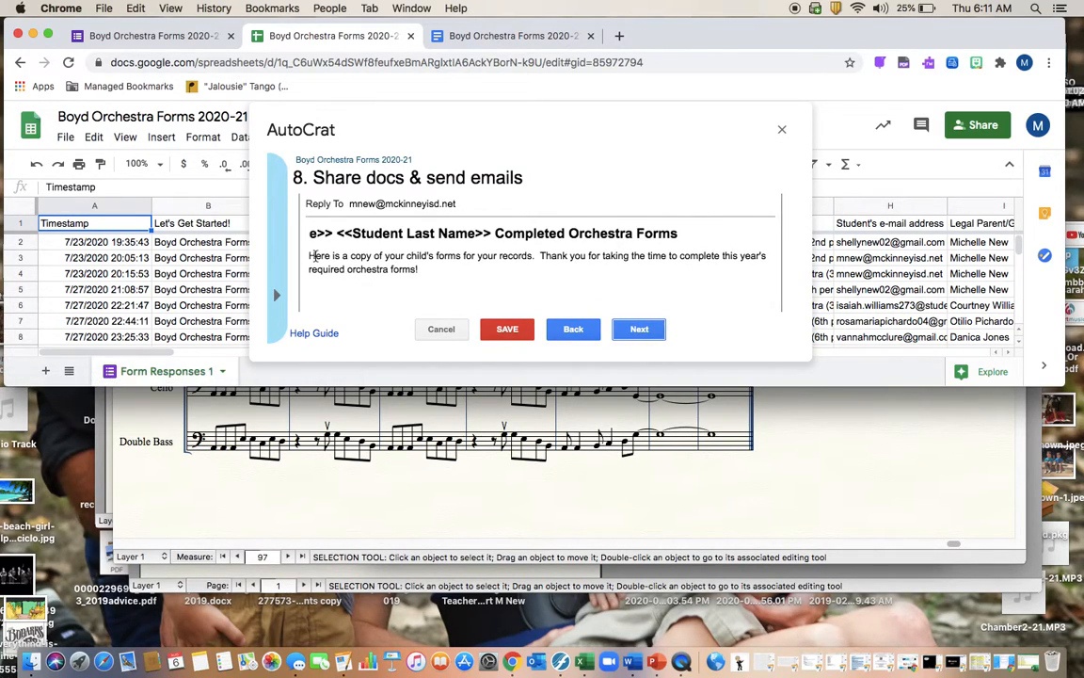
scroll(398, 284, down, 2)
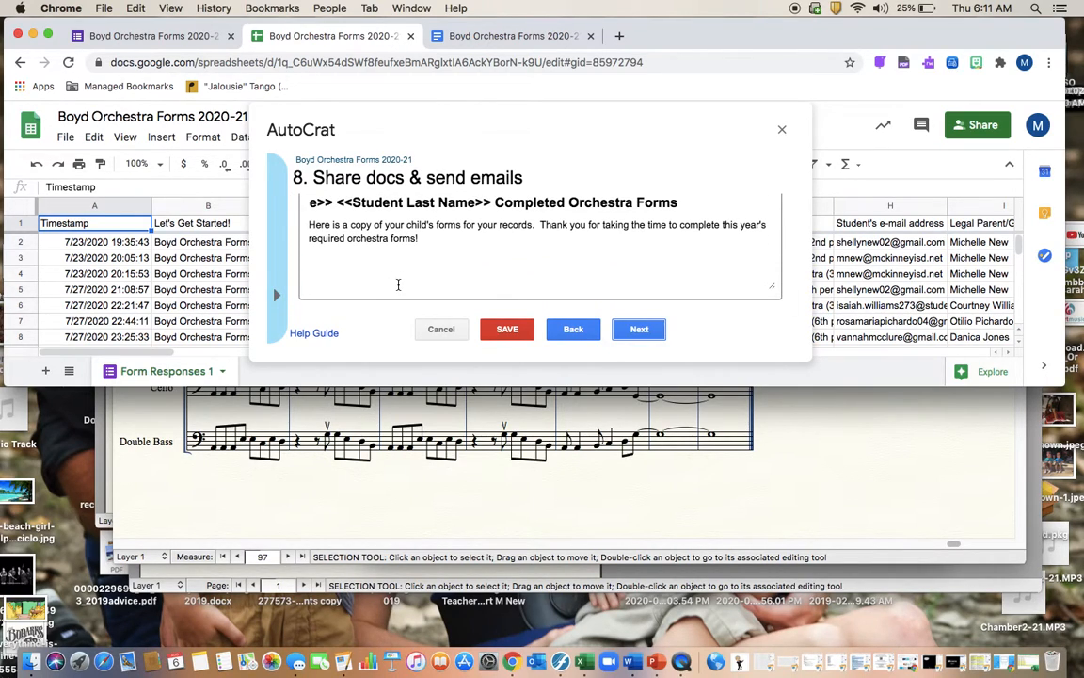
click(640, 331)
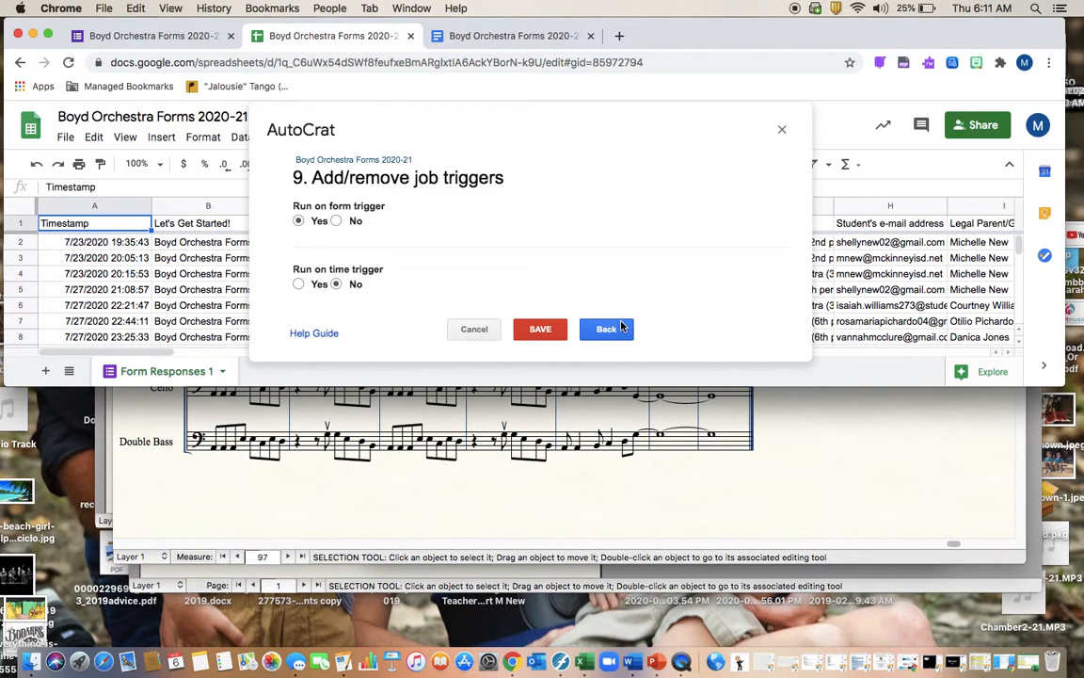
click(548, 331)
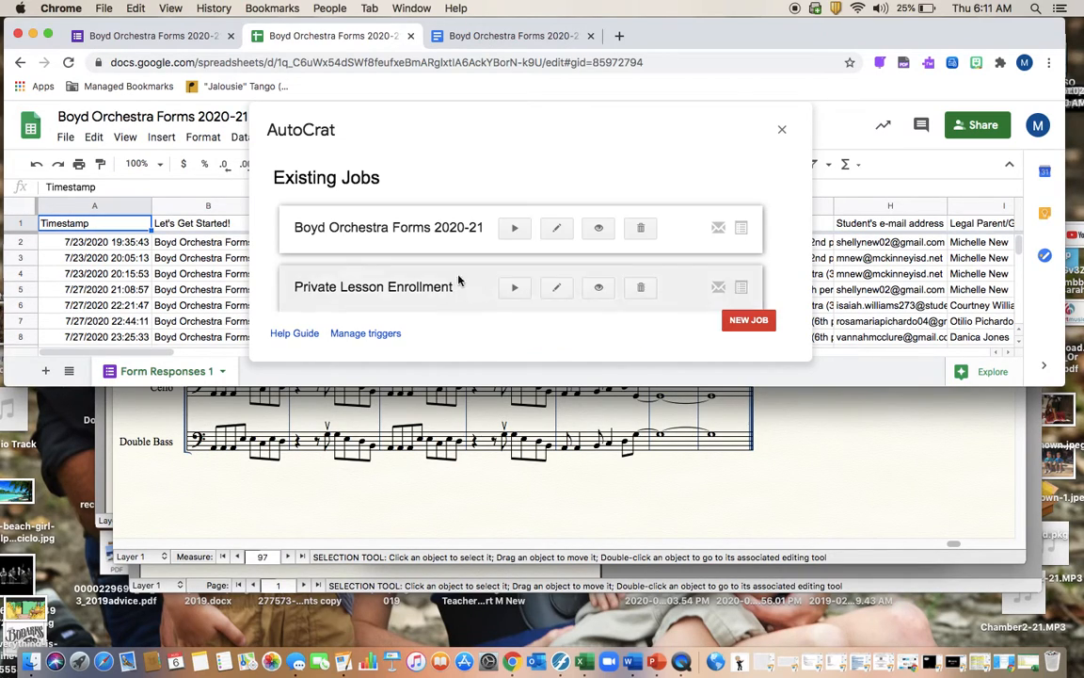
Open the Private Lesson Enrollment job for editing and step through its settings to the merge condition
scroll(453, 267, down, 1)
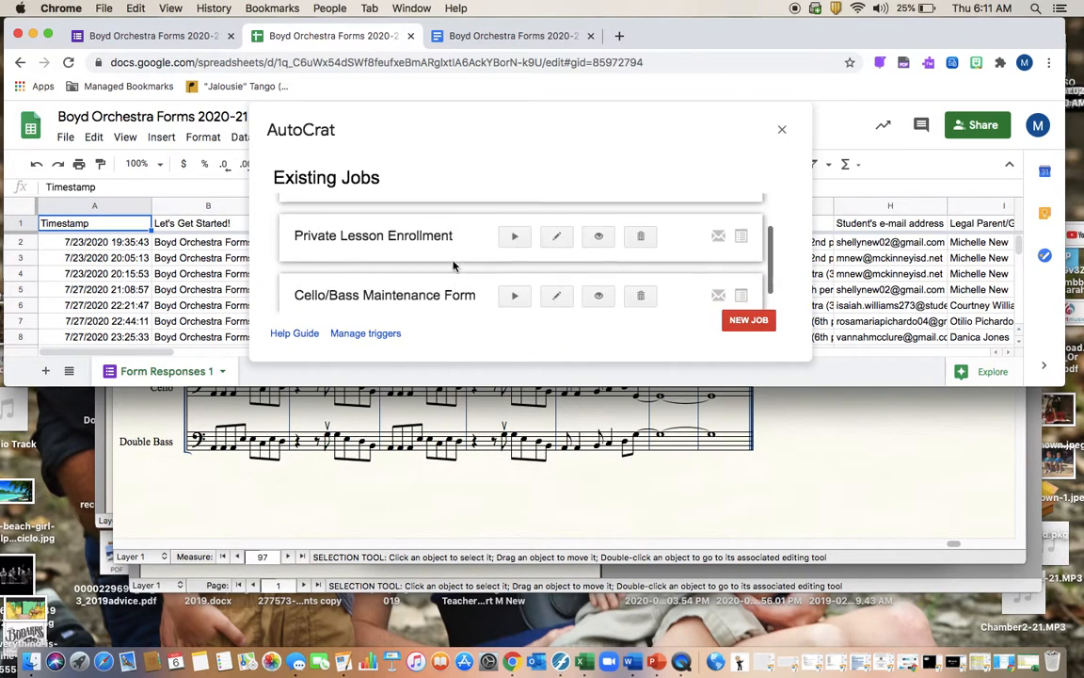
click(556, 230)
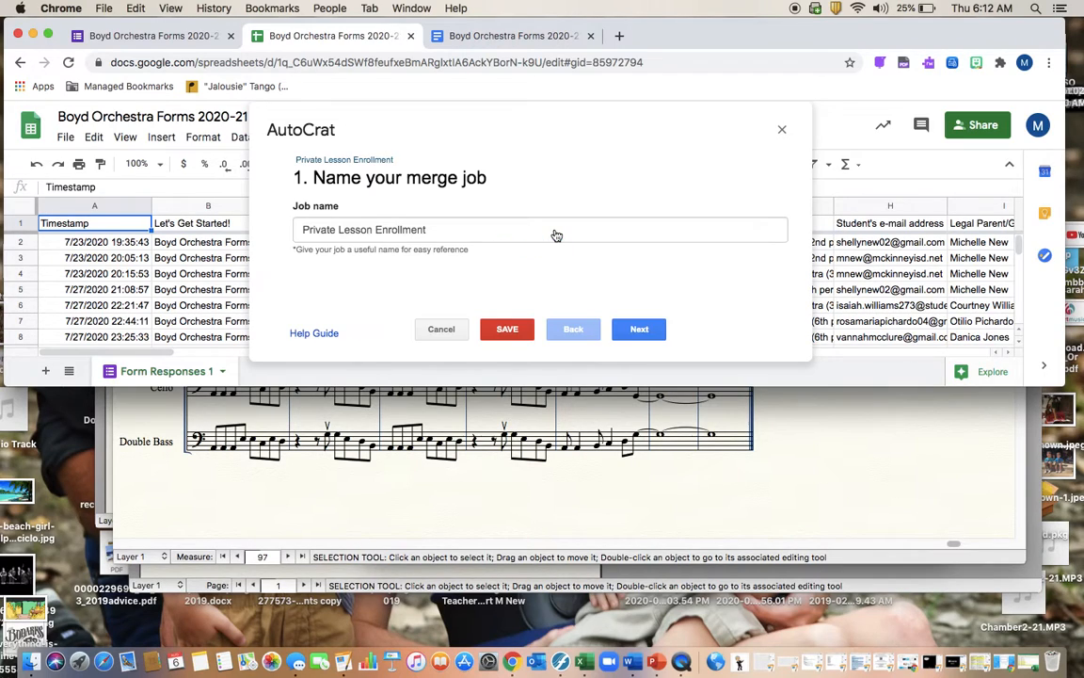
click(633, 334)
click(628, 335)
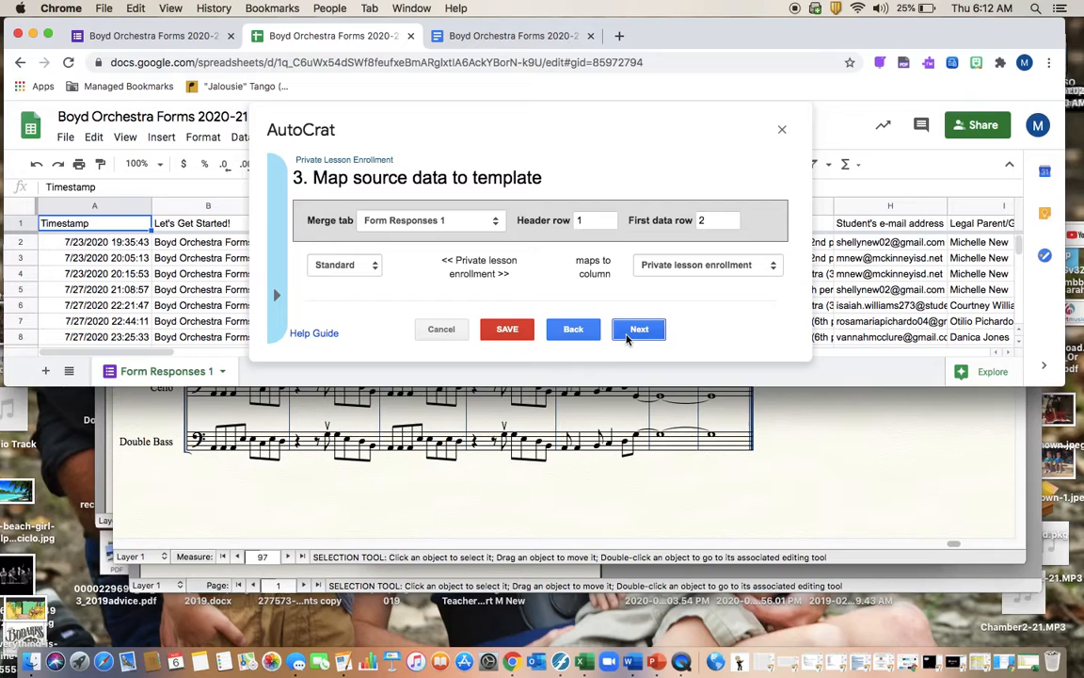
click(627, 335)
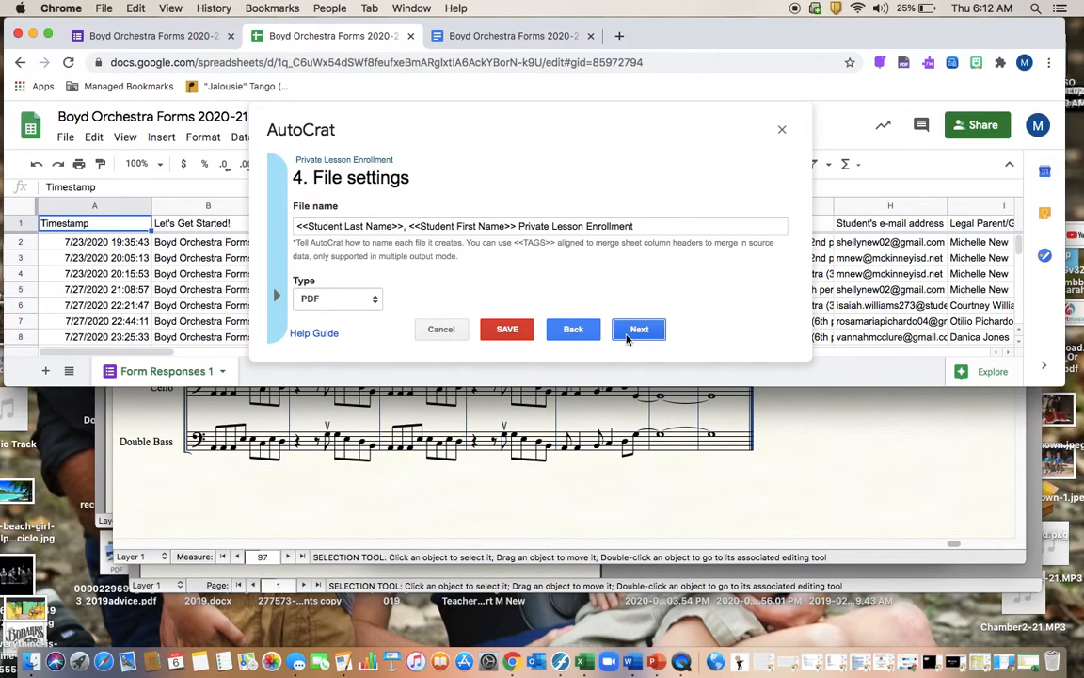
click(628, 335)
click(628, 335)
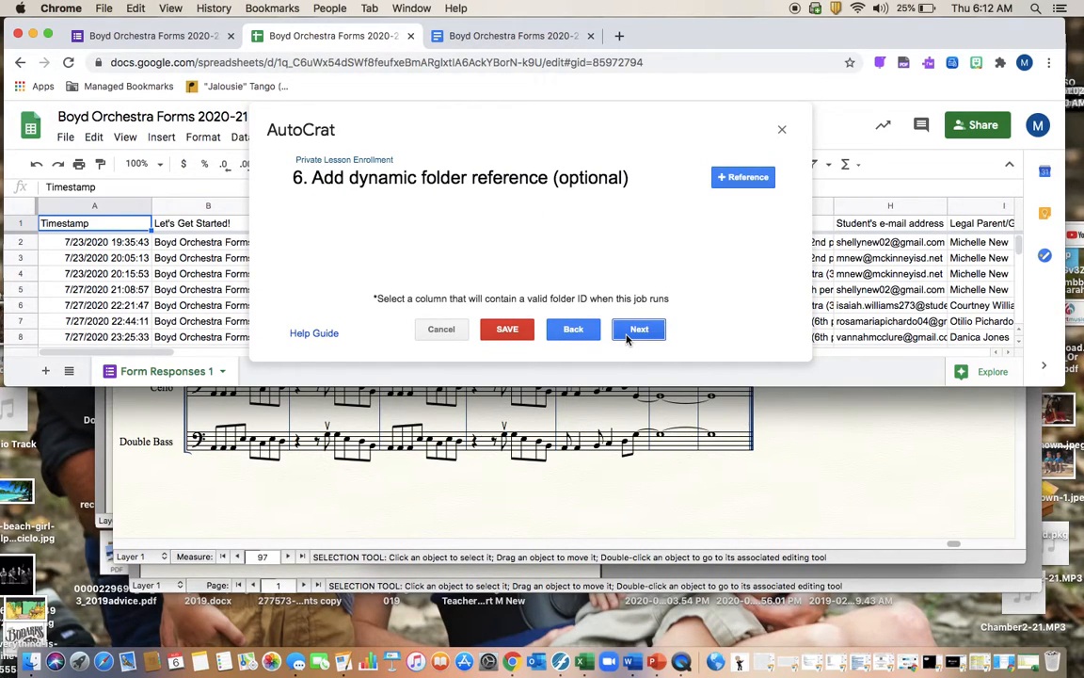
click(628, 335)
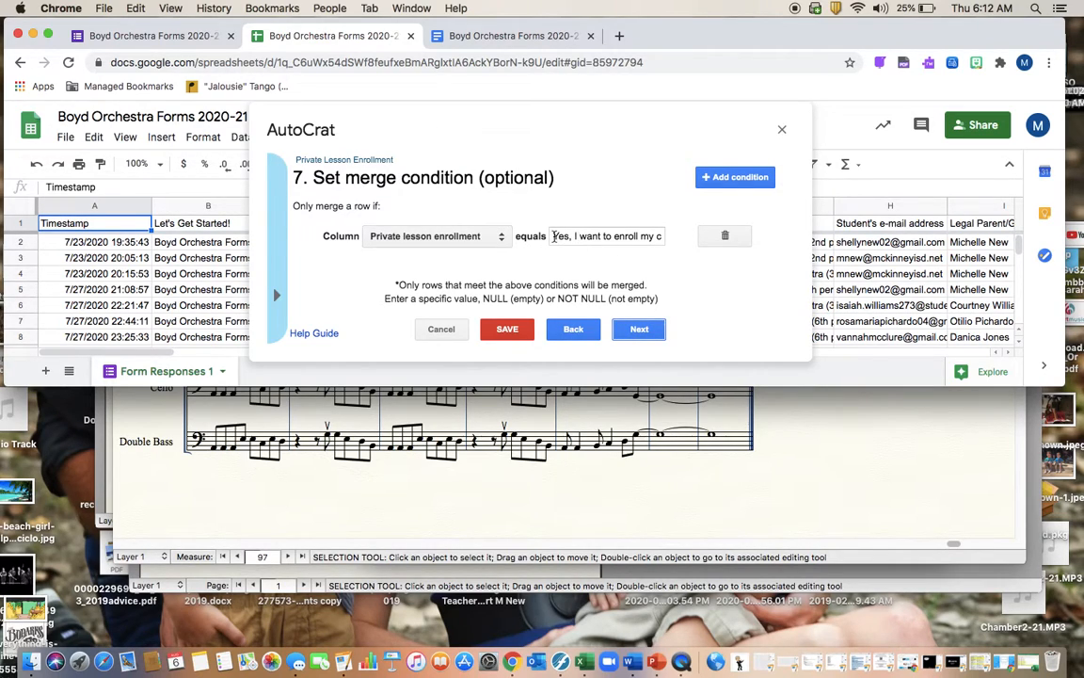
Read the condition's full equals value, cancel without changes, and open a new browser tab
click(623, 238)
key(Right)
key(Right)
key(Right)
key(Right)
key(Right)
key(Right)
key(Right)
key(Right)
key(Right)
key(Right)
key(Right)
key(Right)
key(Right)
key(Right)
key(Right)
key(Right)
key(Right)
key(Right)
key(Right)
key(Right)
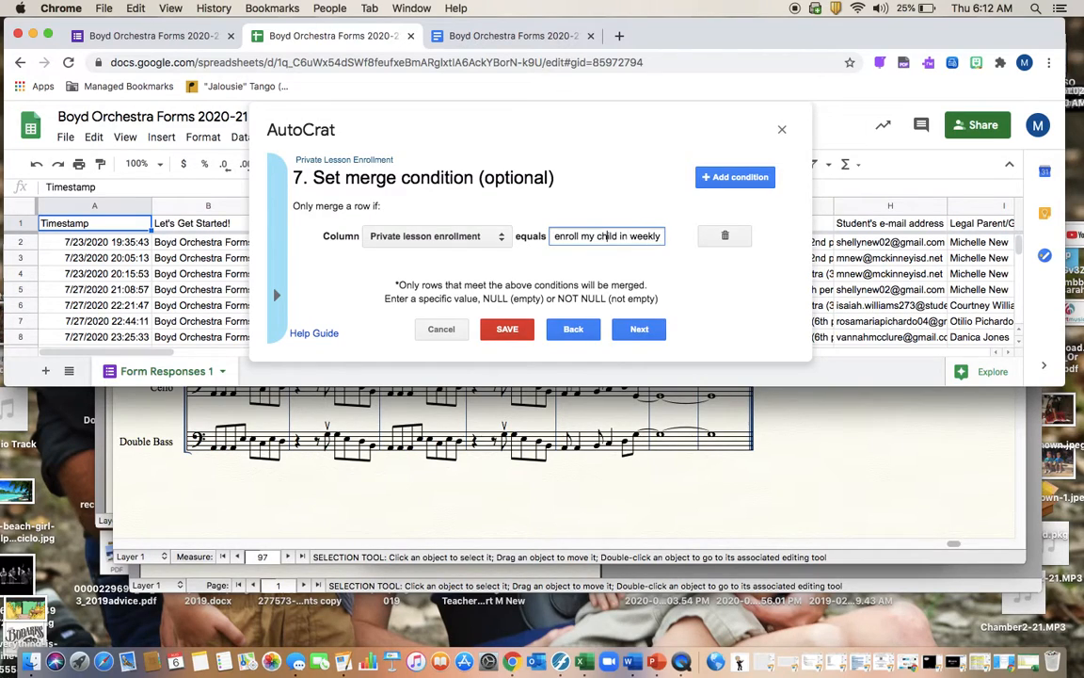
key(Right)
key(Right)
key(Right)
key(Right)
key(Right)
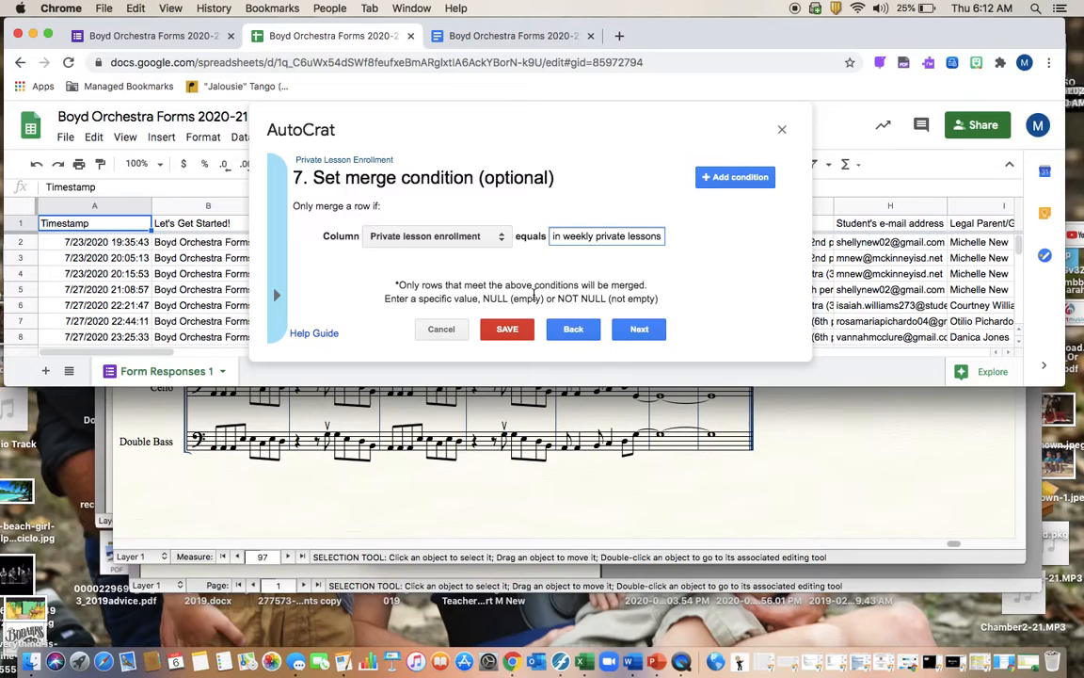
click(443, 329)
click(618, 36)
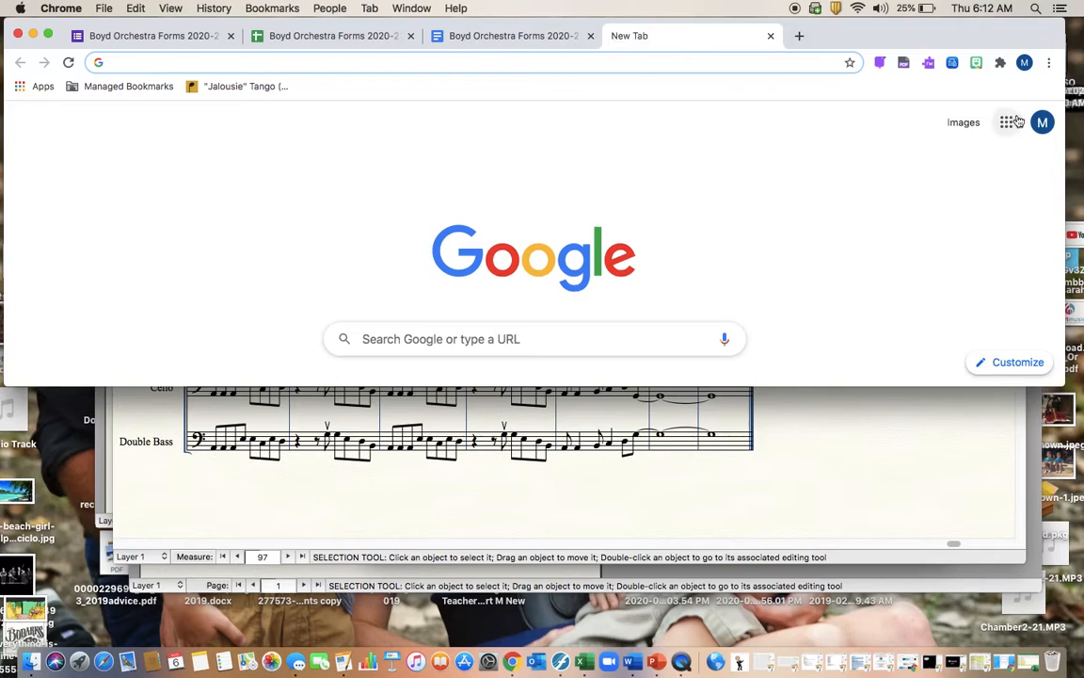
Go to Google Drive, open the Boyd Orchestra Forms 2019-2020 folder, and search for a student's name
click(1007, 123)
click(943, 186)
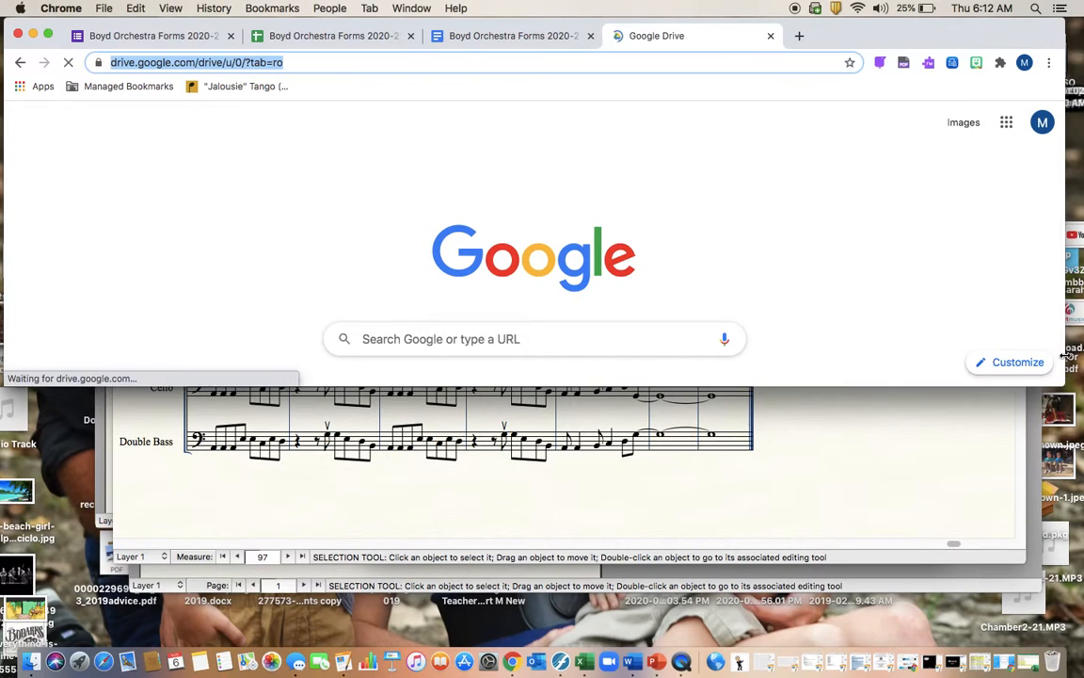
drag(1067, 383, 1078, 595)
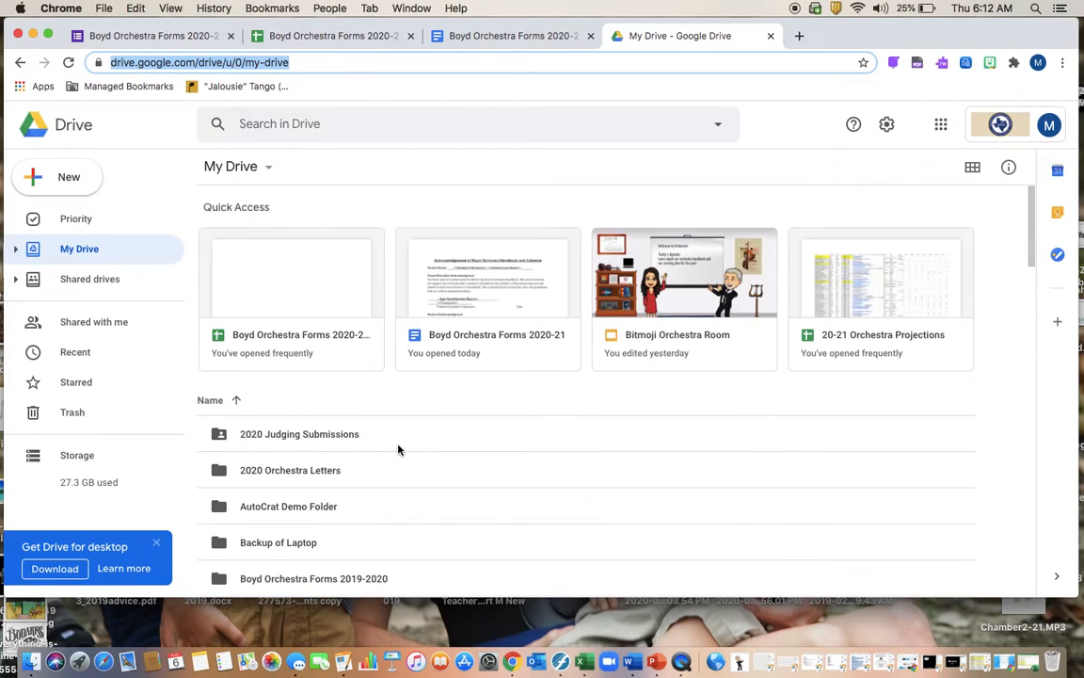
scroll(279, 472, down, 2)
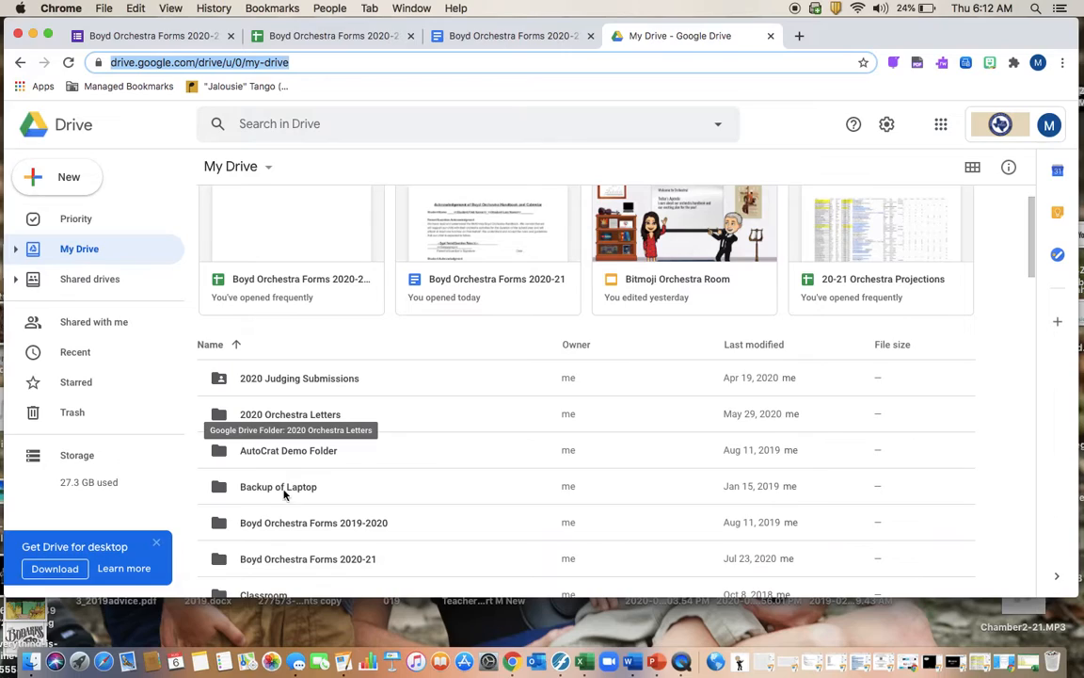
double_click(288, 523)
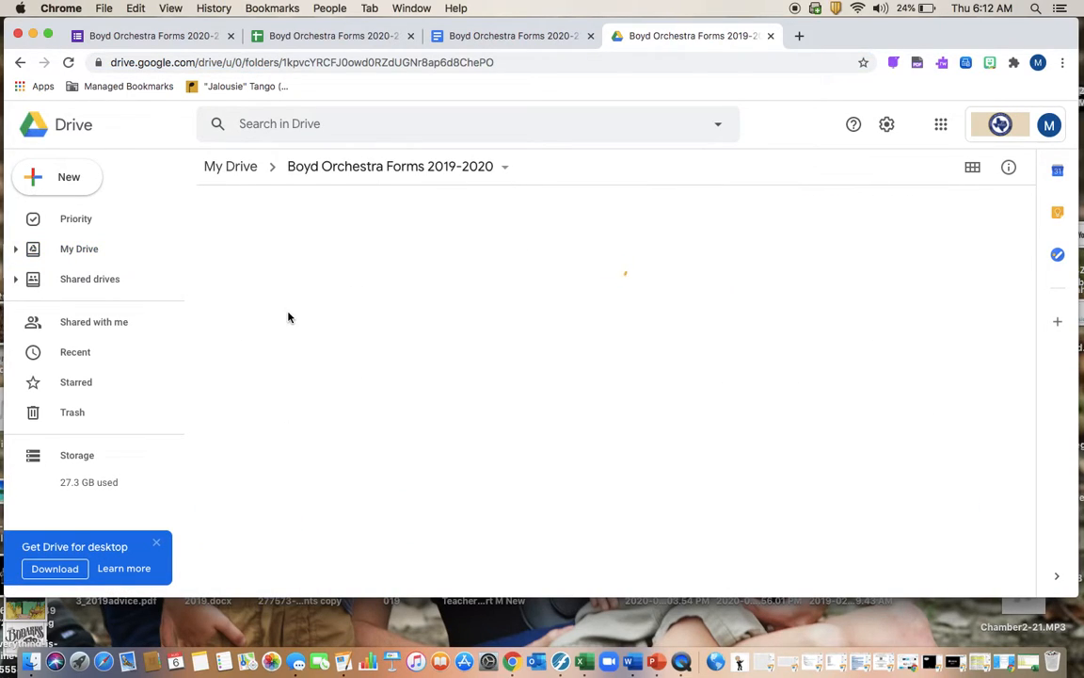
click(292, 125)
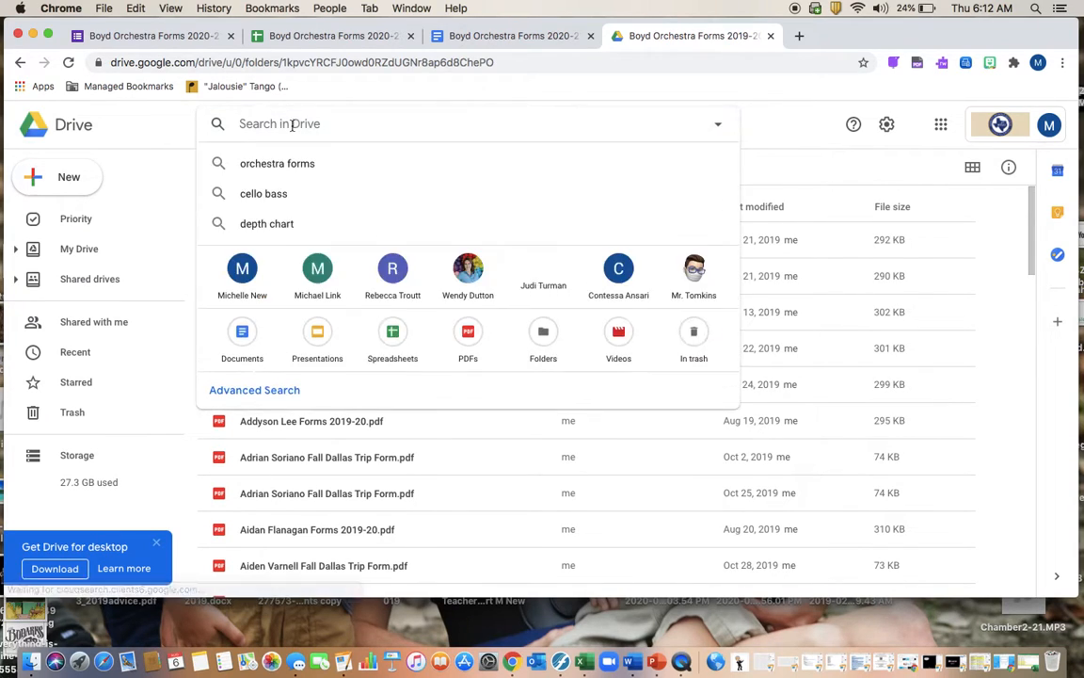
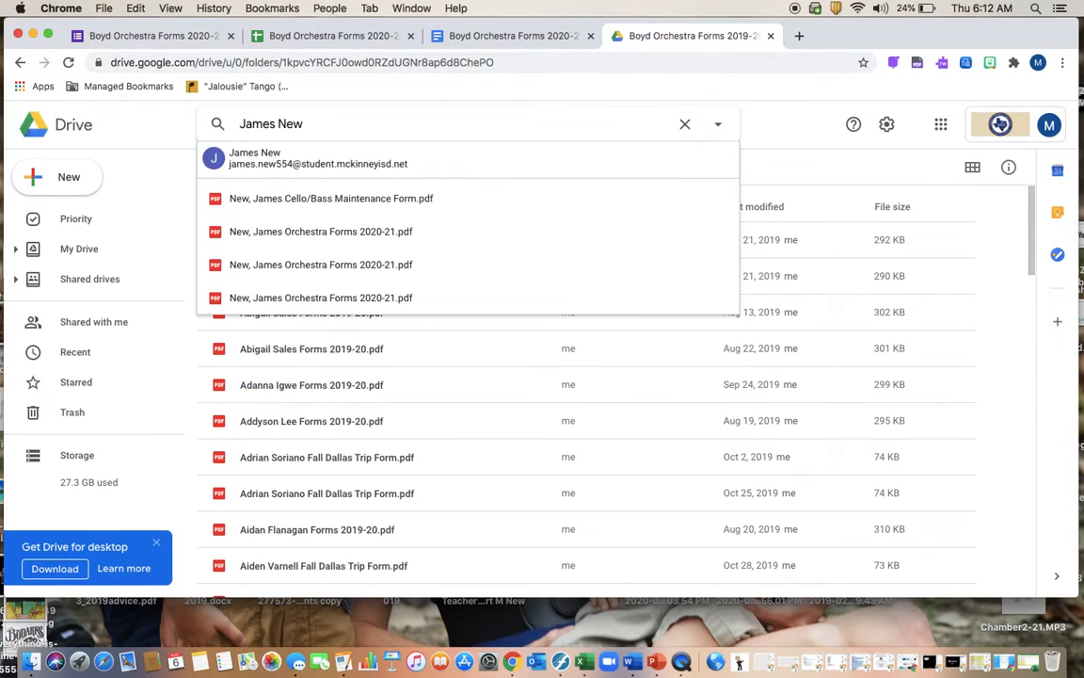
click(298, 239)
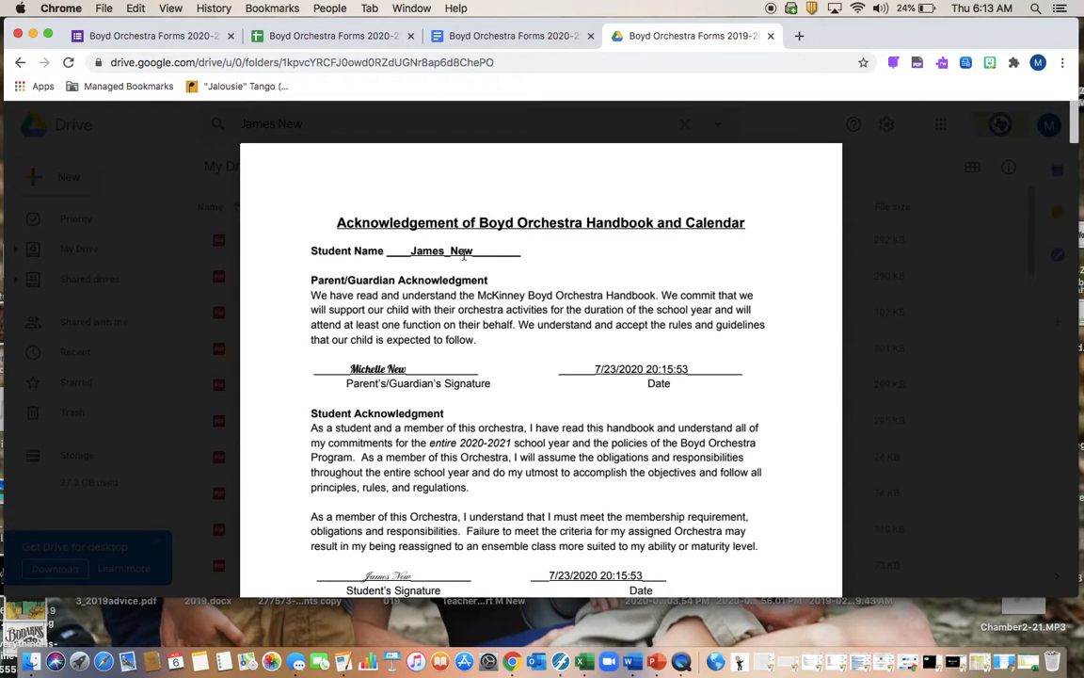
scroll(595, 353, down, 5)
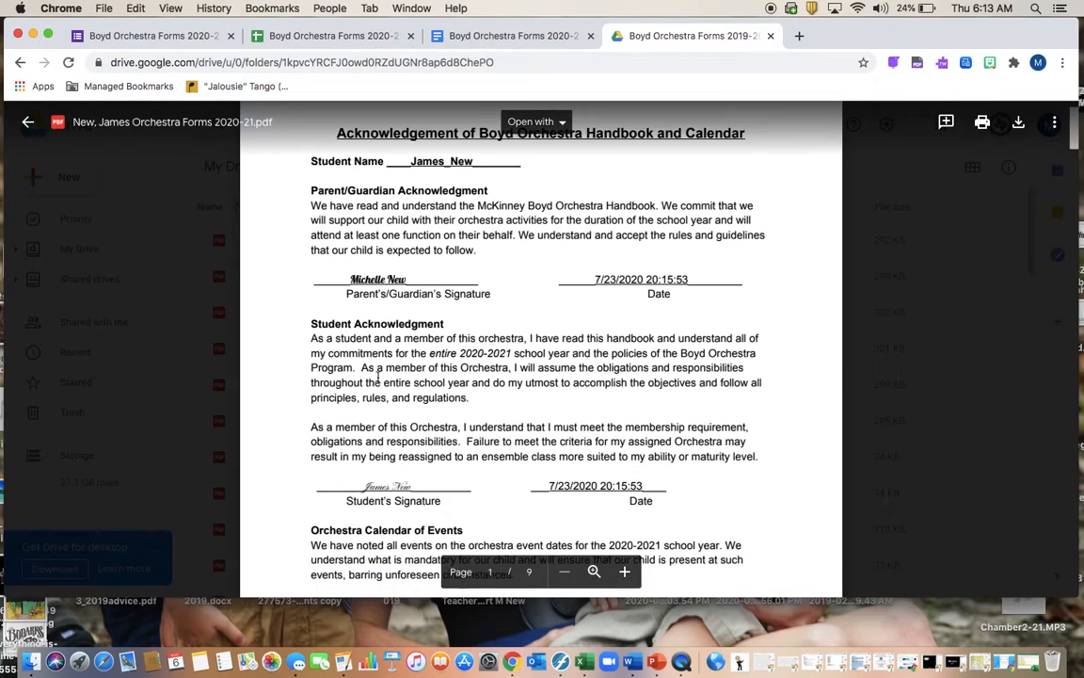
scroll(596, 353, down, 7)
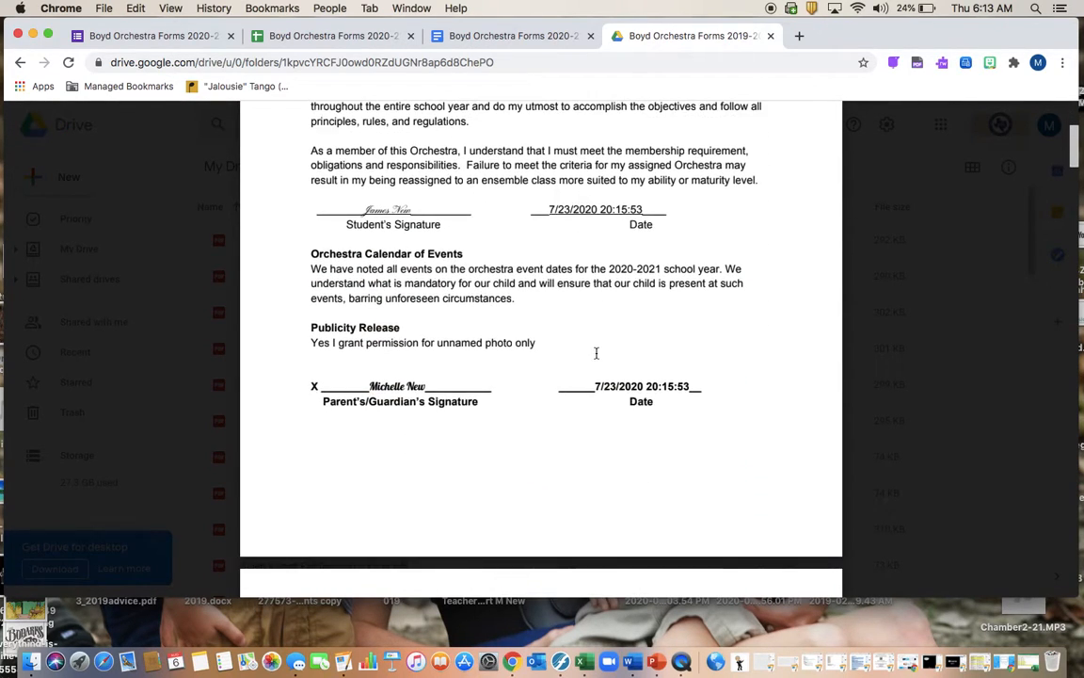
scroll(595, 353, down, 8)
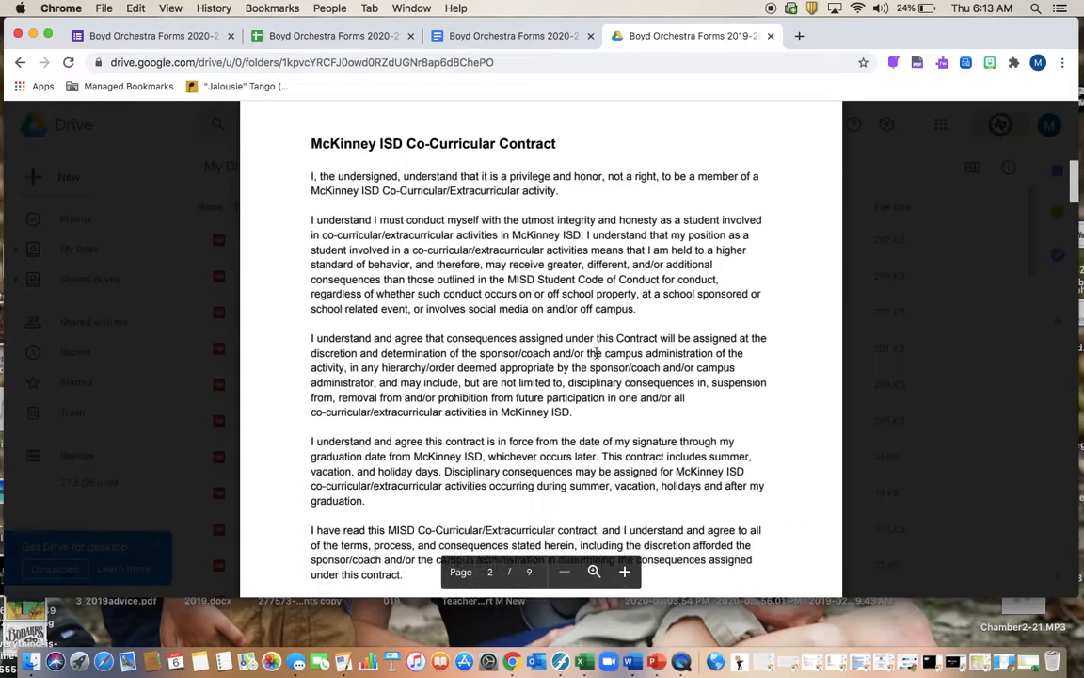
scroll(596, 353, down, 7)
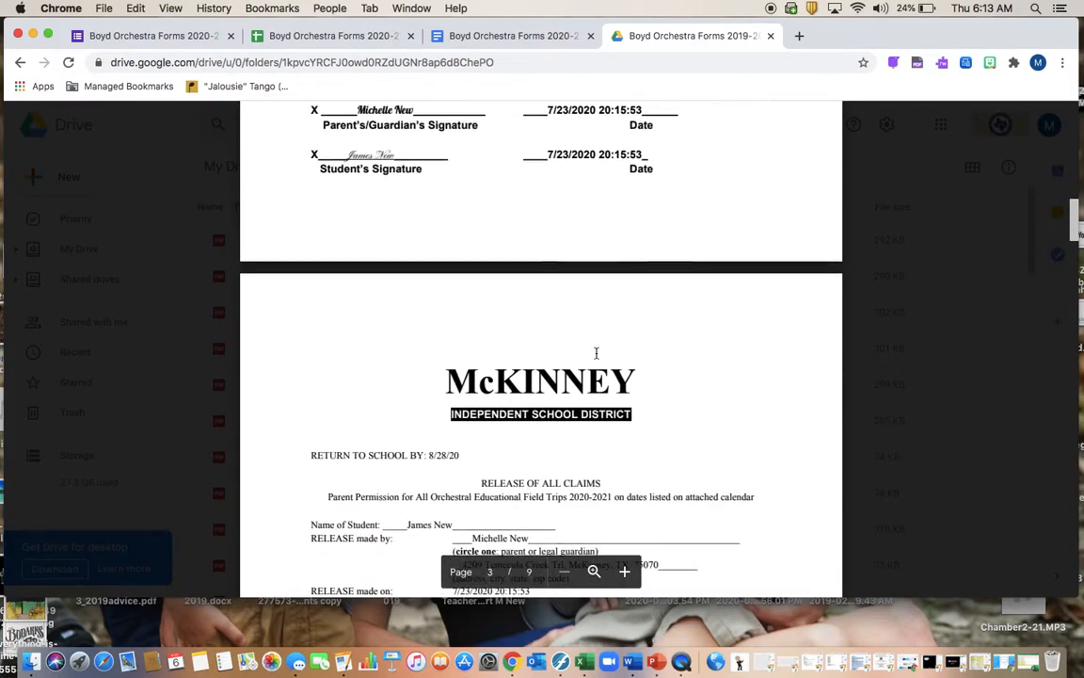
scroll(596, 353, down, 2)
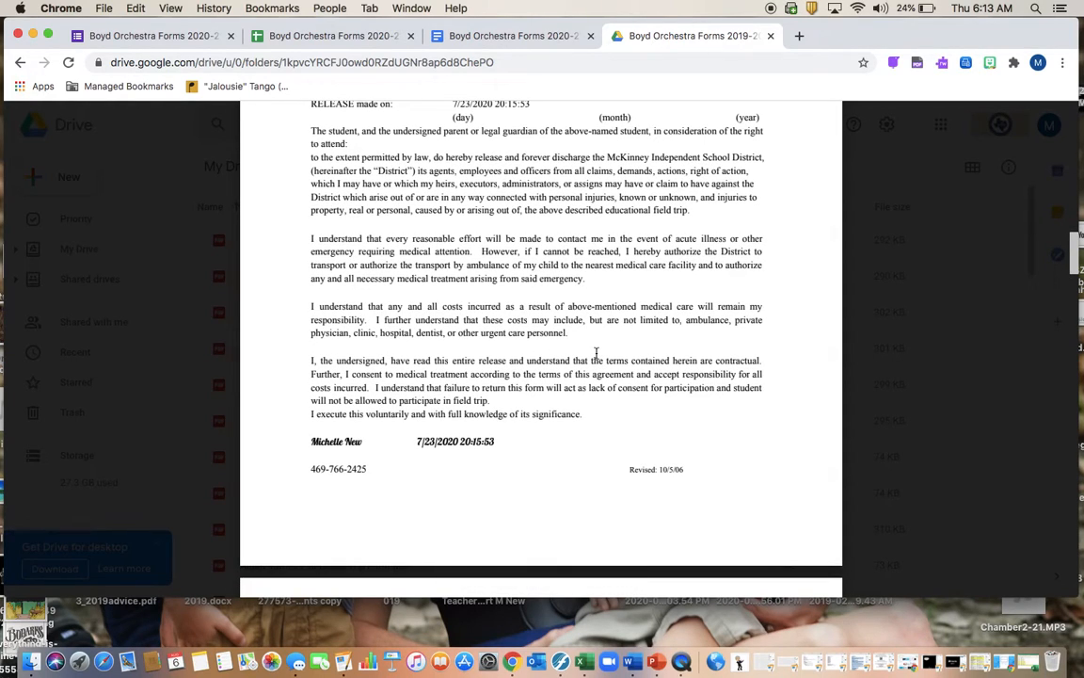
scroll(595, 353, down, 6)
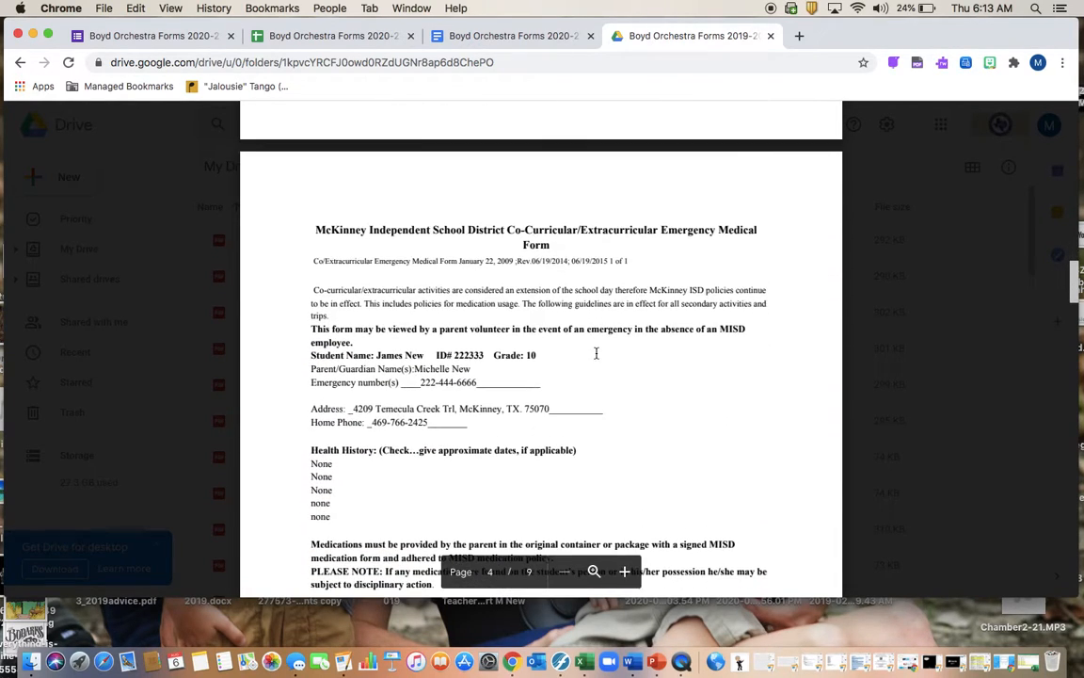
scroll(596, 353, down, 2)
scroll(596, 353, down, 5)
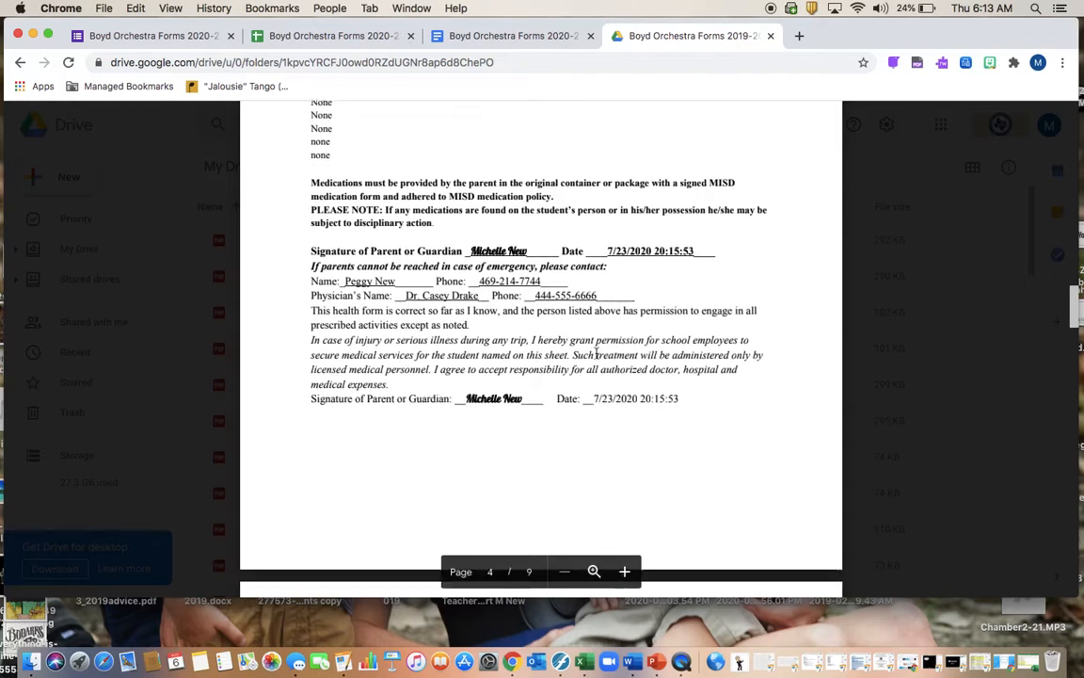
scroll(596, 353, down, 6)
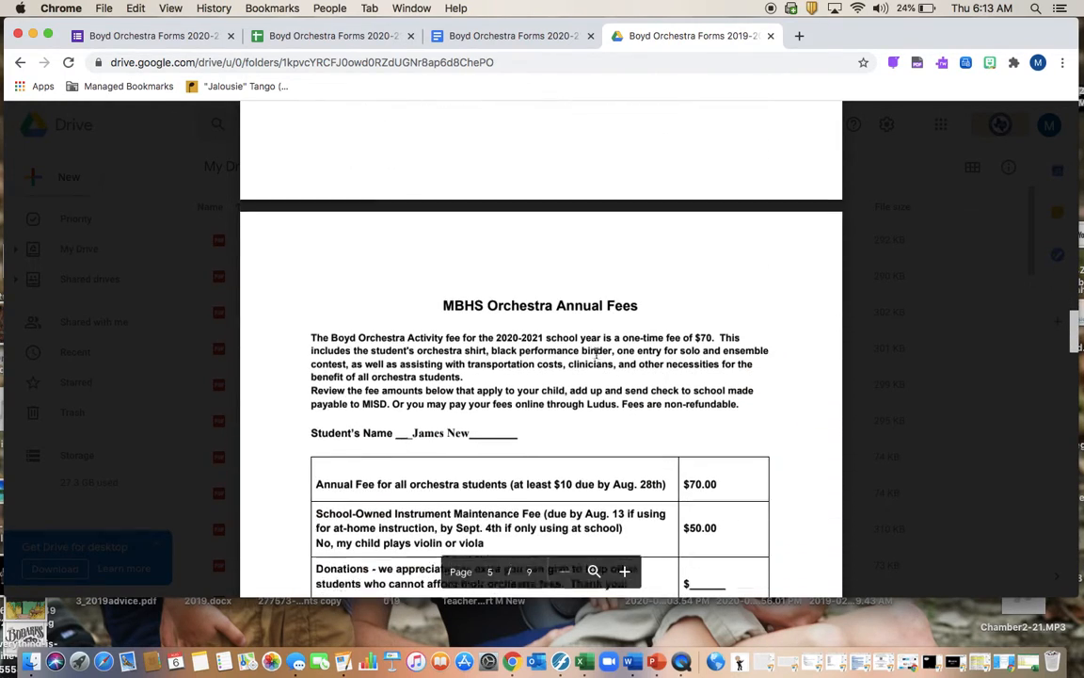
scroll(595, 353, down, 7)
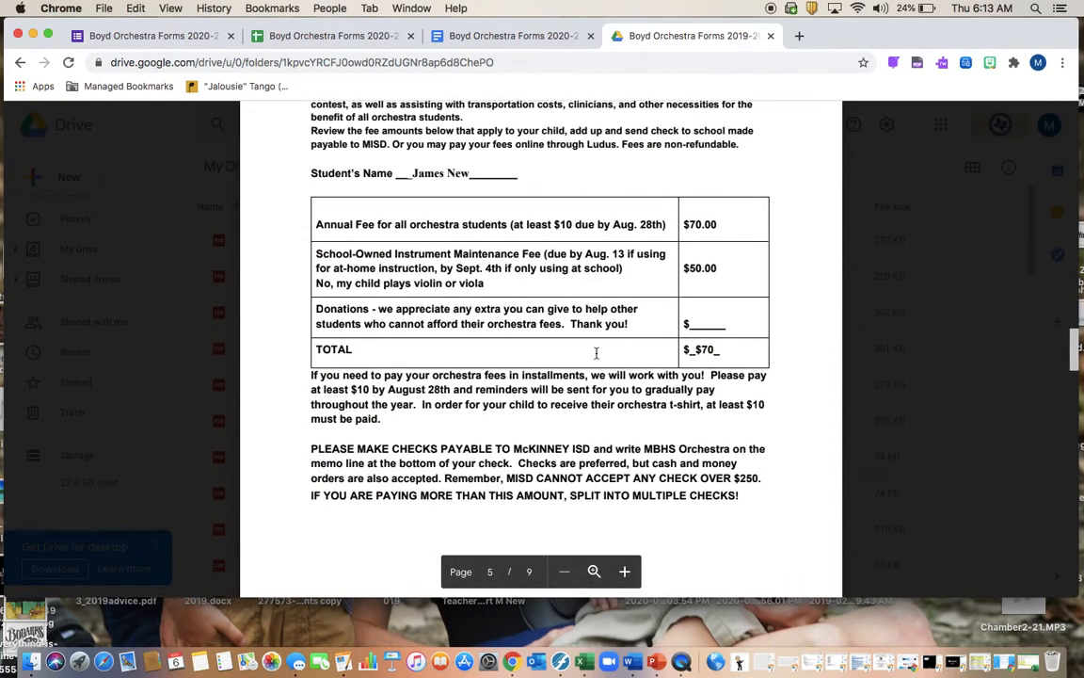
scroll(595, 353, down, 4)
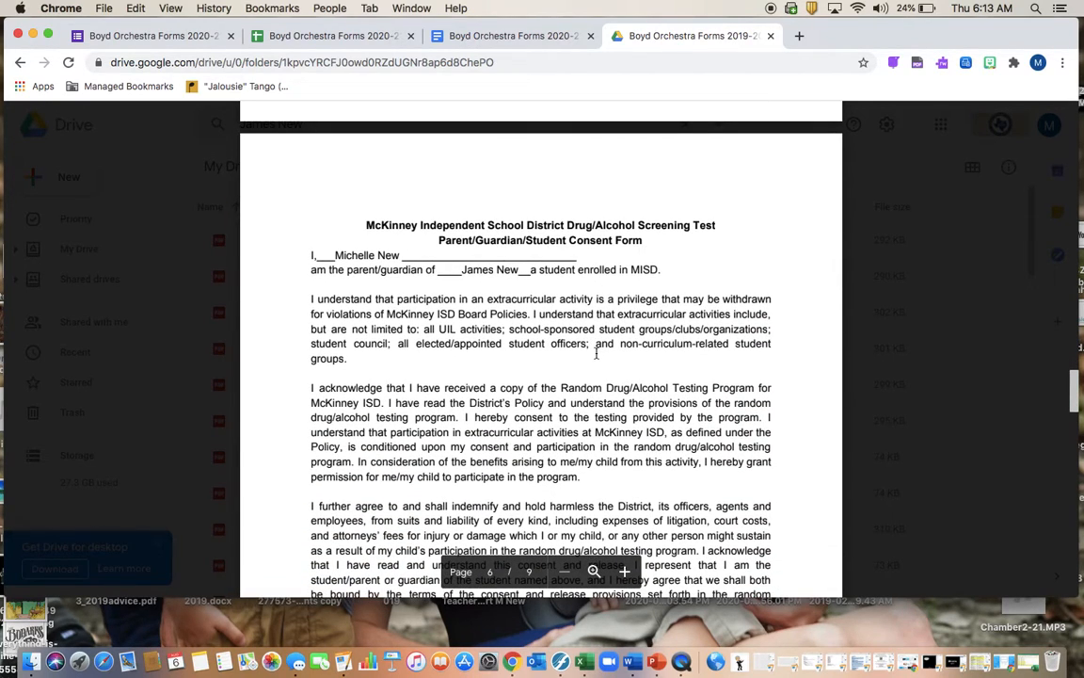
scroll(596, 353, down, 7)
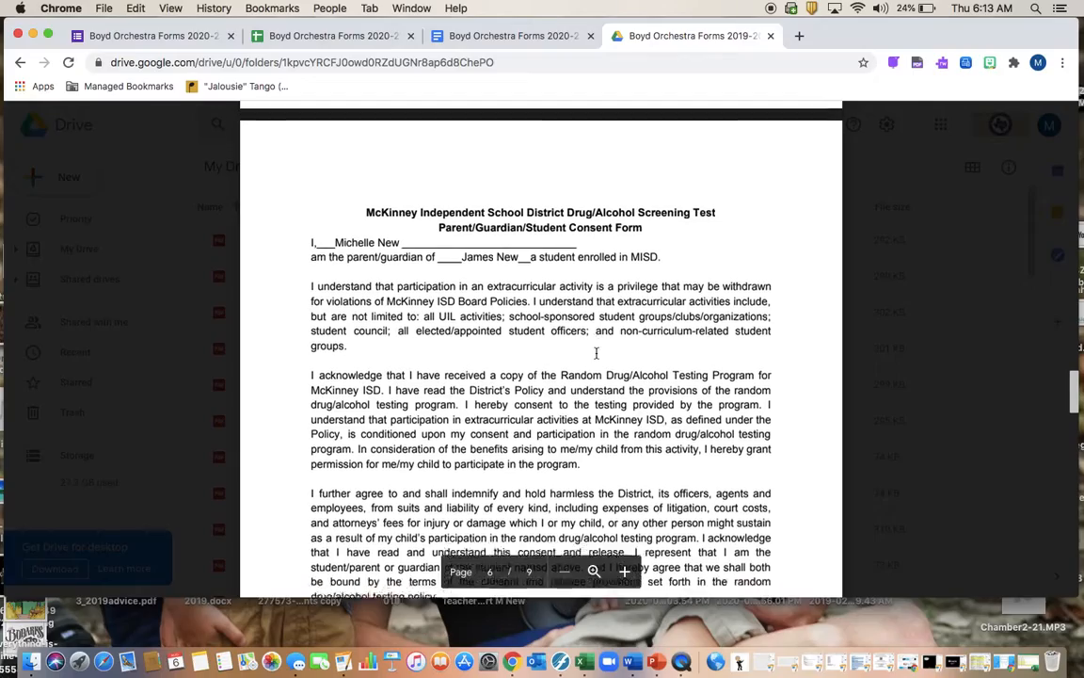
scroll(597, 359, down, 12)
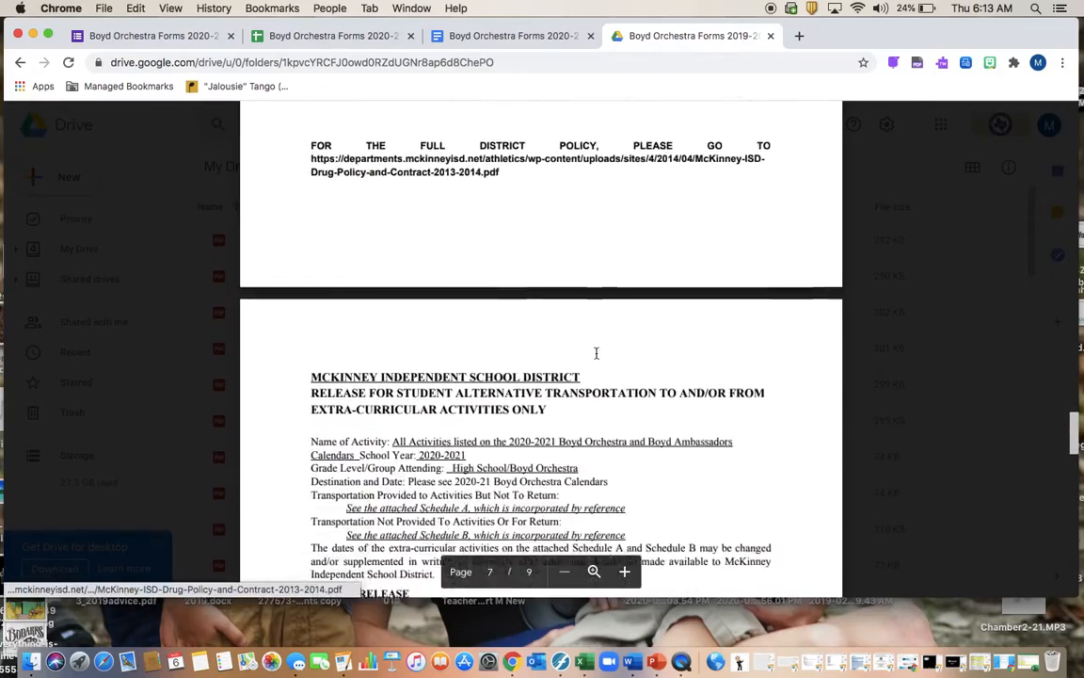
scroll(596, 353, down, 15)
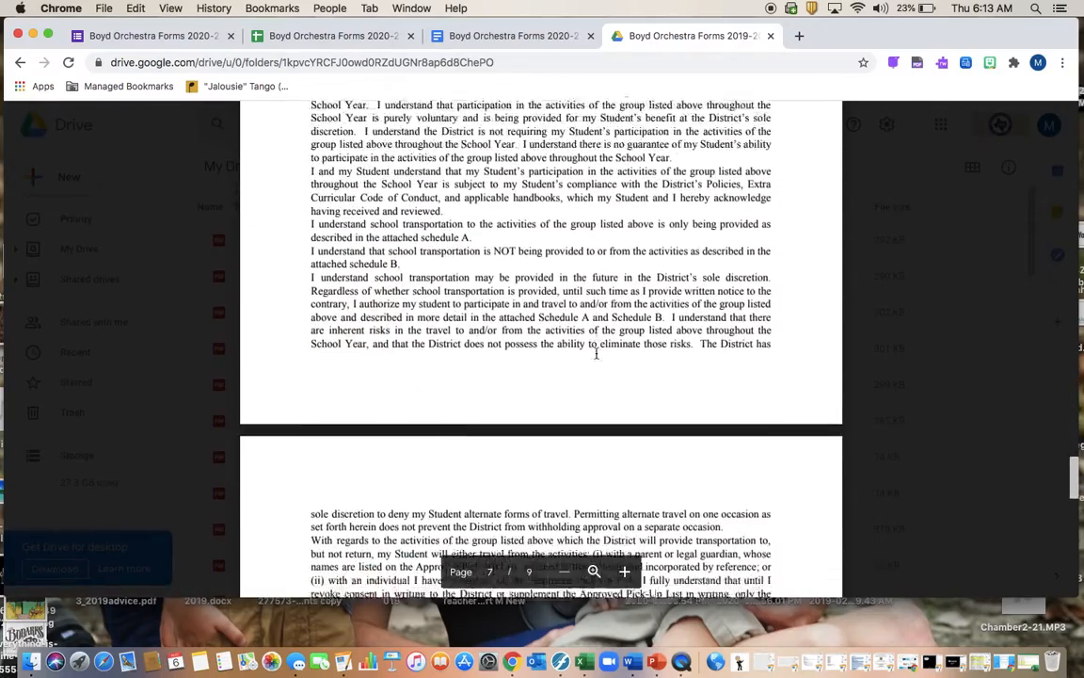
scroll(596, 353, down, 13)
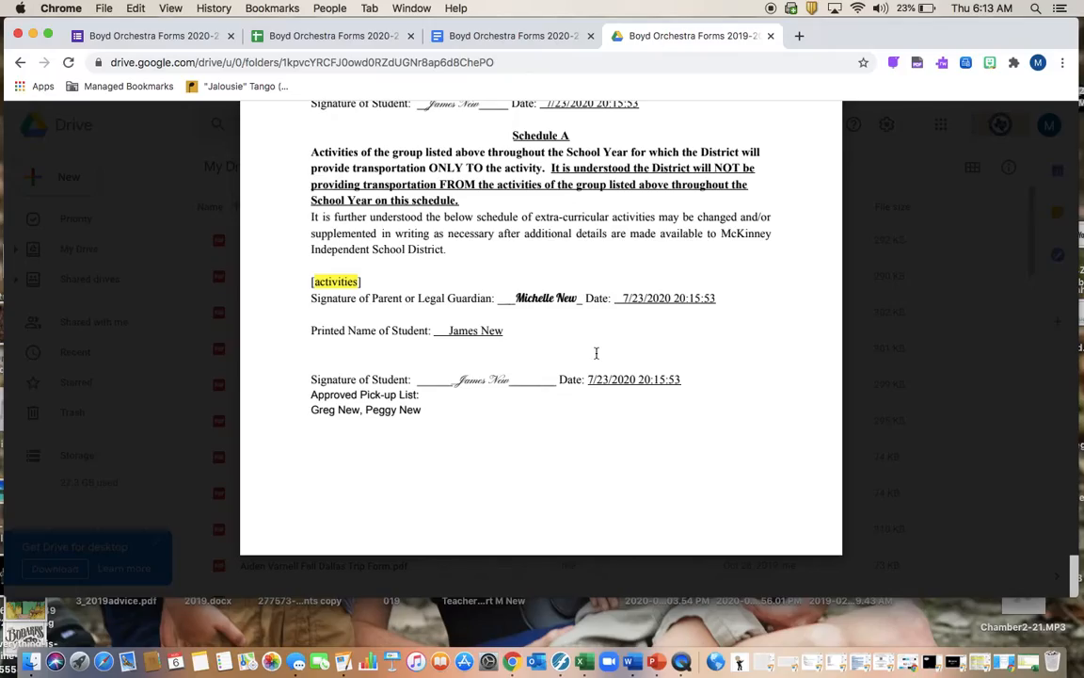
scroll(596, 353, up, 20)
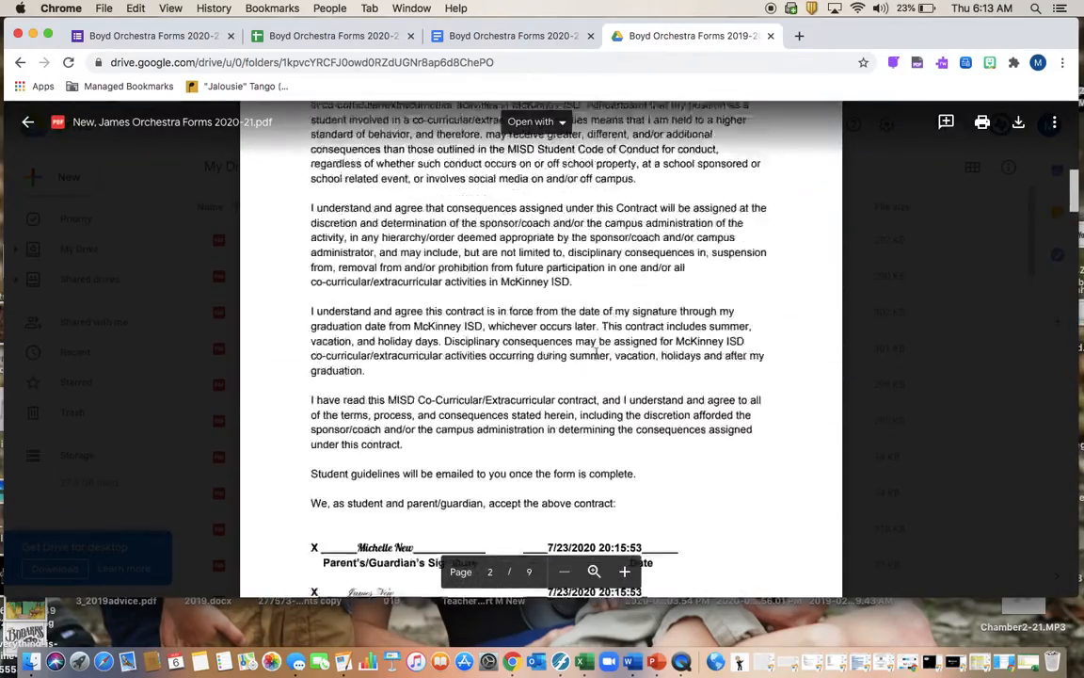
Close the preview and replace the first name in the Drive search with a second student's first name
click(27, 122)
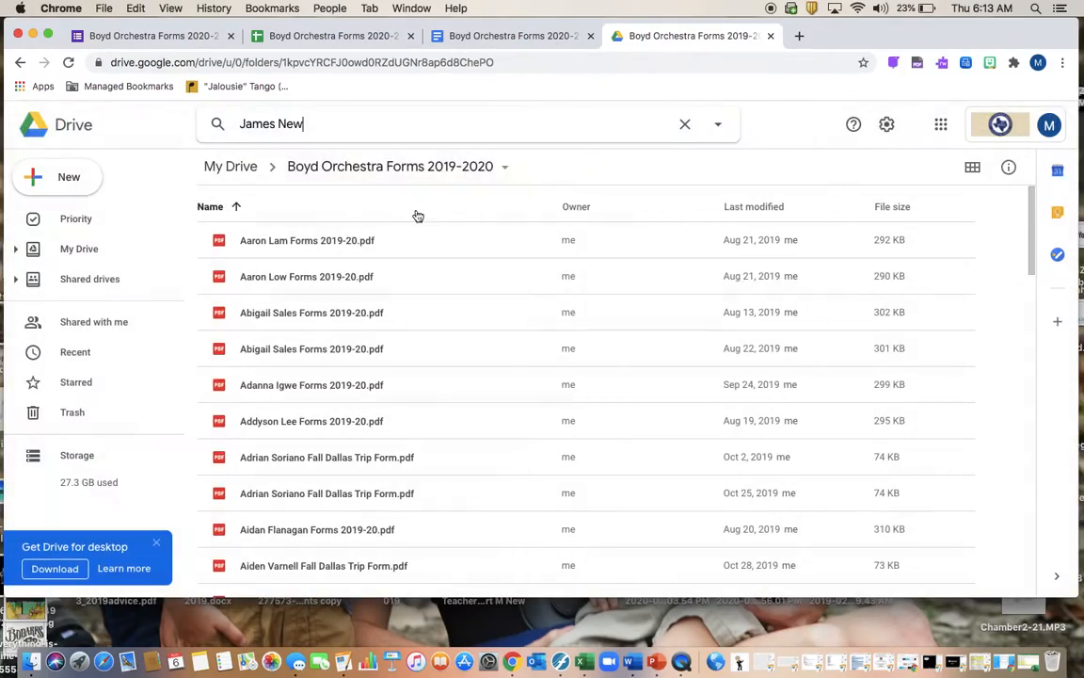
click(347, 129)
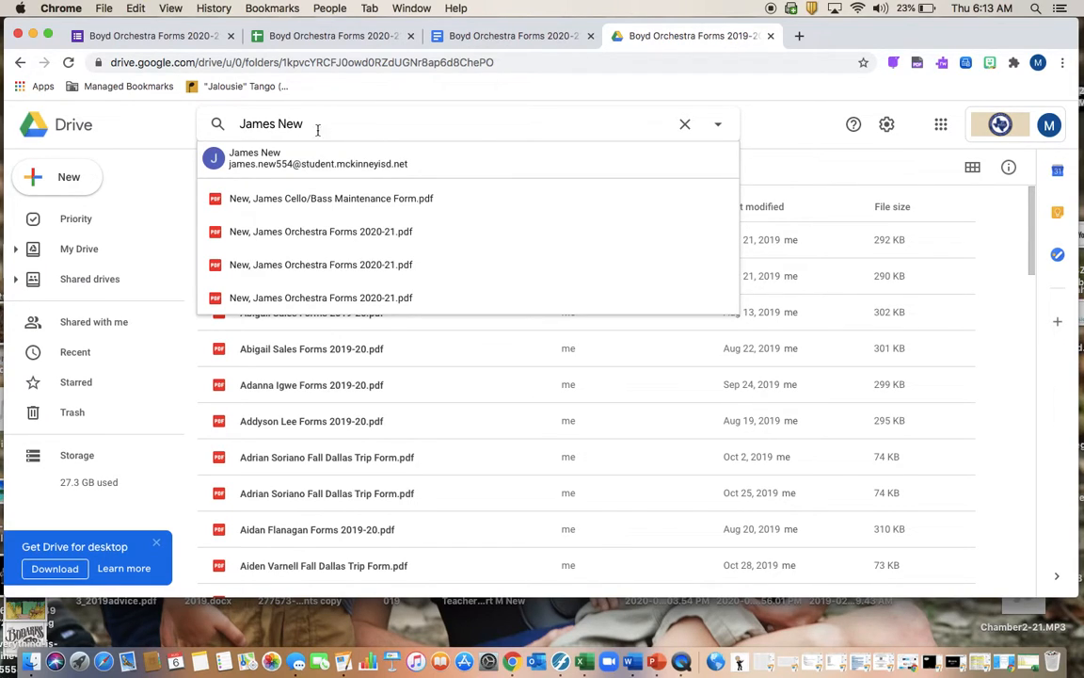
drag(275, 123, 240, 129)
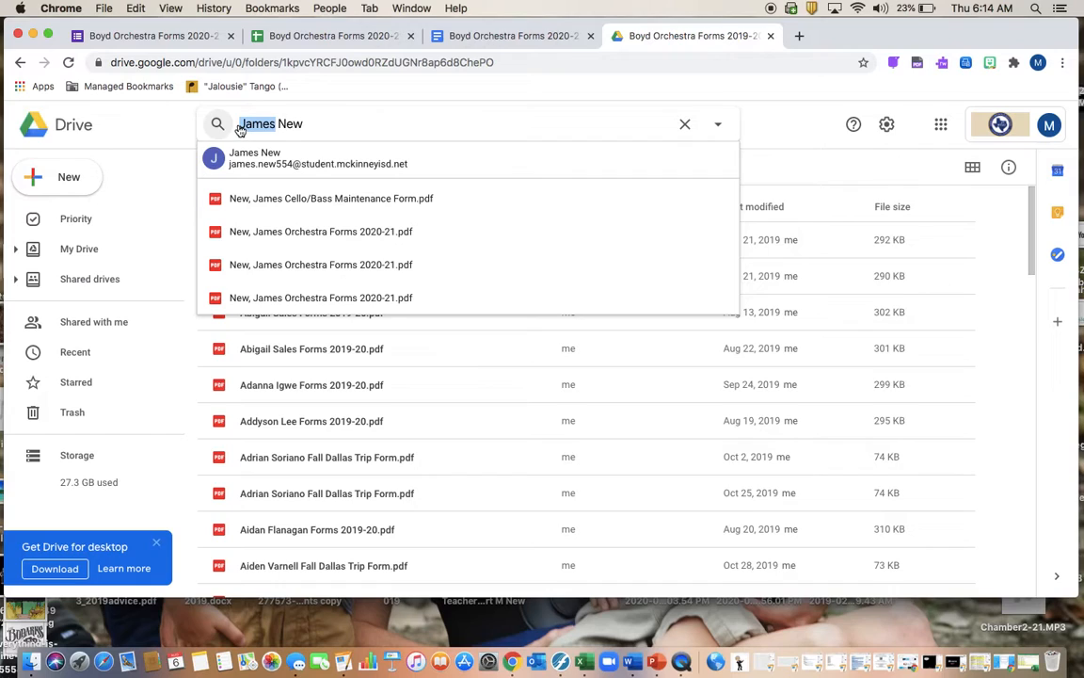
text(Conor)
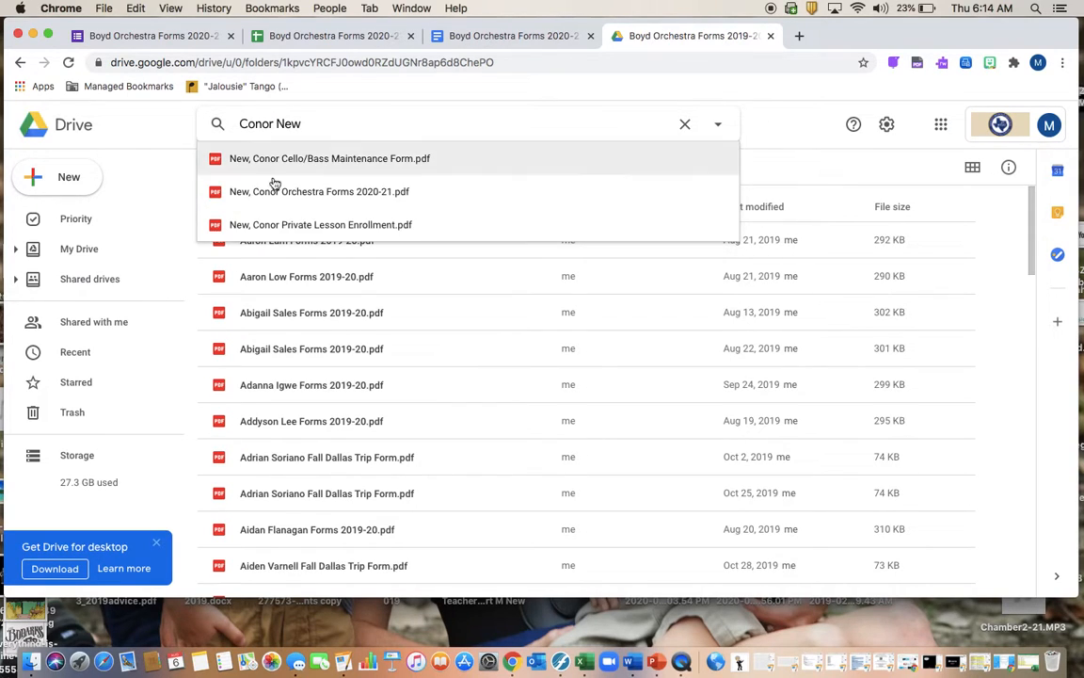
Open that student's merged Private Lesson Enrollment PDF and scroll through it
click(309, 224)
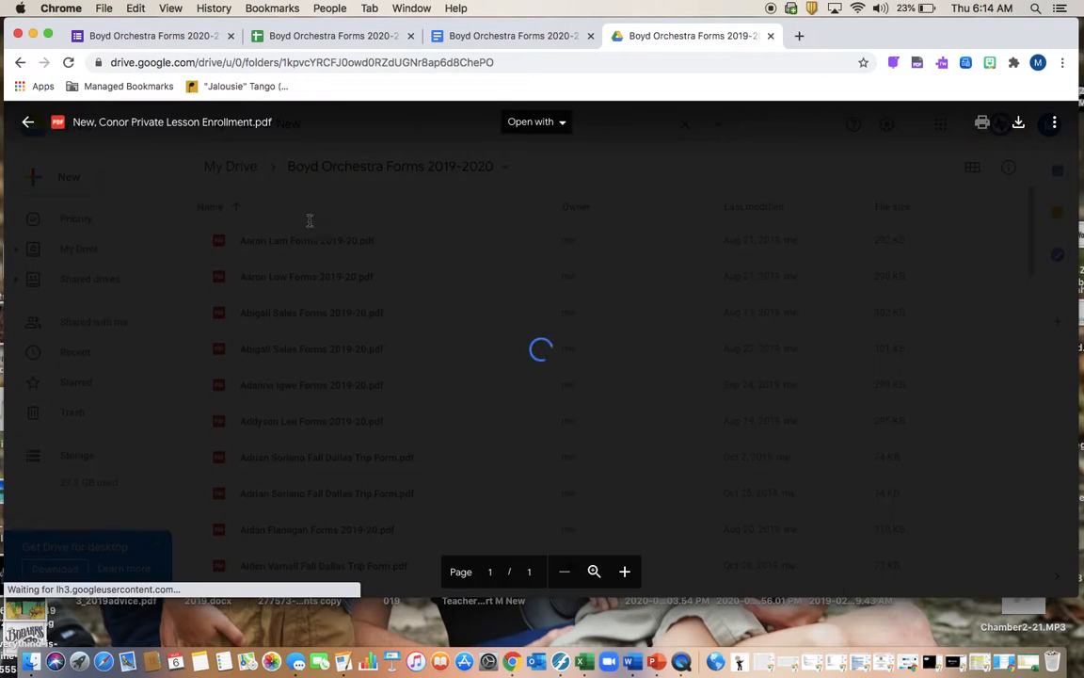
scroll(542, 352, down, 10)
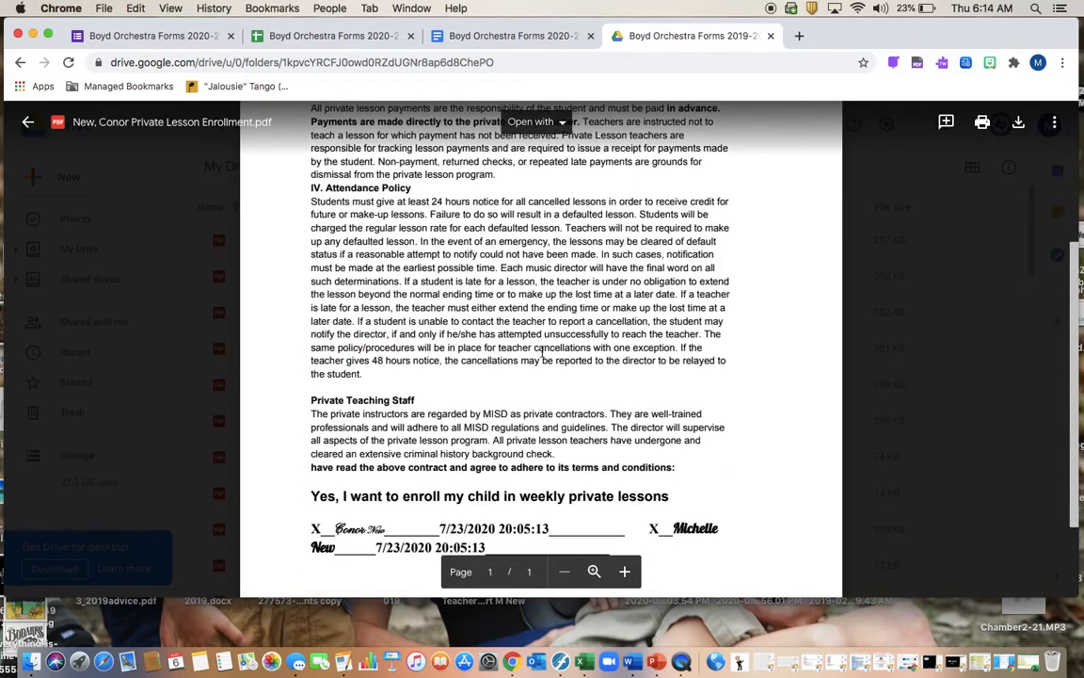
scroll(542, 352, down, 2)
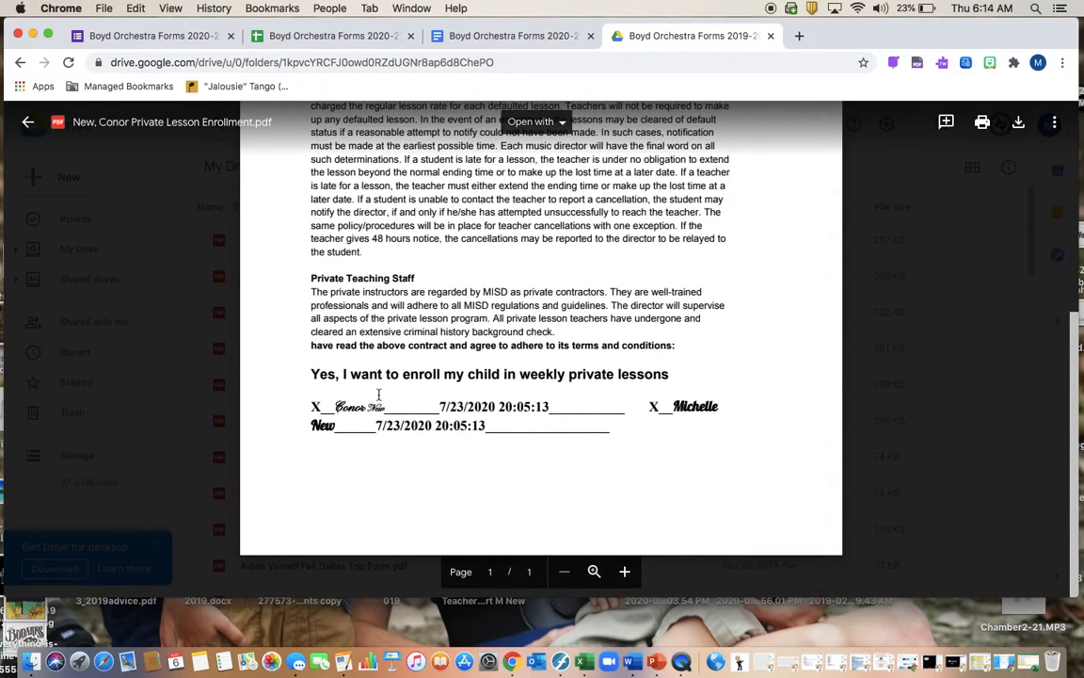
scroll(379, 402, up, 3)
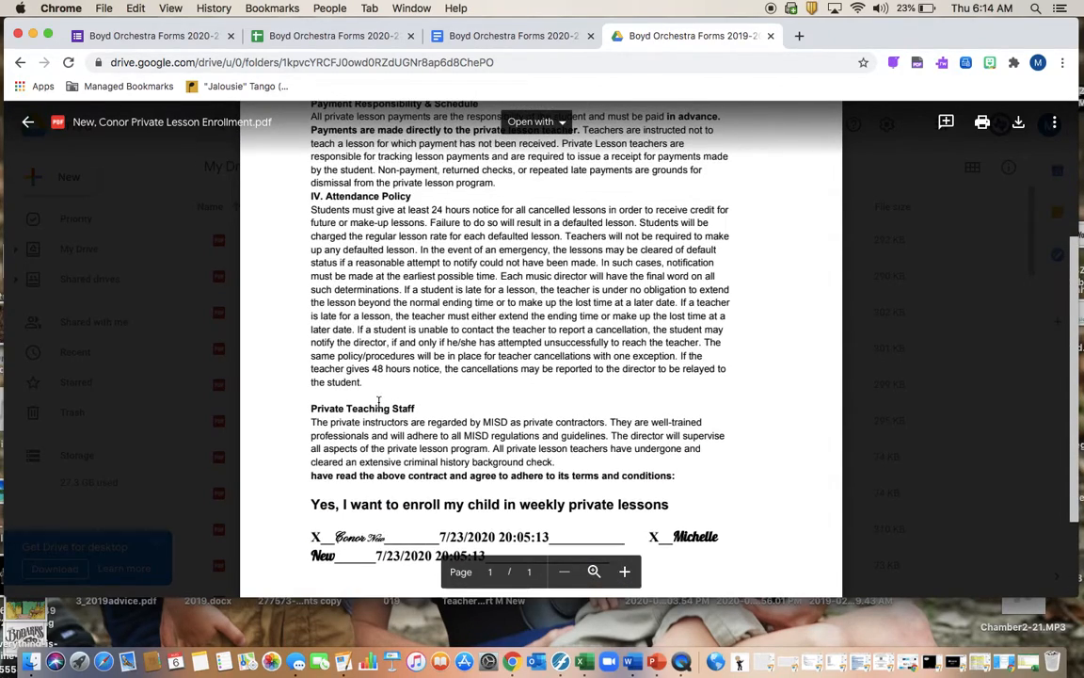
scroll(380, 402, up, 5)
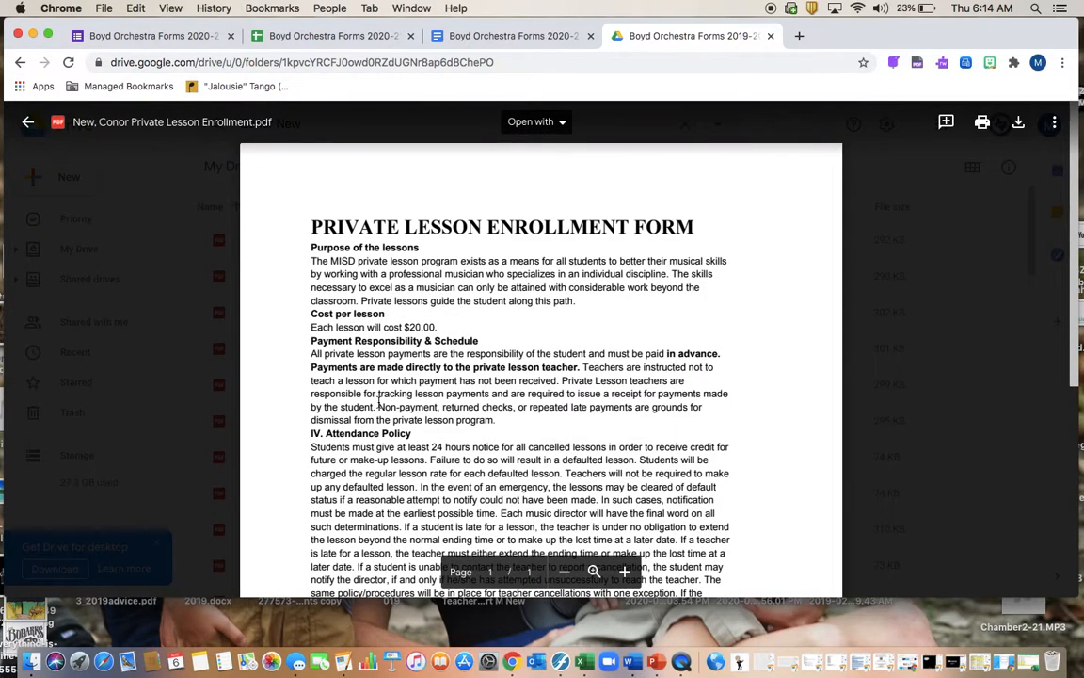